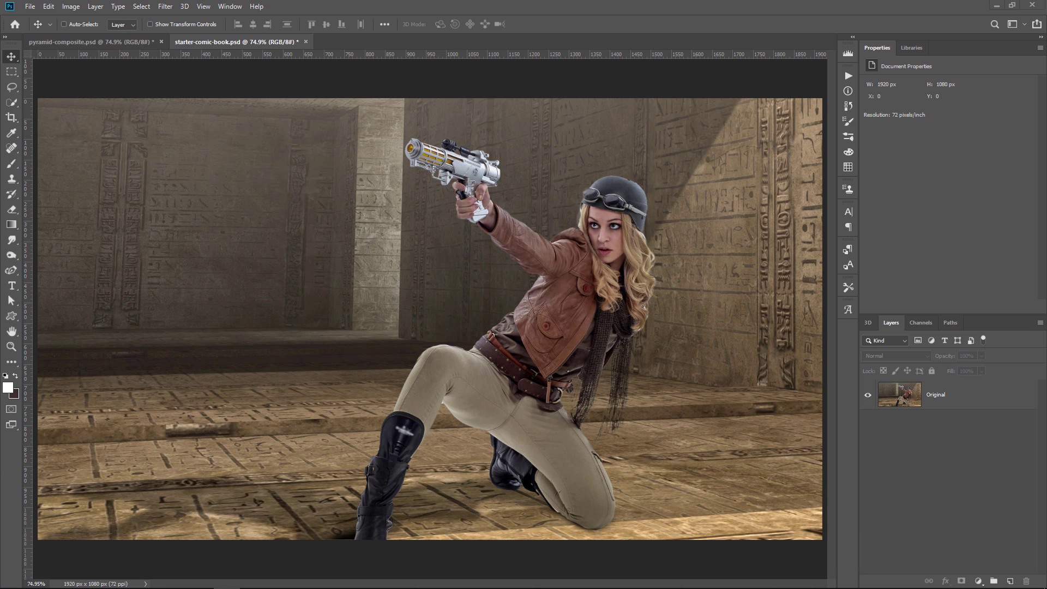
Select the Original layer in starter-comic-book.psd and look through the layer stack of pyramid-composite.psd
click(961, 405)
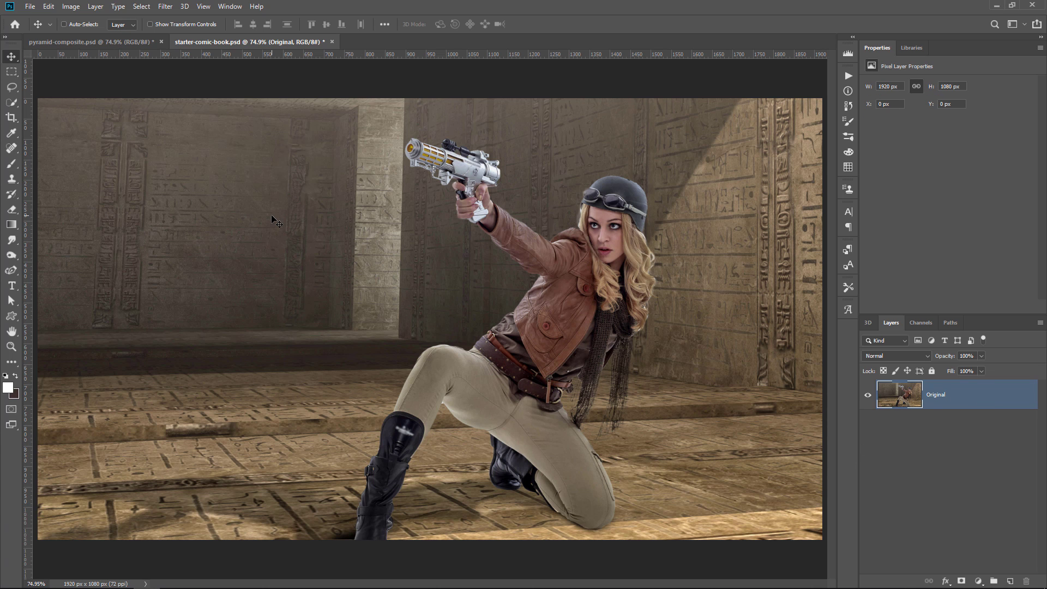
click(138, 47)
scroll(934, 427, down, 2)
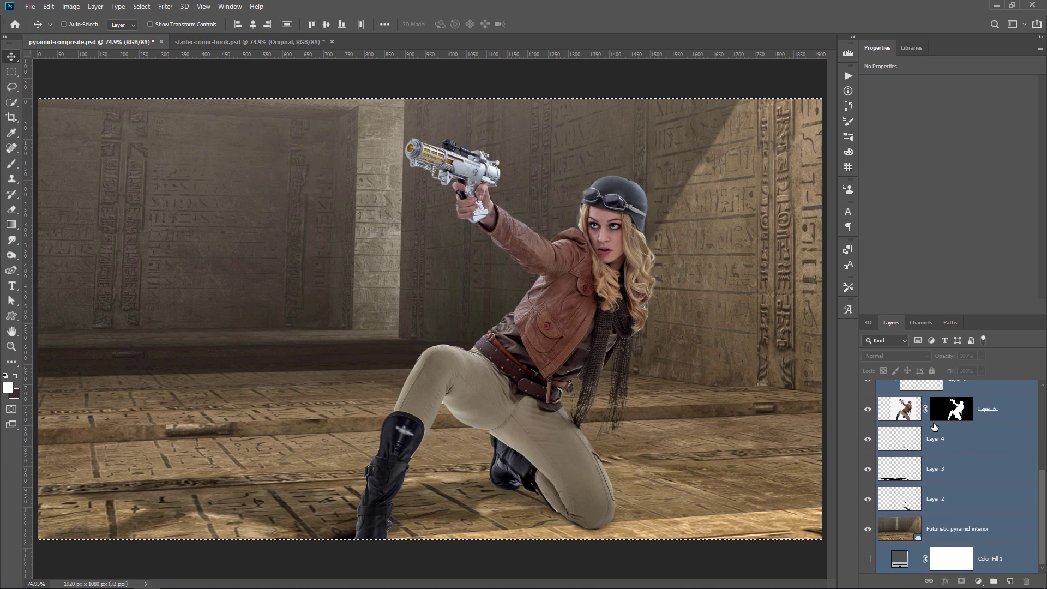
scroll(935, 427, up, 3)
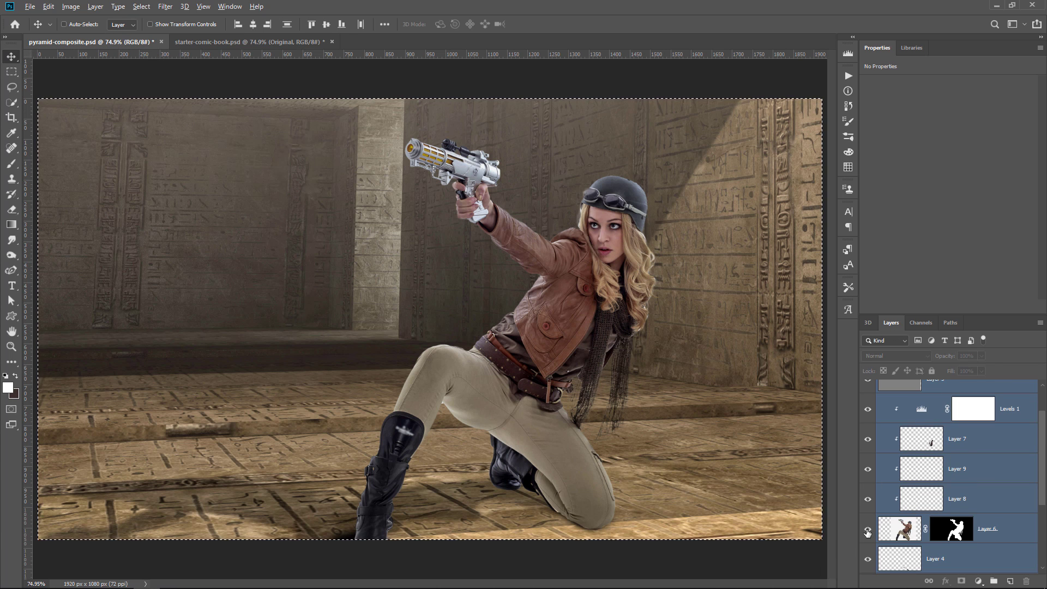
Isolate the masked woman layer, toggle its mask off and on, and show only the Futuristic pyramid interior layer
alt+click(867, 532)
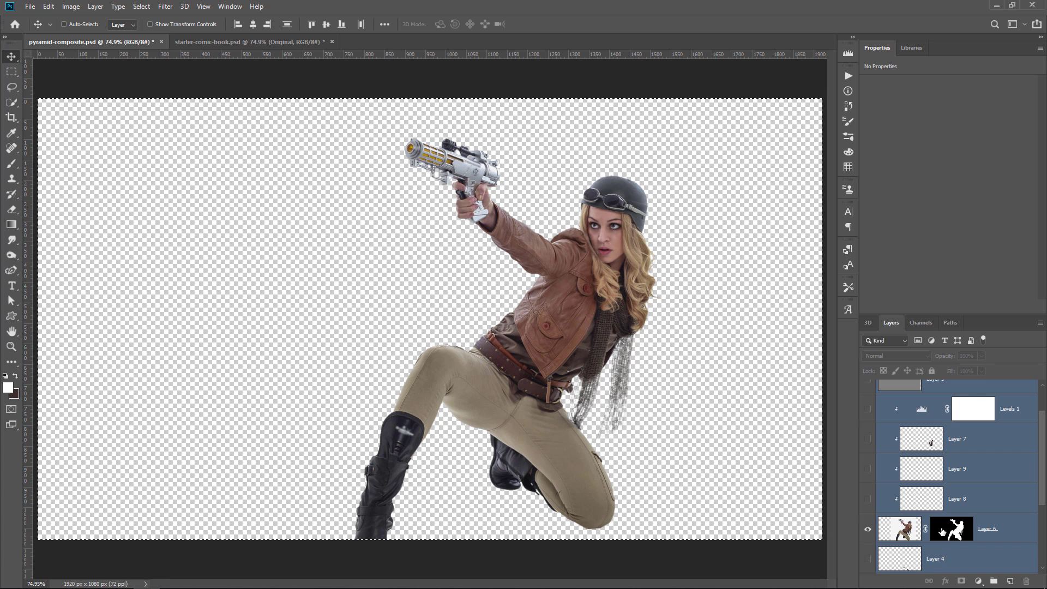
shift+click(942, 532)
shift+click(943, 533)
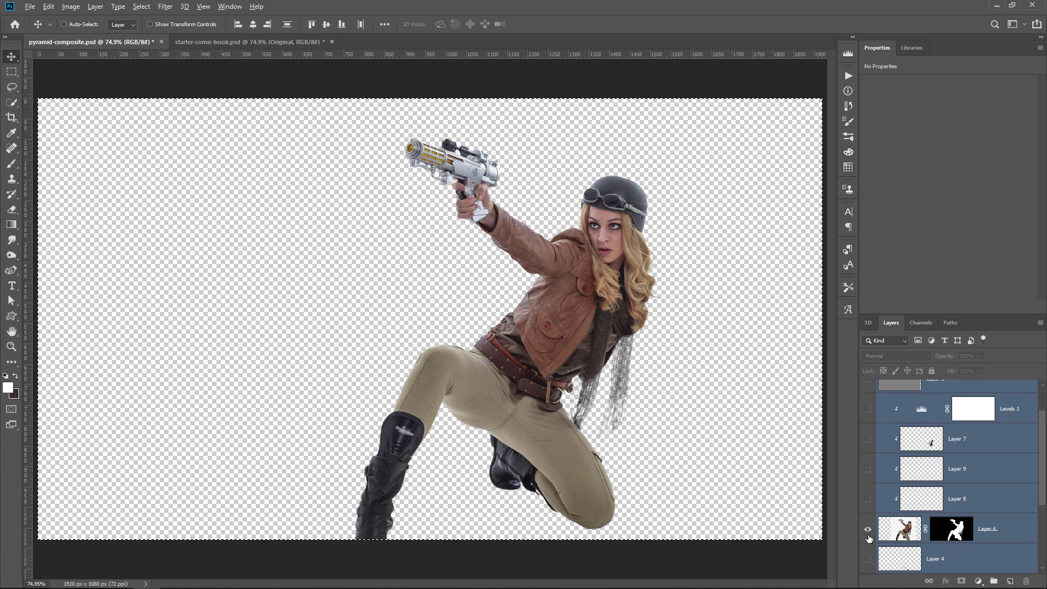
click(868, 530)
scroll(867, 532, down, 3)
click(868, 530)
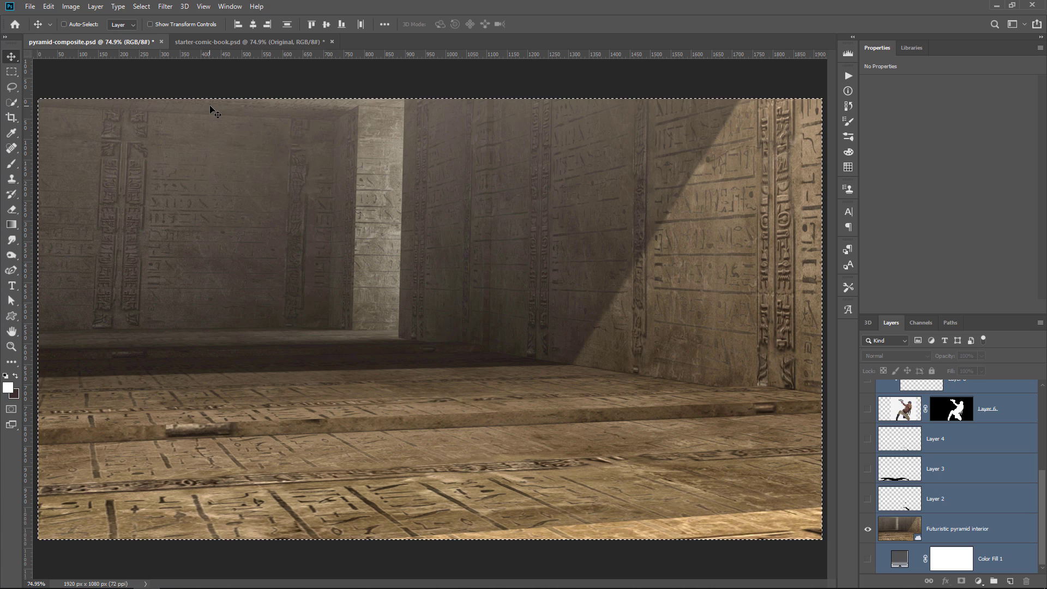
Select the entire canvas of pyramid-composite.psd and view the Copy Merged command
click(142, 7)
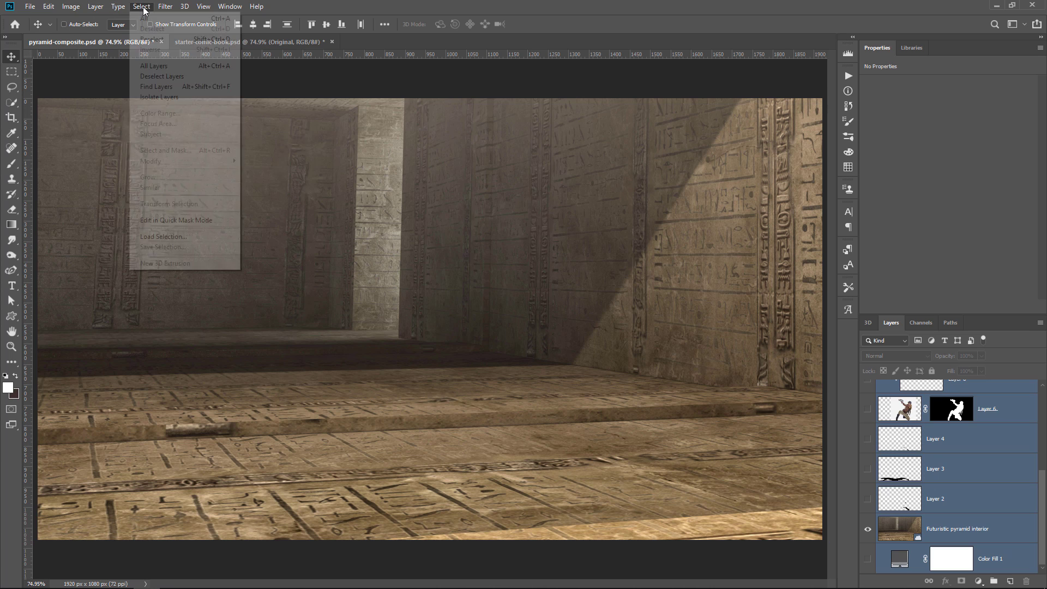
click(145, 18)
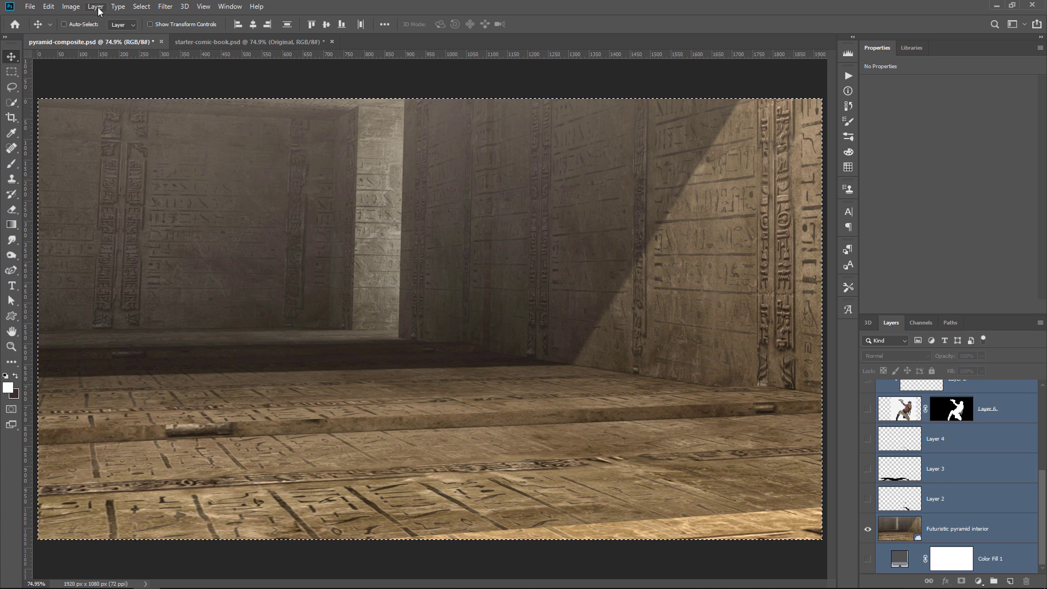
click(48, 7)
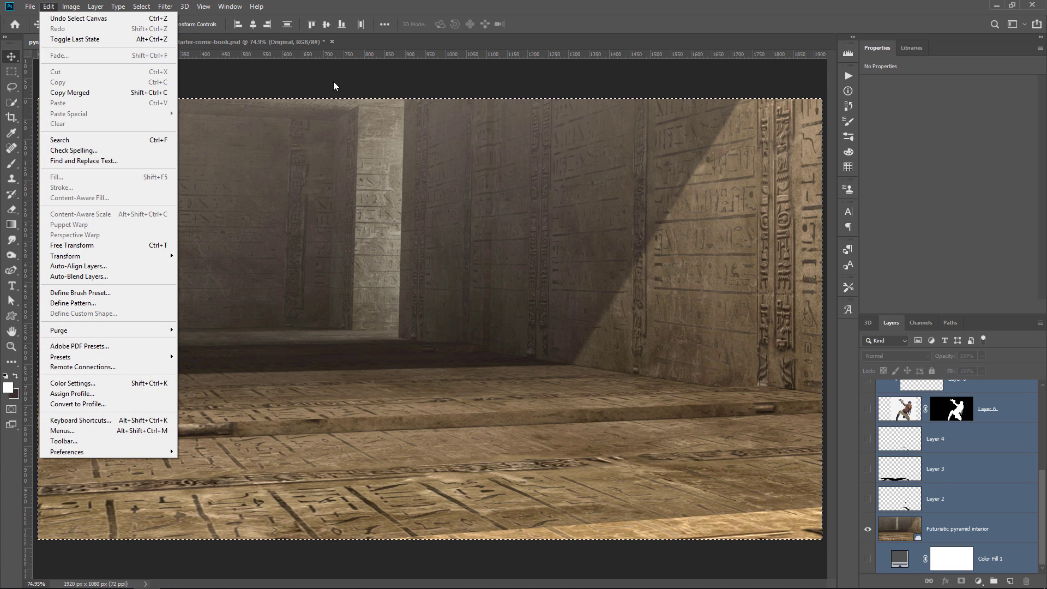
Return to starter-comic-book.psd and convert the Original layer to a smart object
click(303, 41)
click(303, 41)
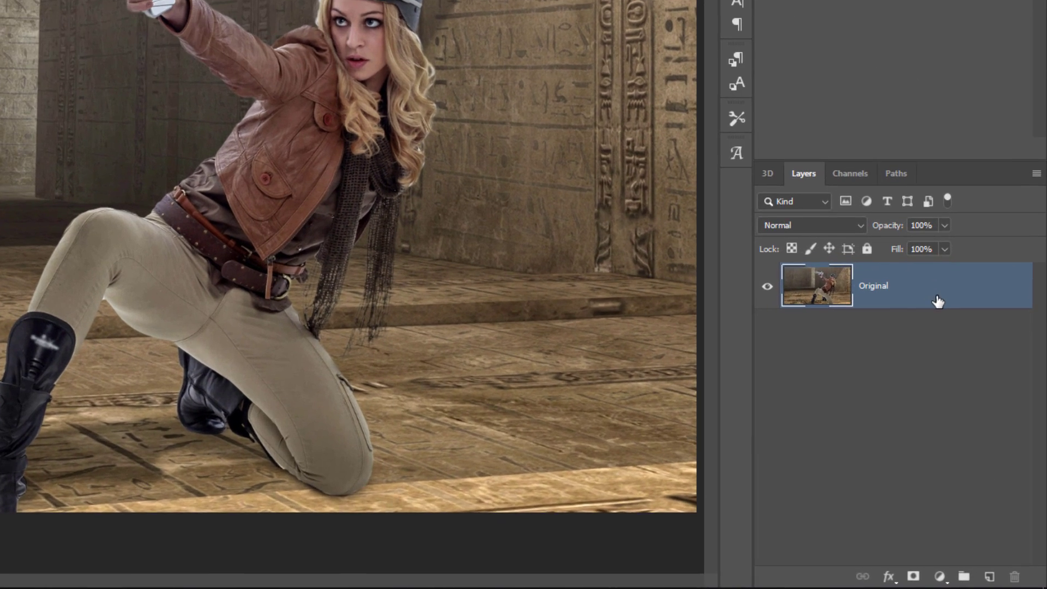
right_click(973, 404)
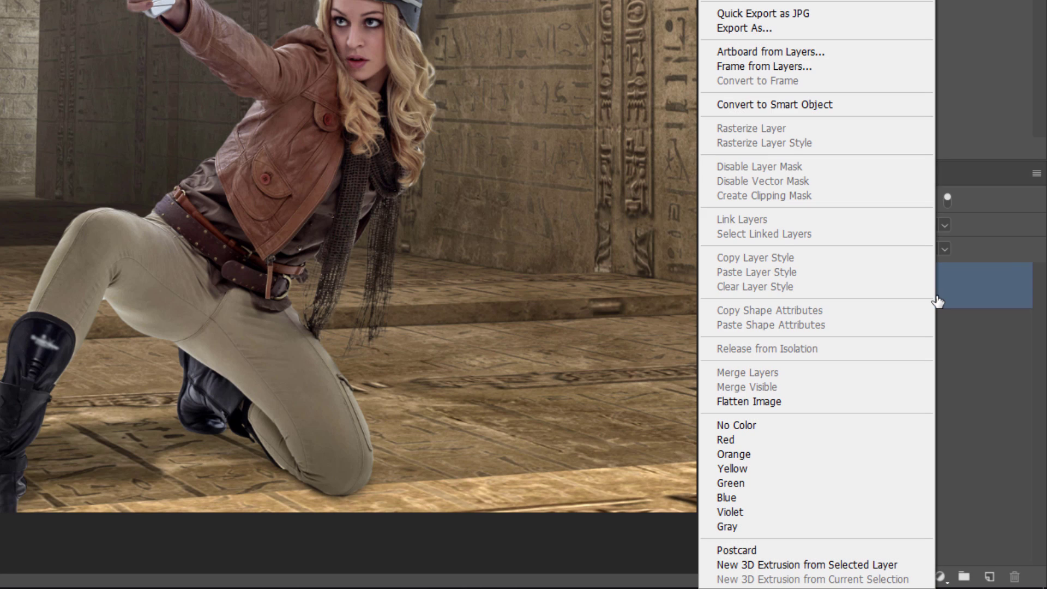
click(822, 107)
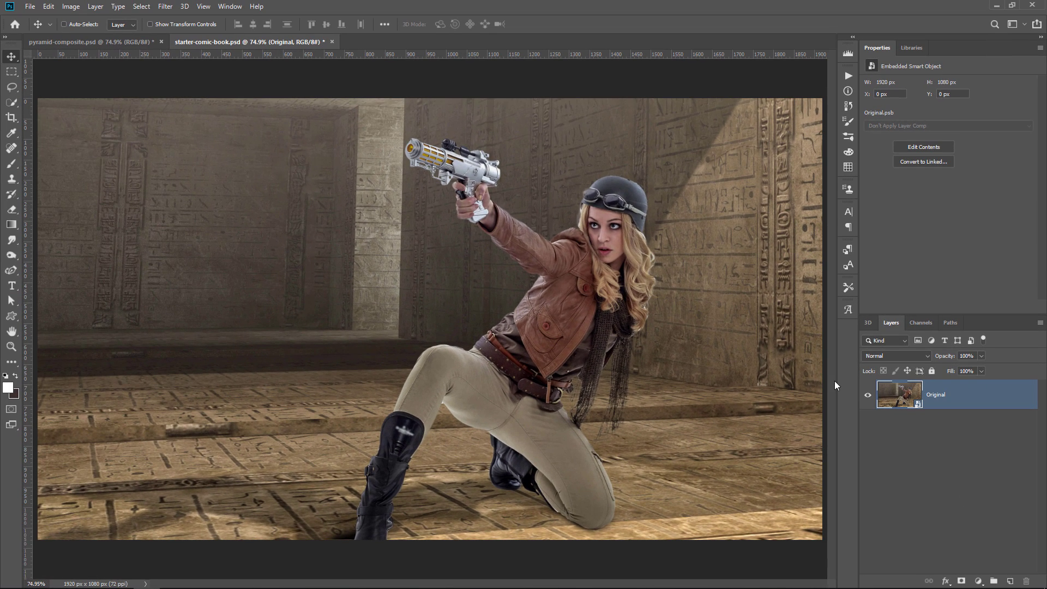
Scale the Original smart object to about 210% and reposition it to frame the woman's upper body
key(ctrl+t)
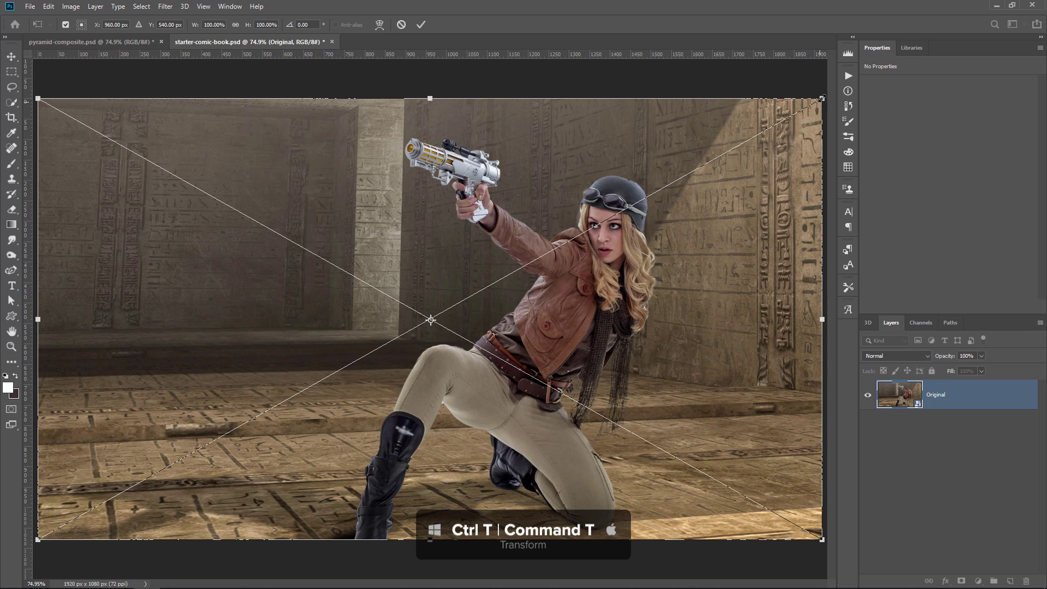
drag(821, 99, 976, 16)
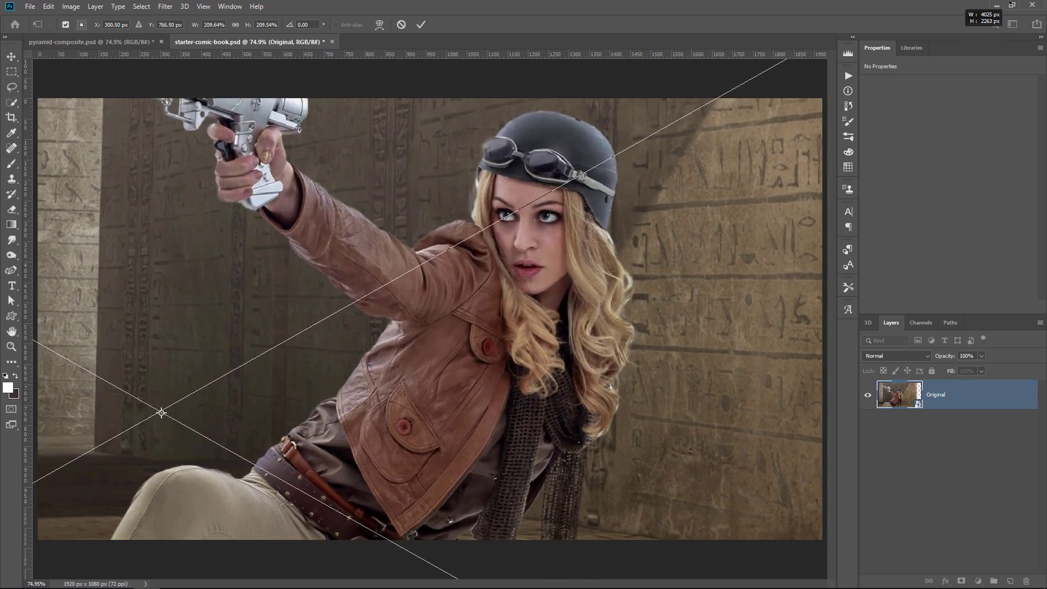
drag(682, 286, 717, 262)
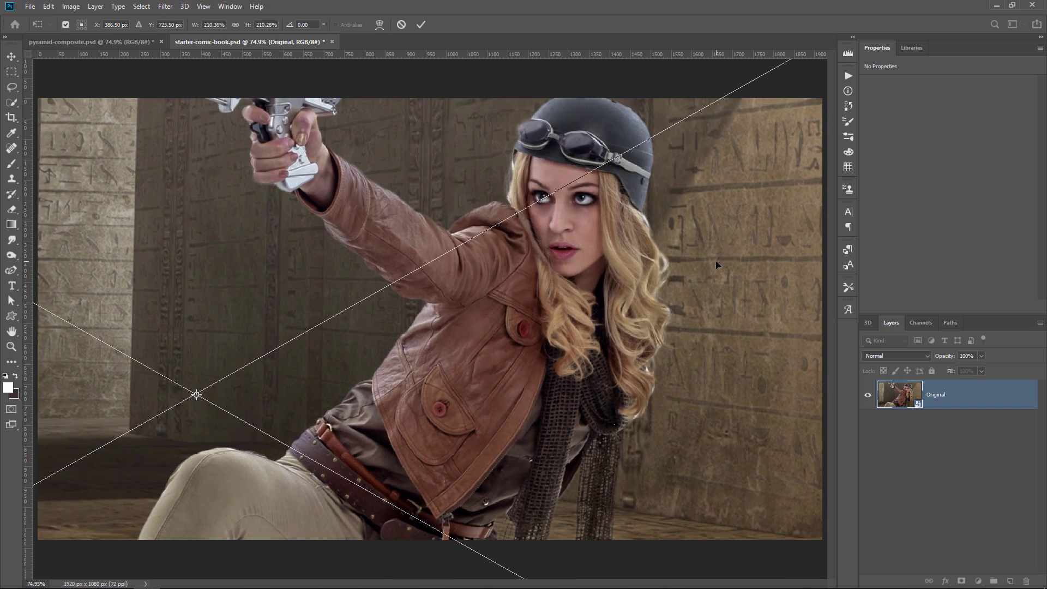
key(Return)
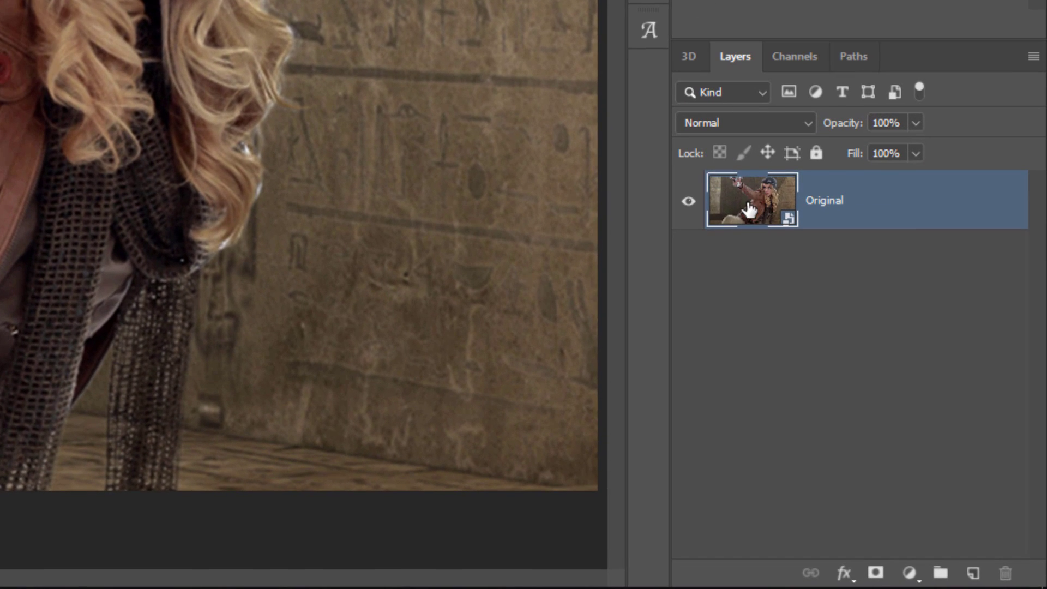
Duplicate the Original smart object and rename the copy as Lines
key(ctrl+j)
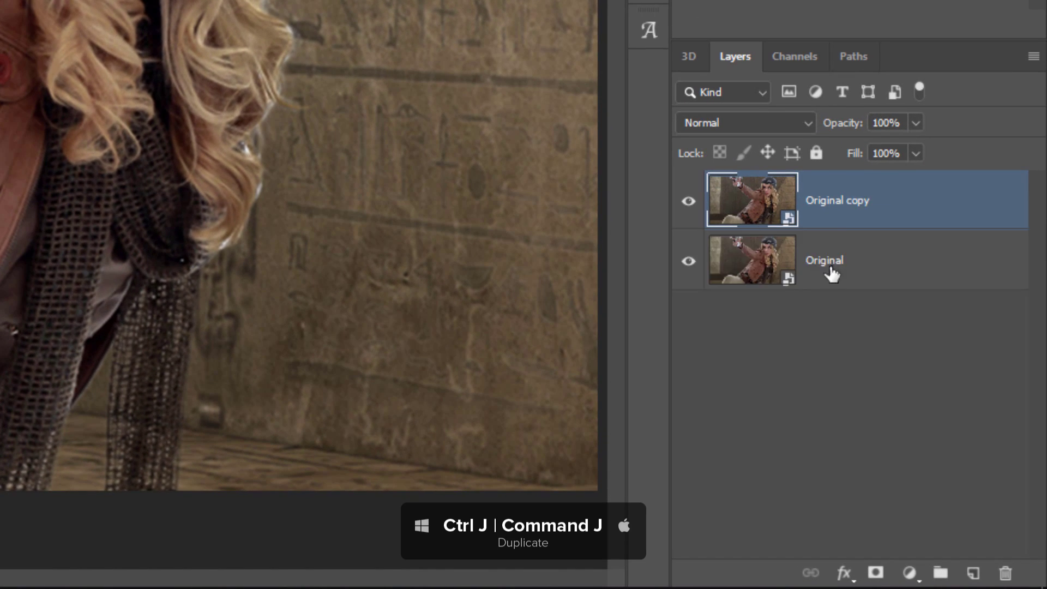
double_click(845, 201)
key(BackSpace)
text(Lines)
key(Return)
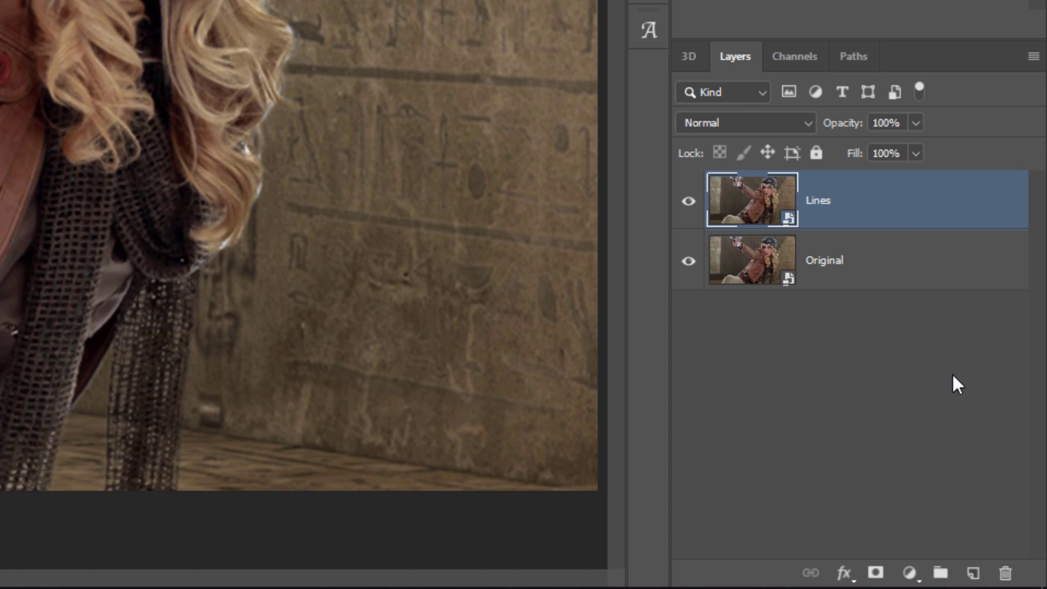
Hide the Original layer and toggle the Lines layer's visibility off and on
click(689, 261)
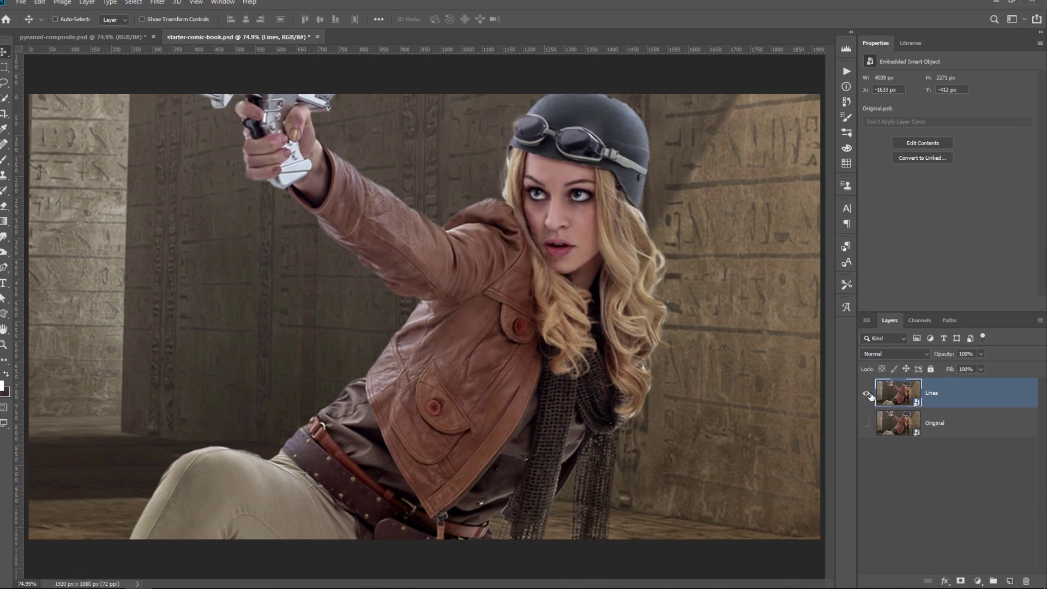
click(866, 394)
click(866, 394)
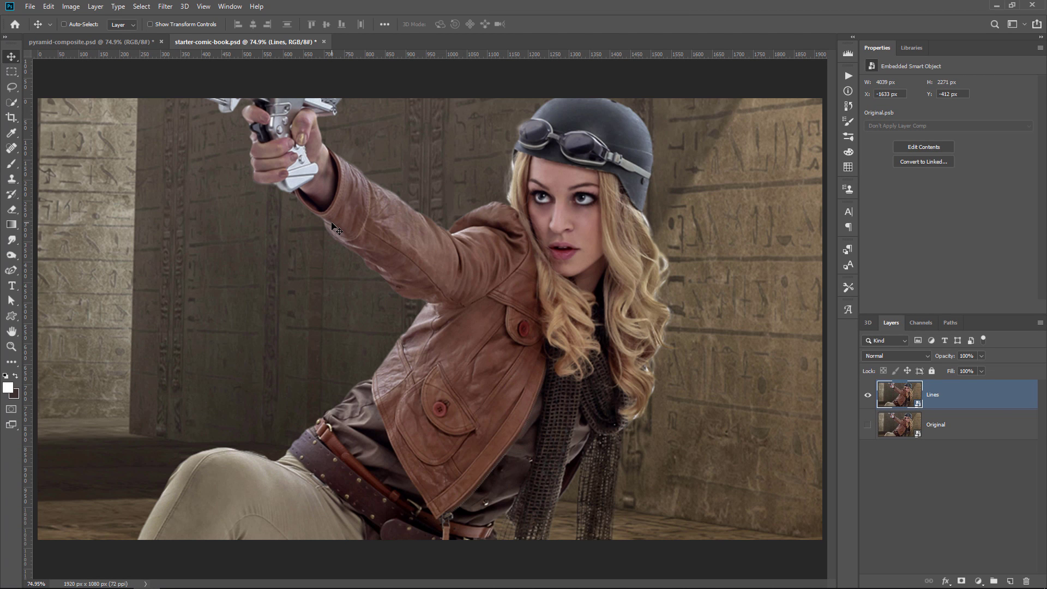
Open the Filter Gallery's Artistic Poster Edges filter for the Lines layer and centre the preview on the woman
click(165, 7)
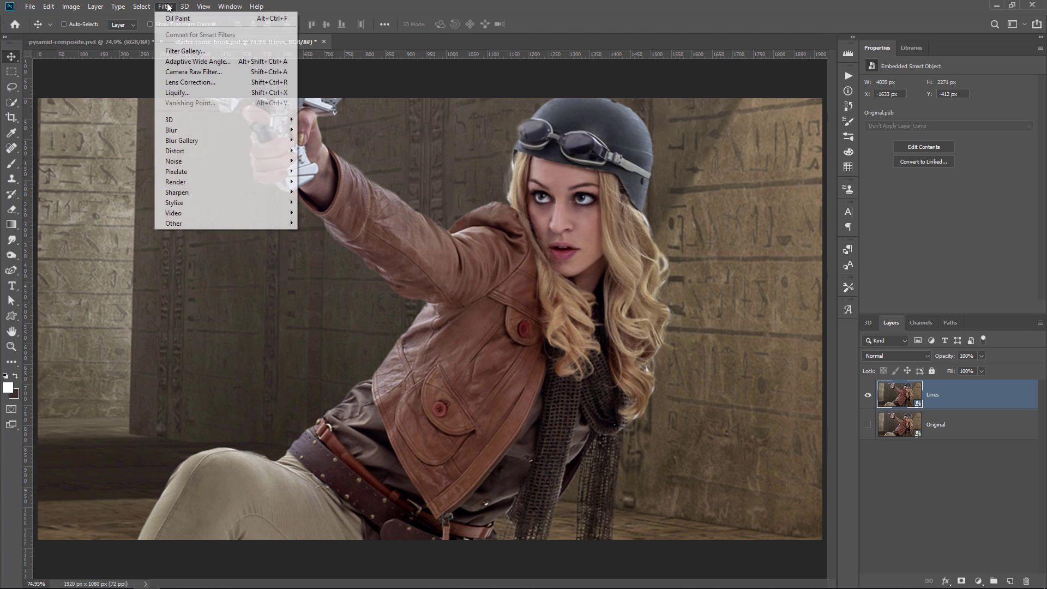
click(184, 51)
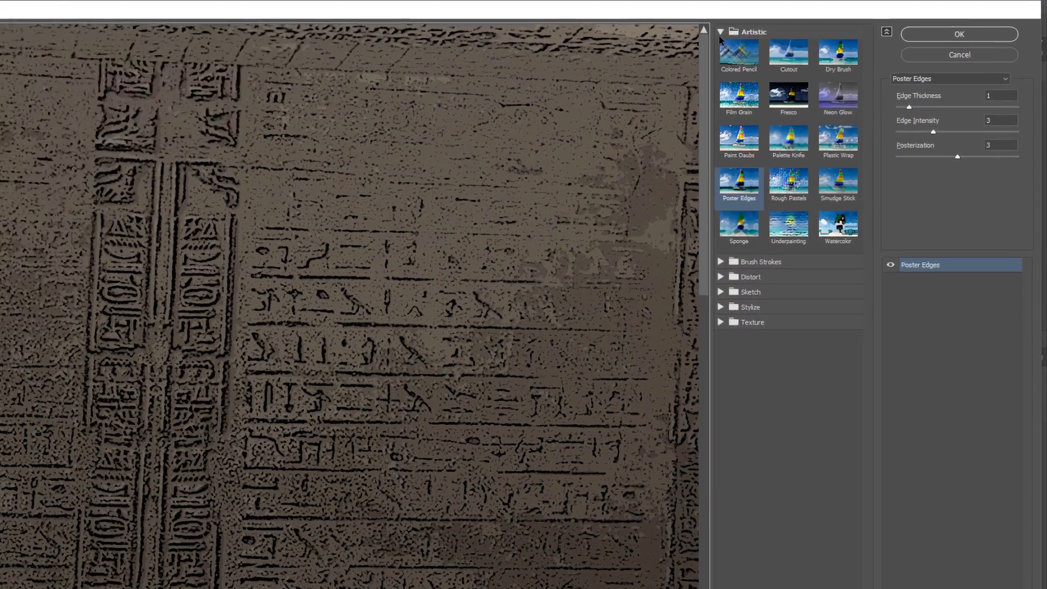
click(752, 30)
click(500, 53)
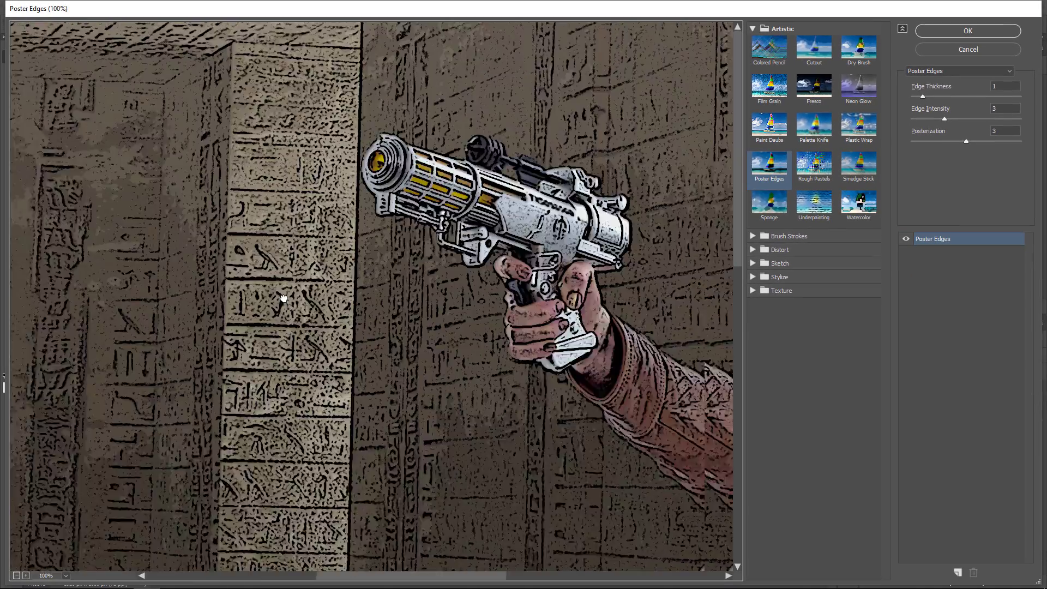
drag(283, 299, 114, 297)
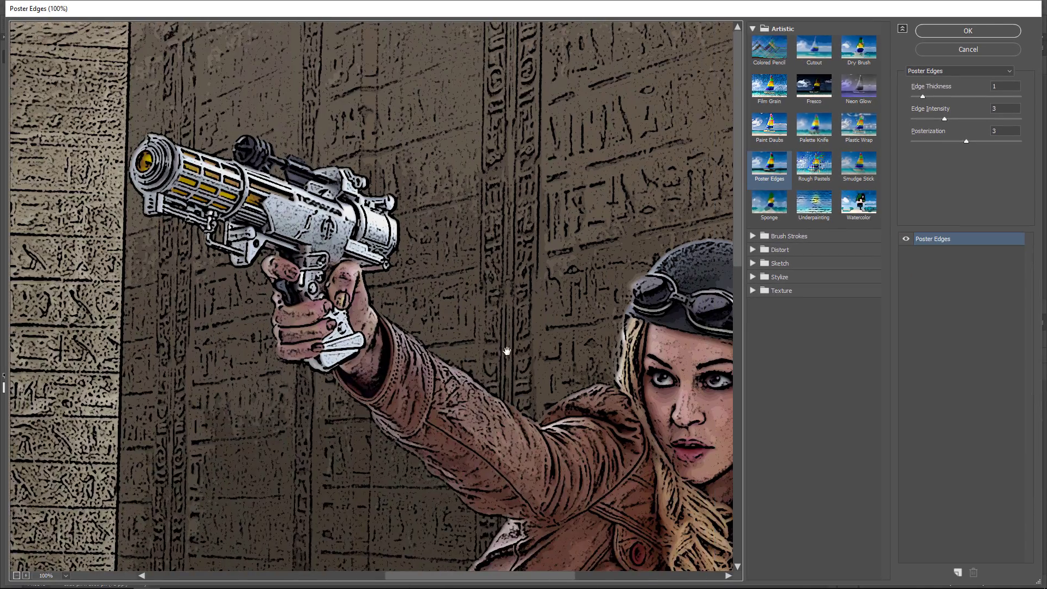
drag(479, 353, 327, 200)
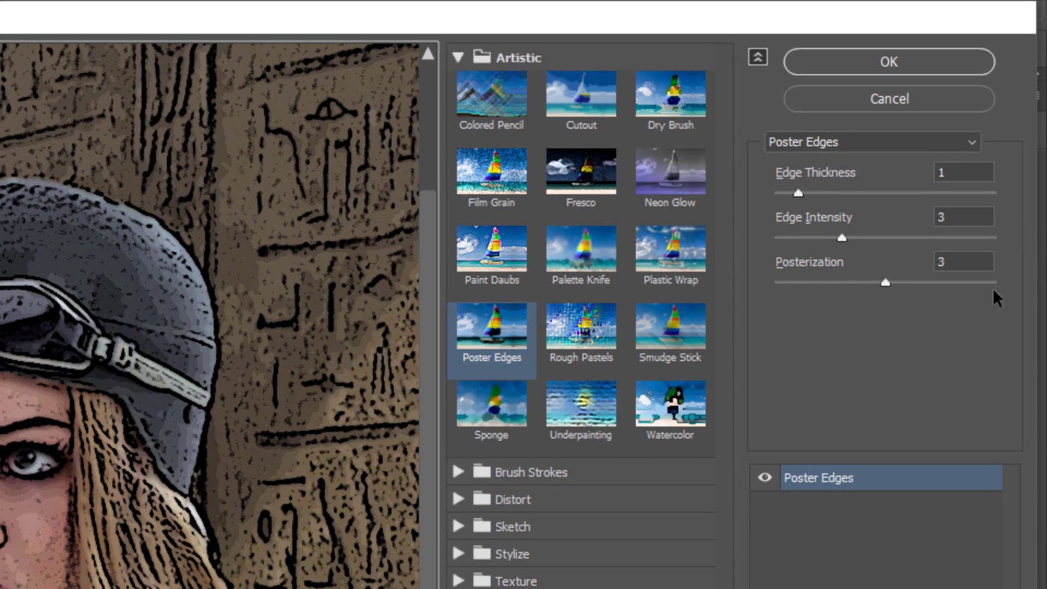
Set Poster Edges to Edge Thickness 2, Edge Intensity 3 and Posterization 2, and apply the filter to the Lines layer
drag(889, 282, 776, 283)
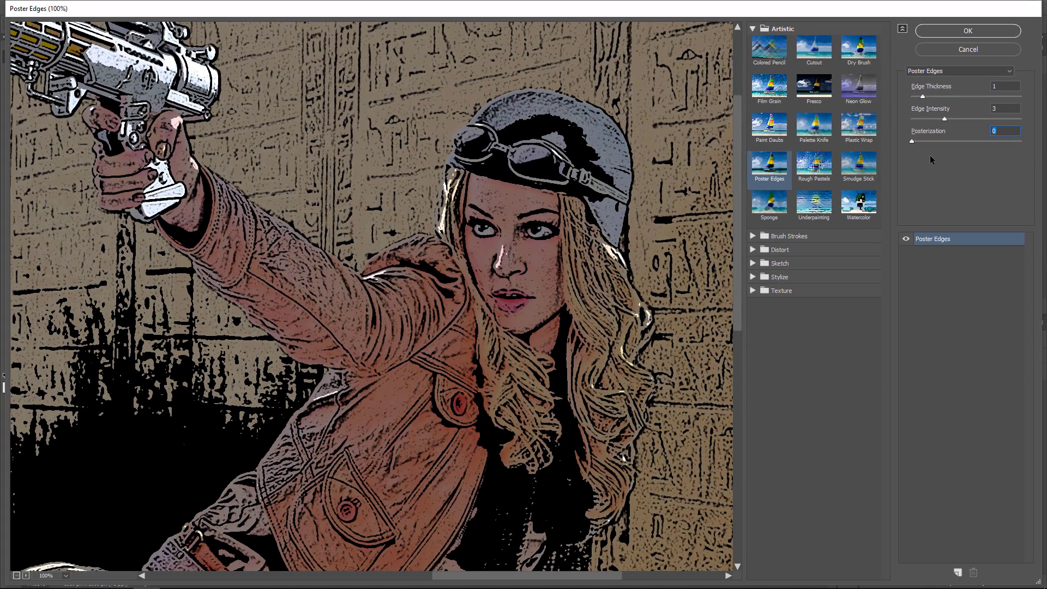
drag(912, 141, 942, 156)
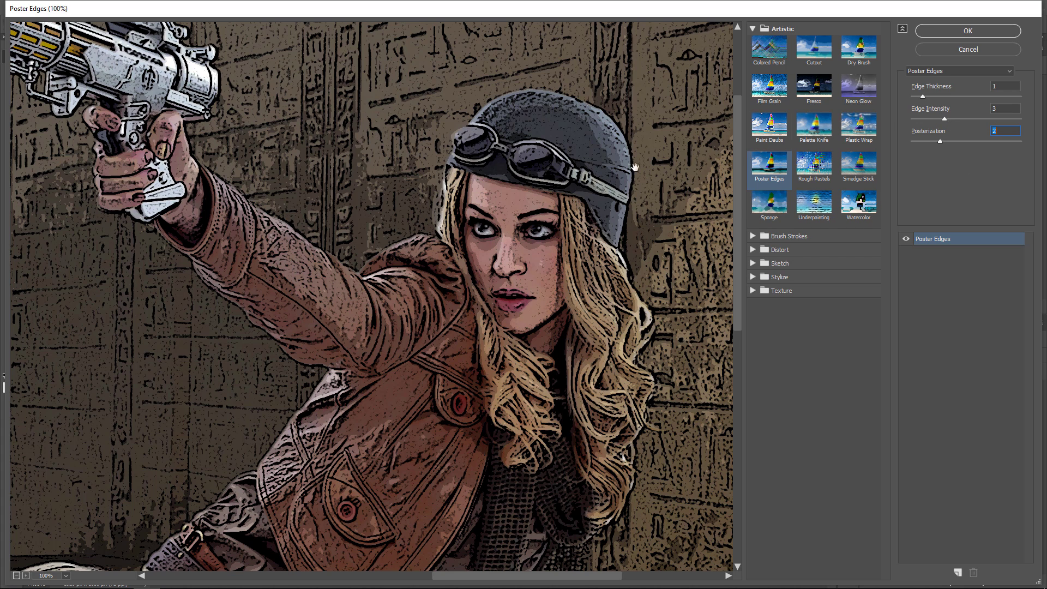
mouse_move(922, 97)
mouse_down()
mouse_move(997, 99)
mouse_move(908, 99)
mouse_up()
drag(927, 96, 934, 97)
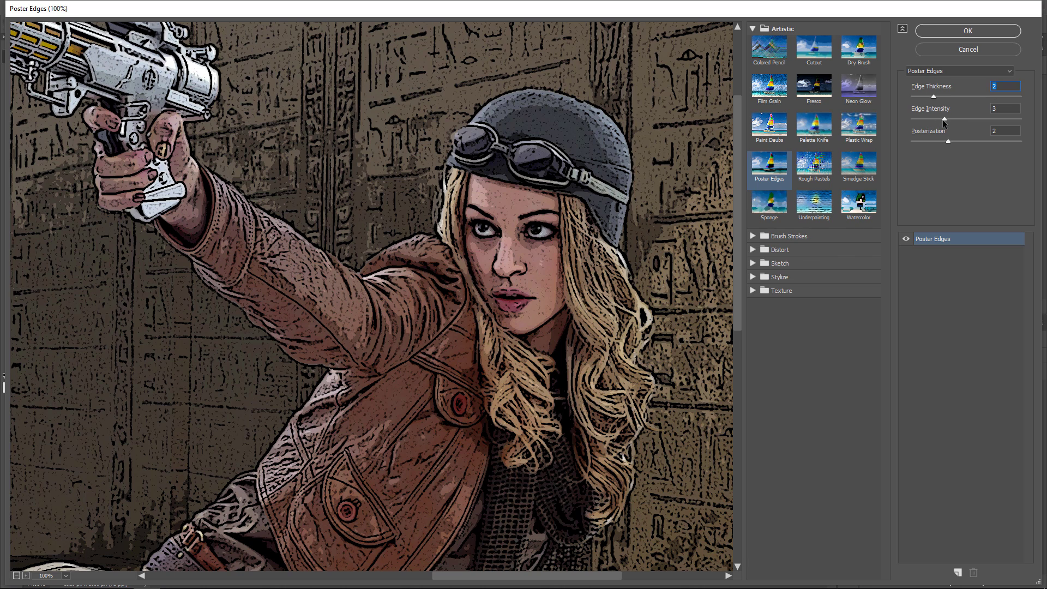
drag(945, 119, 1045, 134)
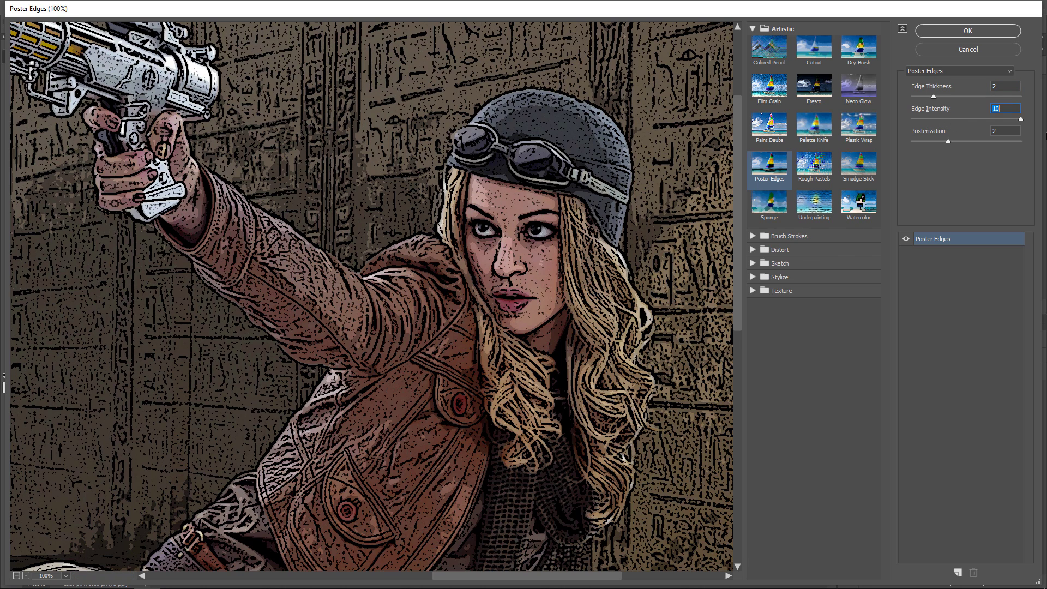
click(944, 119)
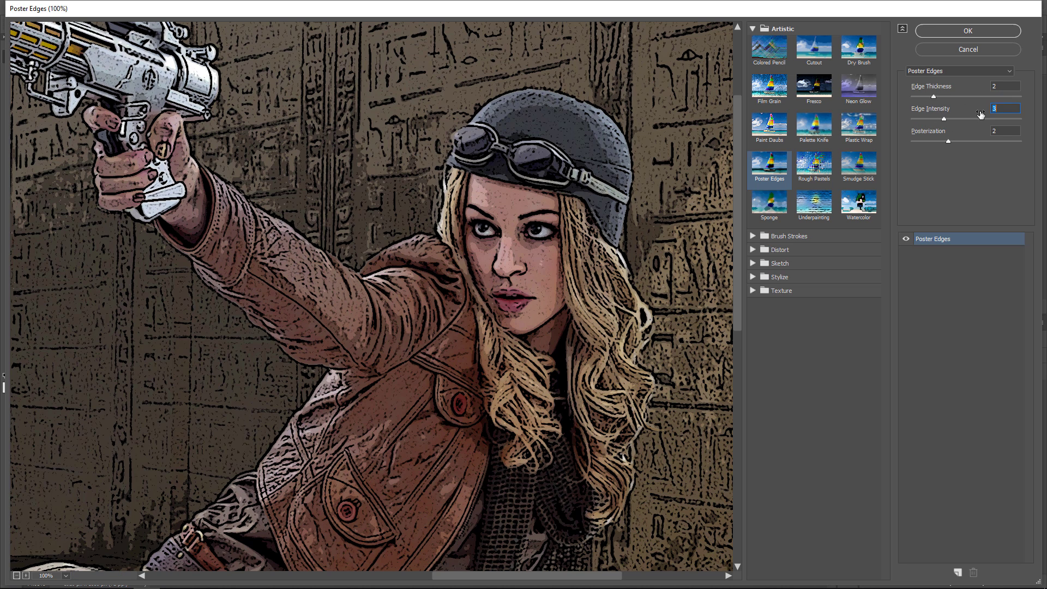
click(932, 34)
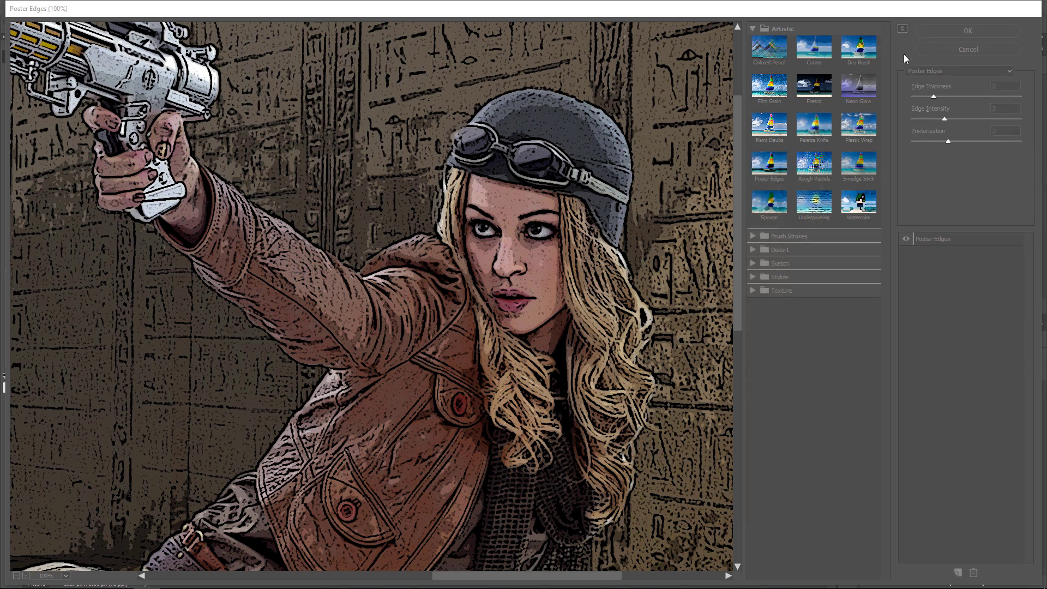
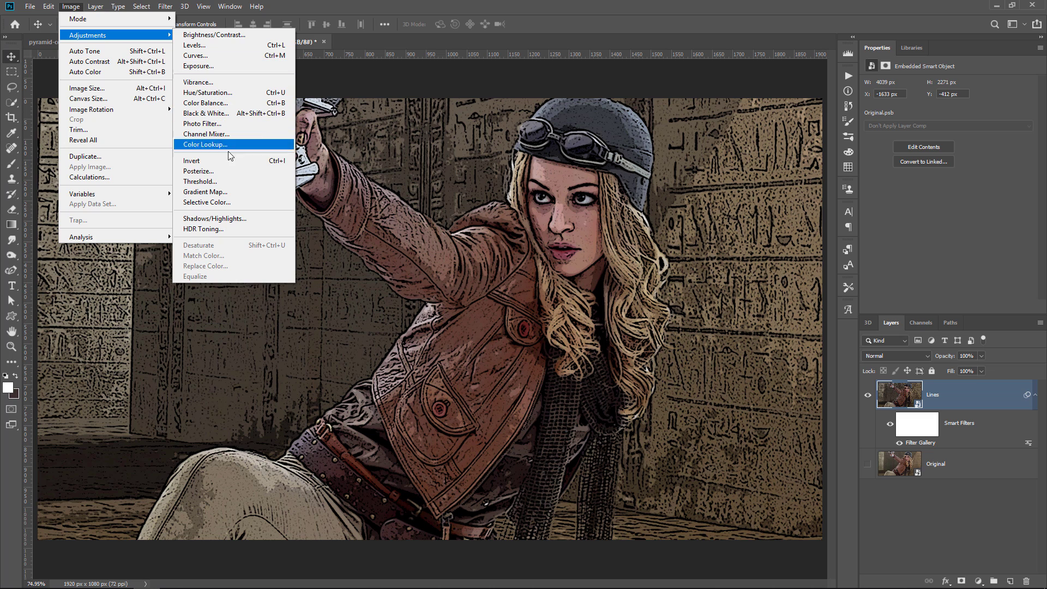
Try a Threshold adjustment on the Lines layer
click(229, 182)
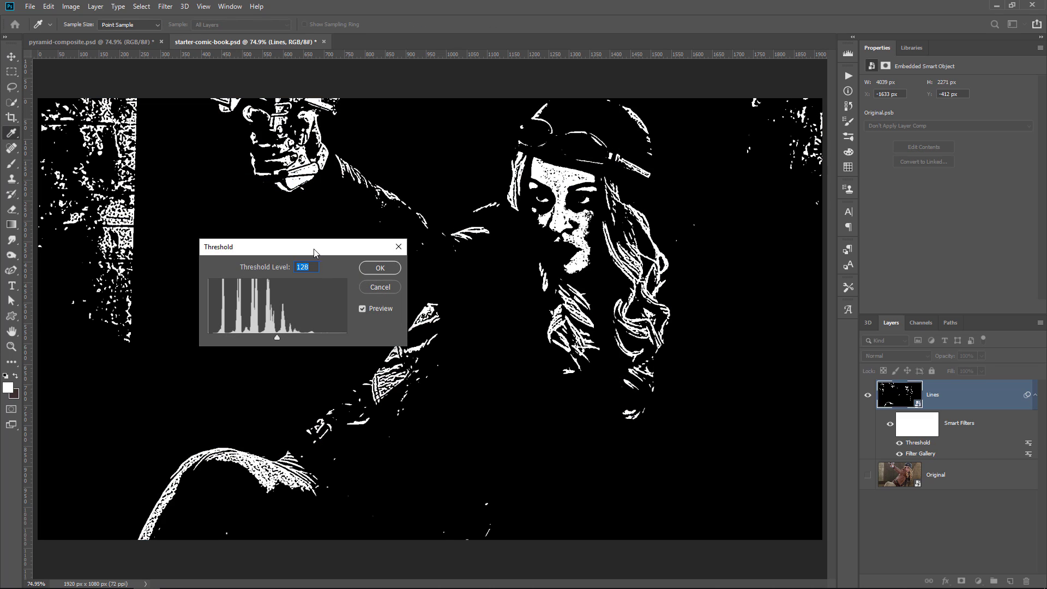
drag(318, 251, 275, 228)
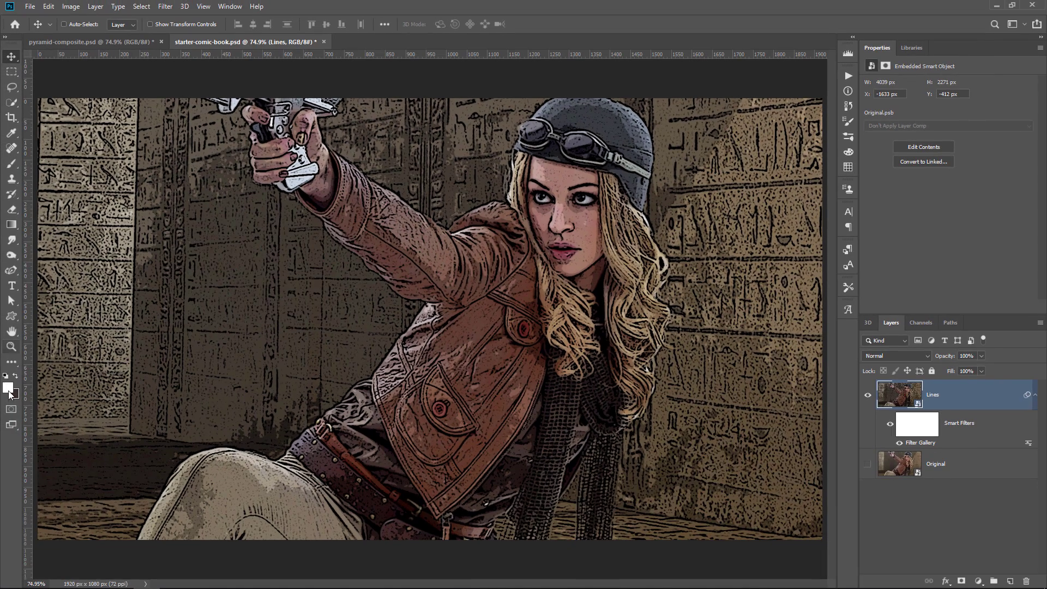
click(7, 388)
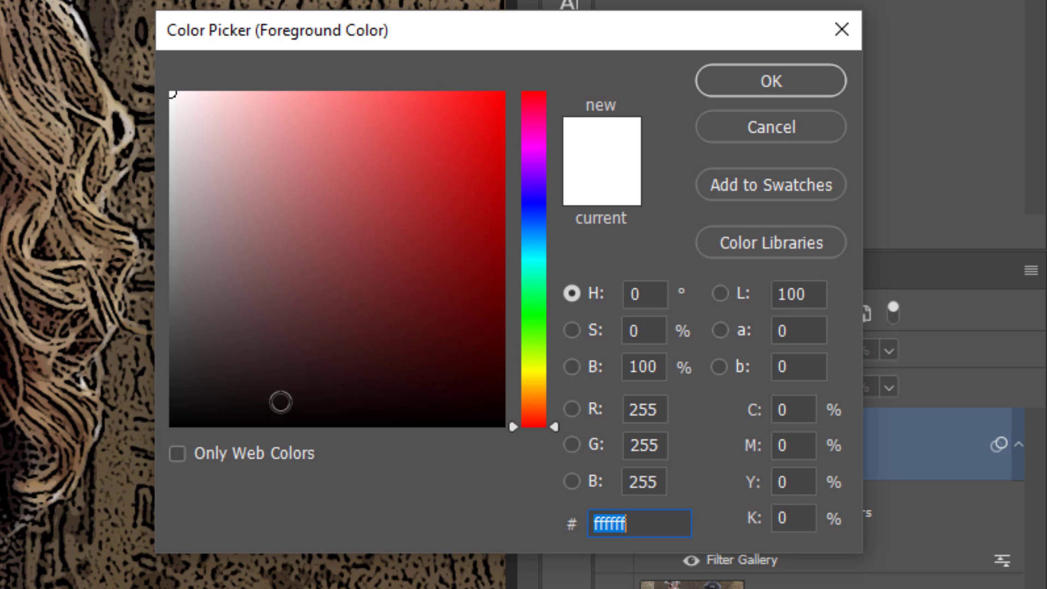
drag(189, 336, 143, 326)
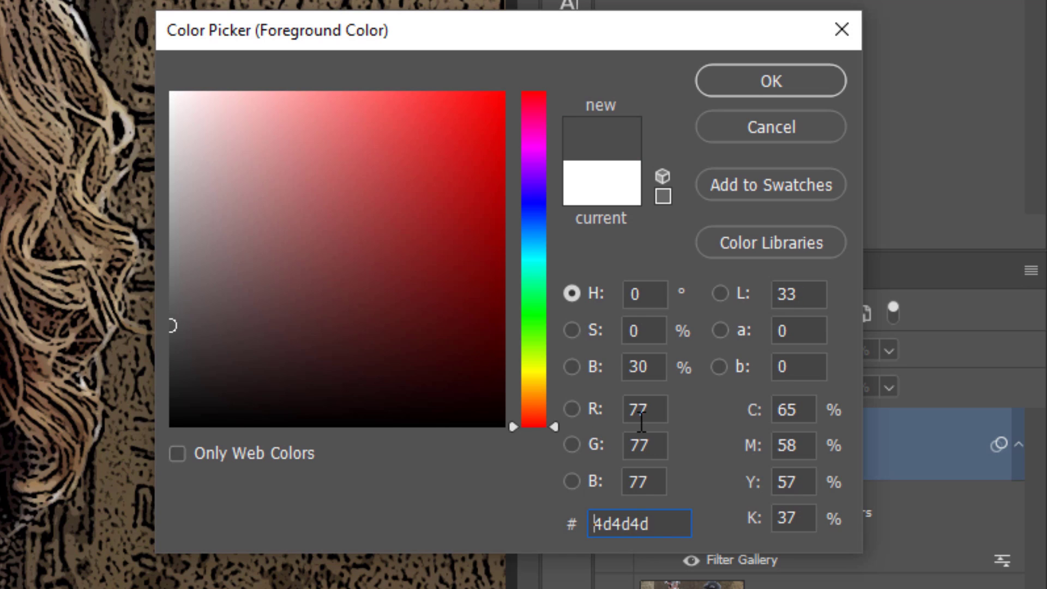
drag(171, 327, 177, 455)
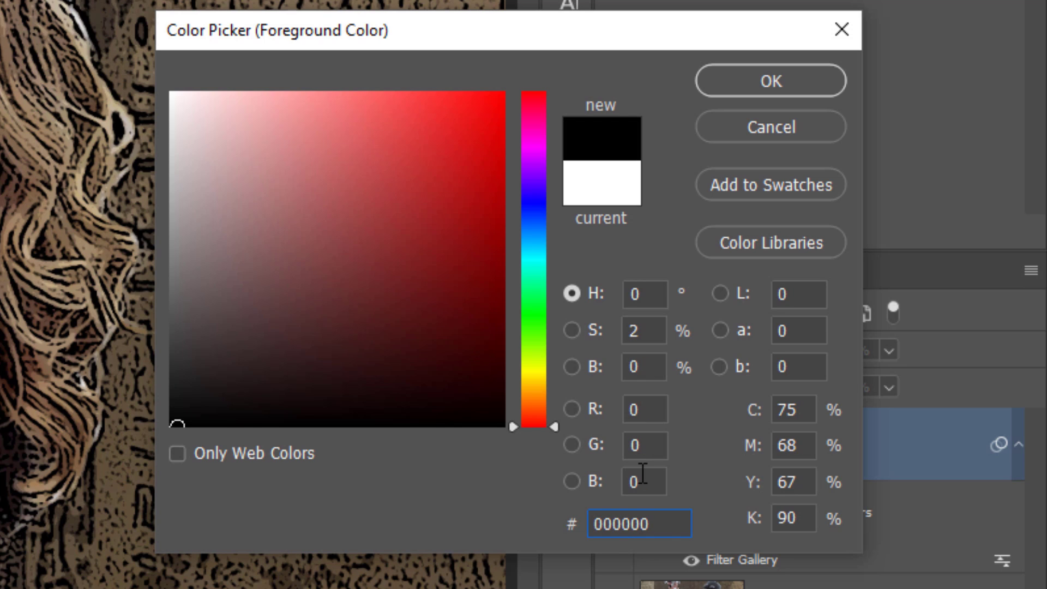
mouse_move(191, 404)
mouse_down()
mouse_move(166, 393)
mouse_move(171, 93)
mouse_up()
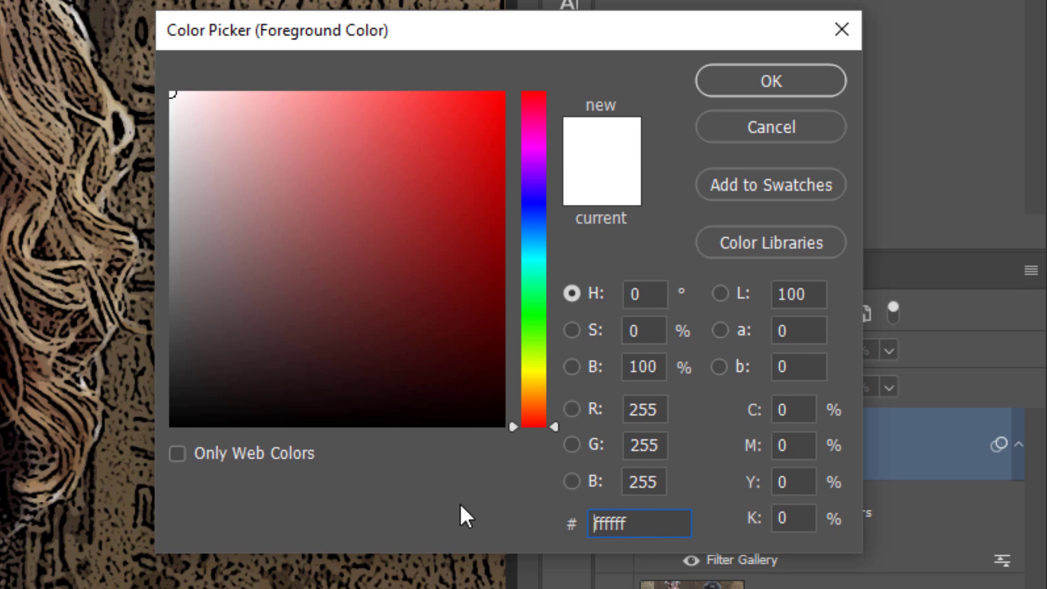
drag(170, 277, 151, 259)
double_click(643, 367)
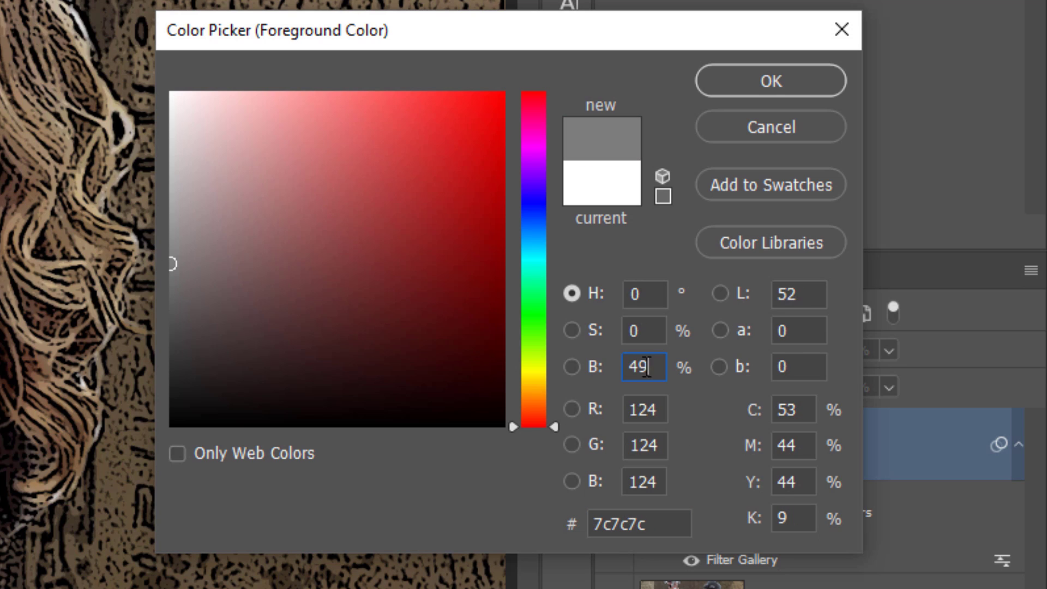
text(50)
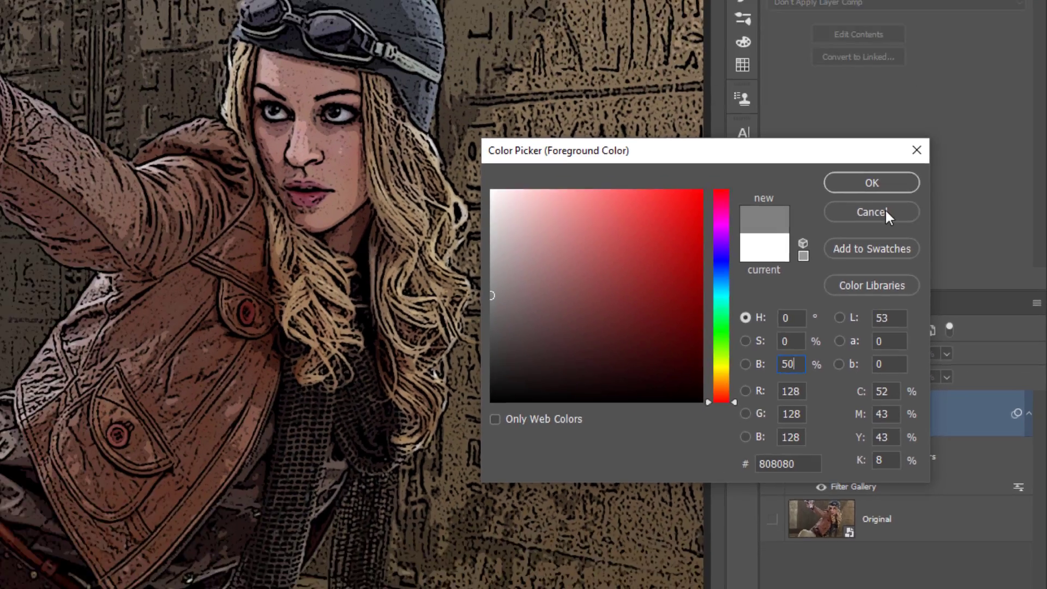
click(771, 127)
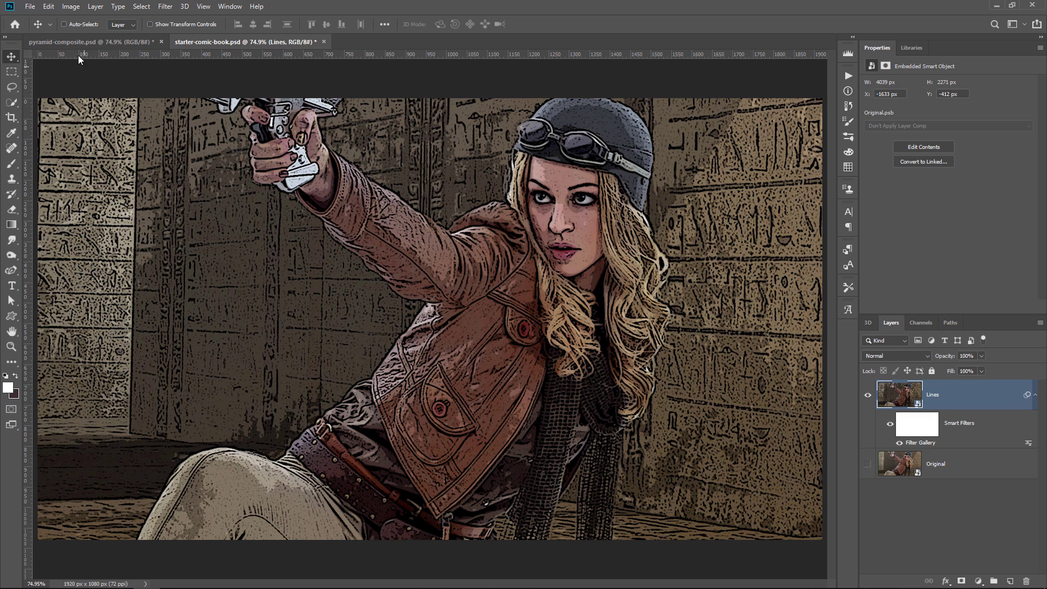
Apply a Threshold adjustment with a Threshold Level of 29 to the Lines layer
click(71, 7)
mouse_move(89, 39)
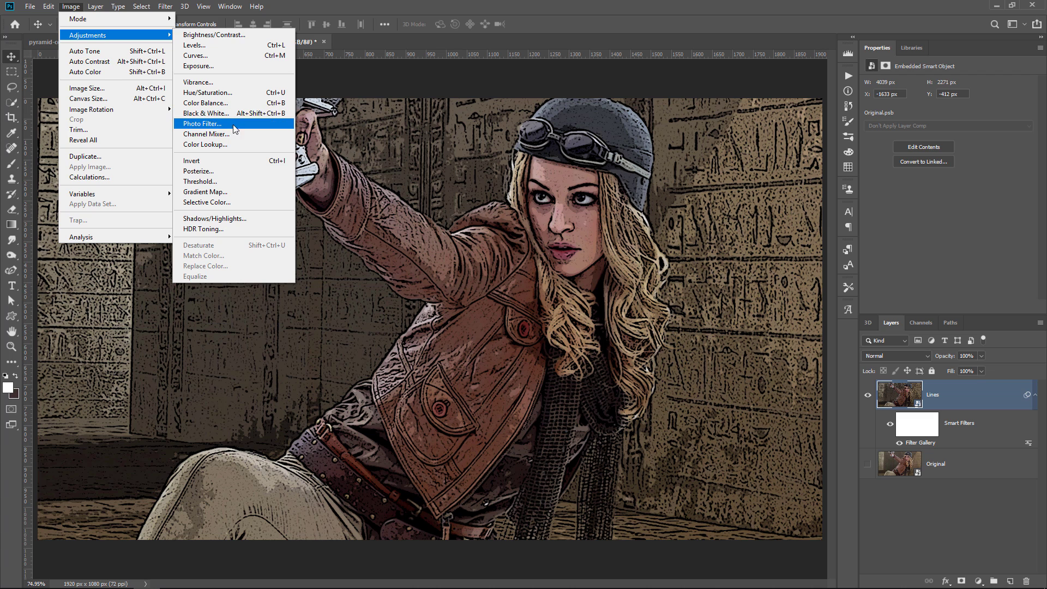
click(237, 182)
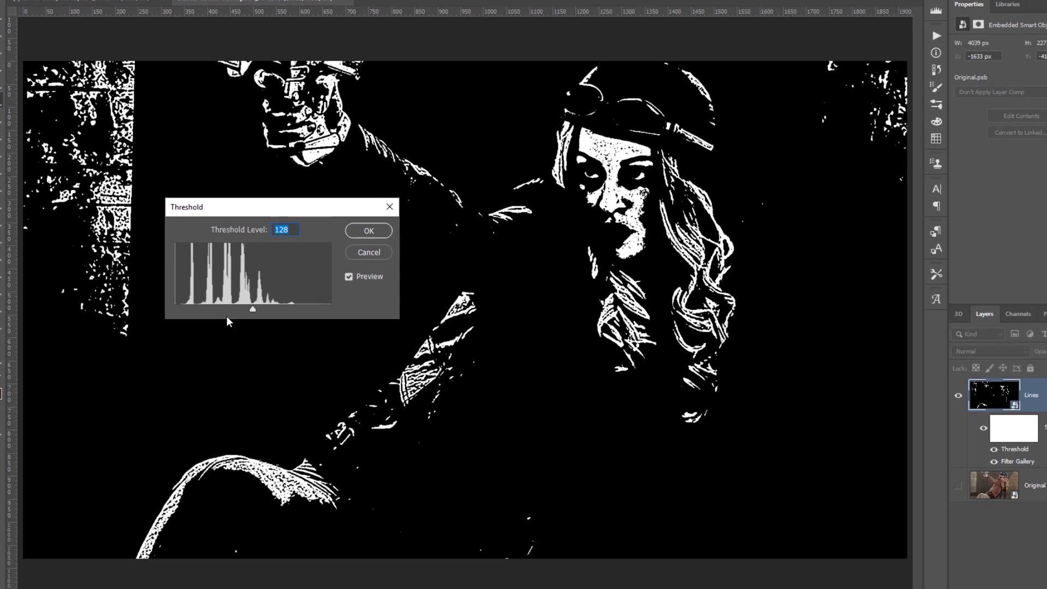
drag(241, 318, 308, 318)
drag(358, 296, 201, 299)
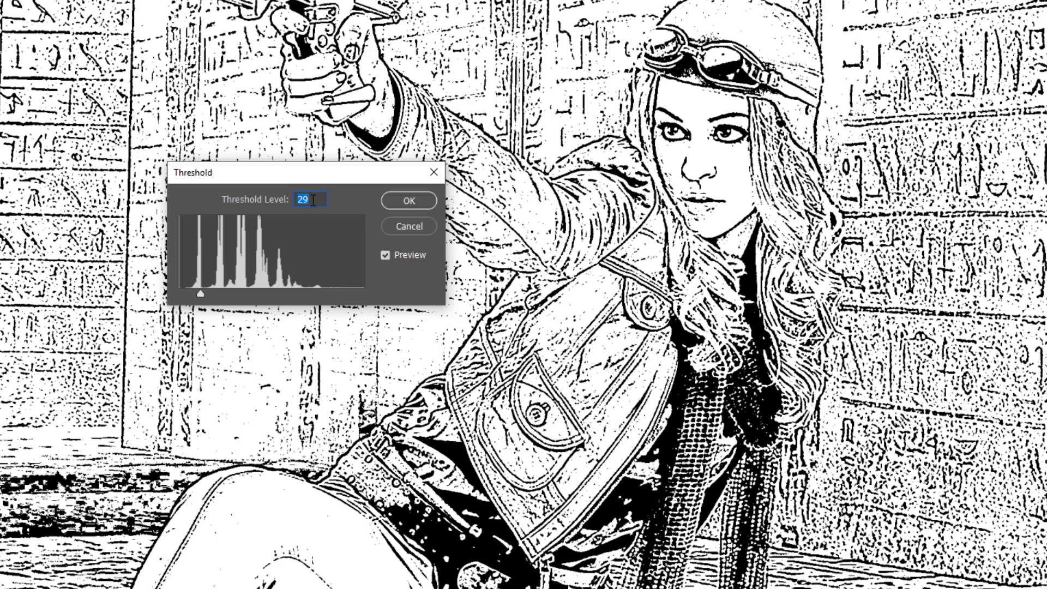
double_click(306, 203)
click(408, 201)
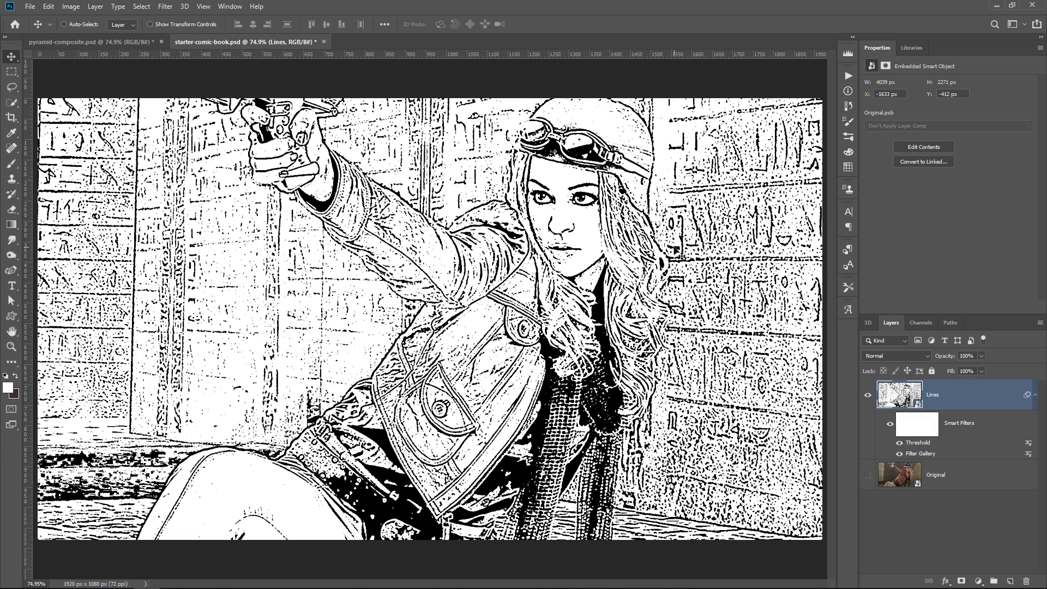
Open the Oil Paint filter for the Lines layer and compare the result with Lighting on and off, leaving it off
key(z)
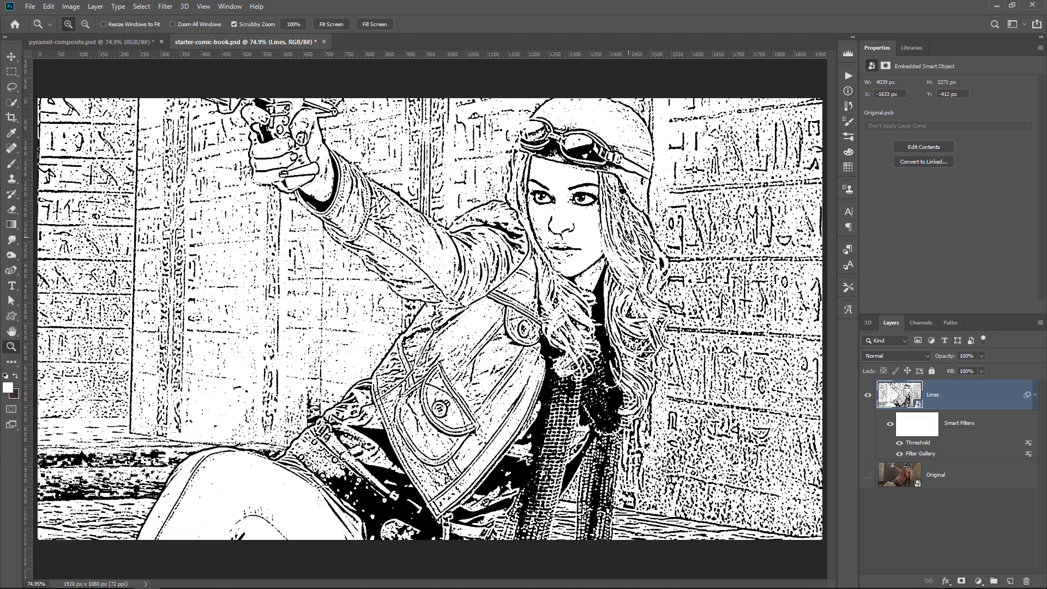
click(577, 251)
click(576, 250)
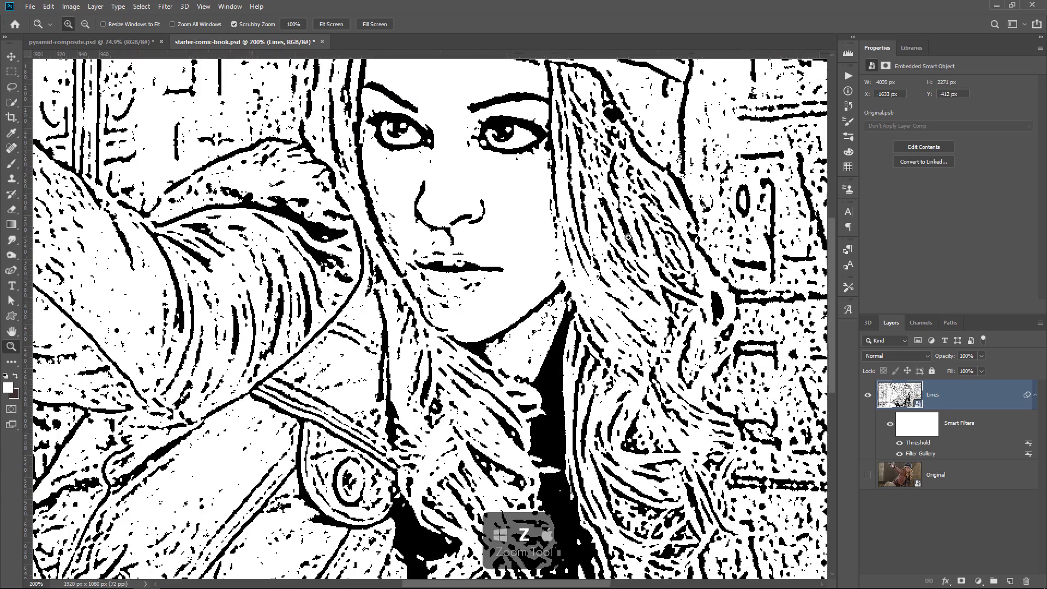
scroll(484, 269, up, 5)
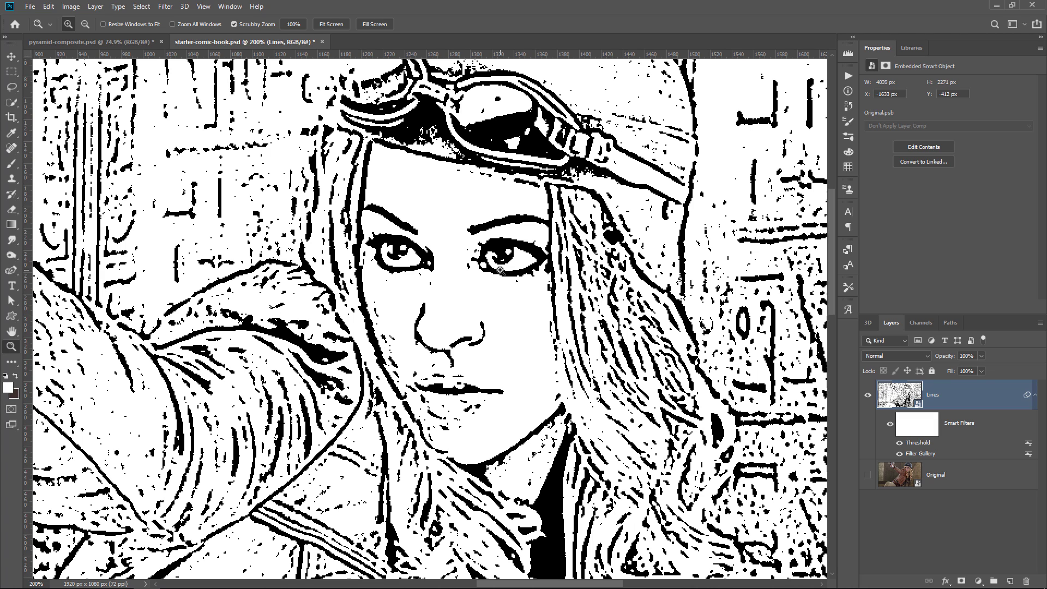
click(167, 7)
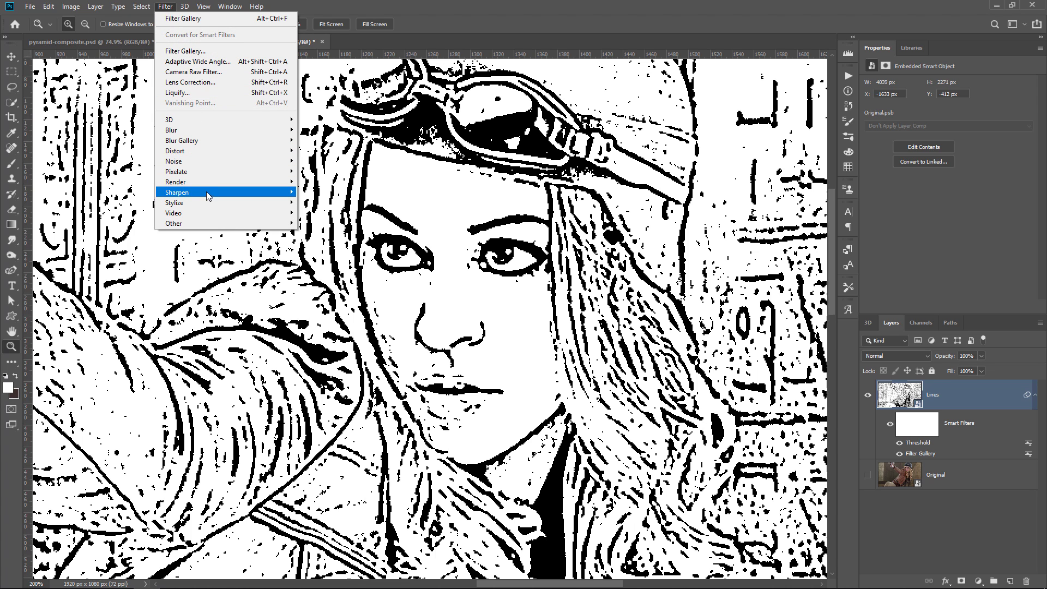
mouse_move(209, 203)
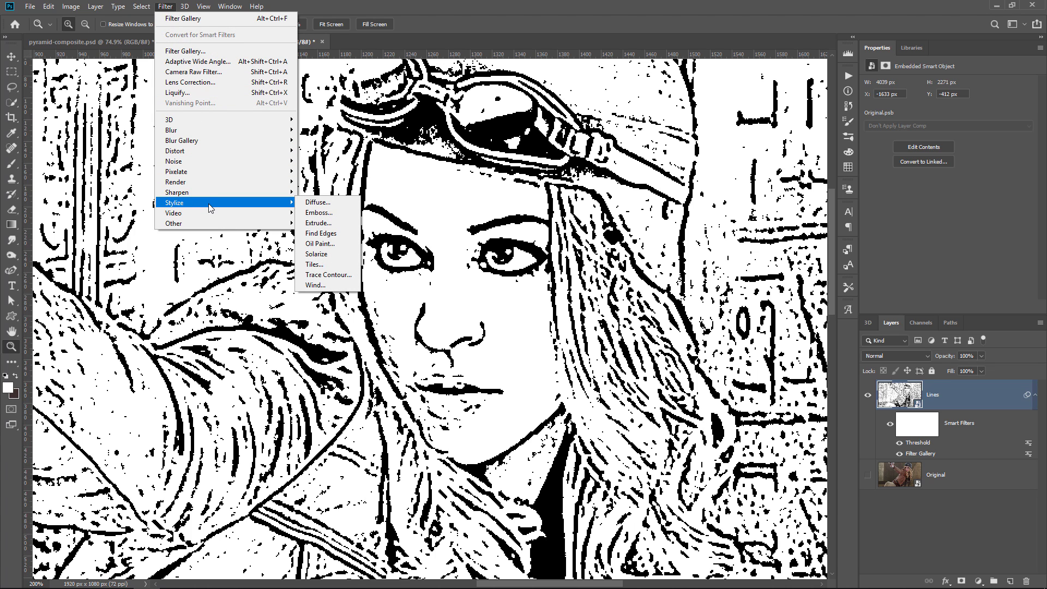
click(324, 244)
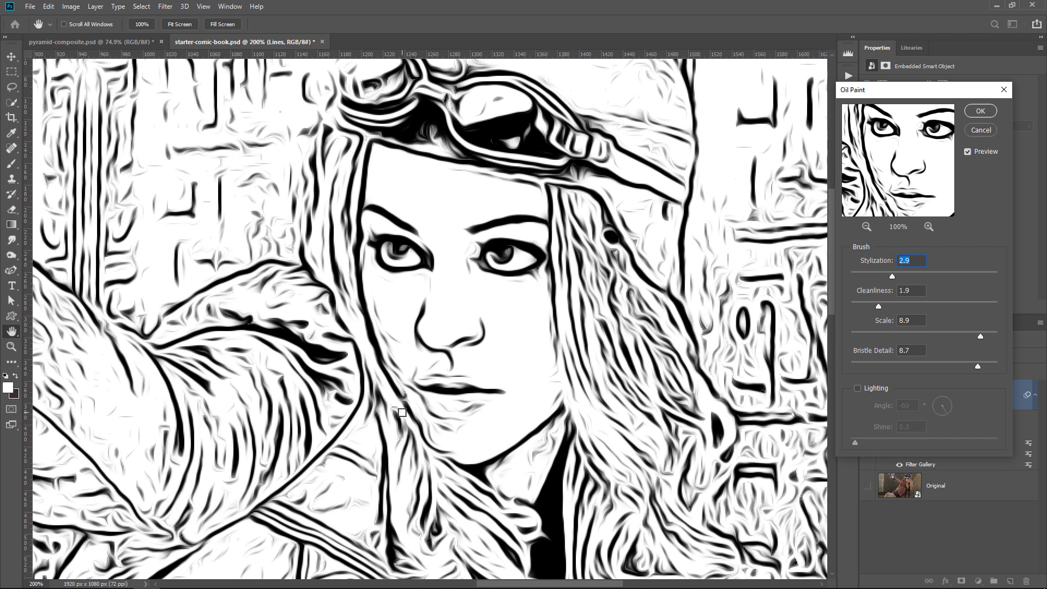
click(857, 388)
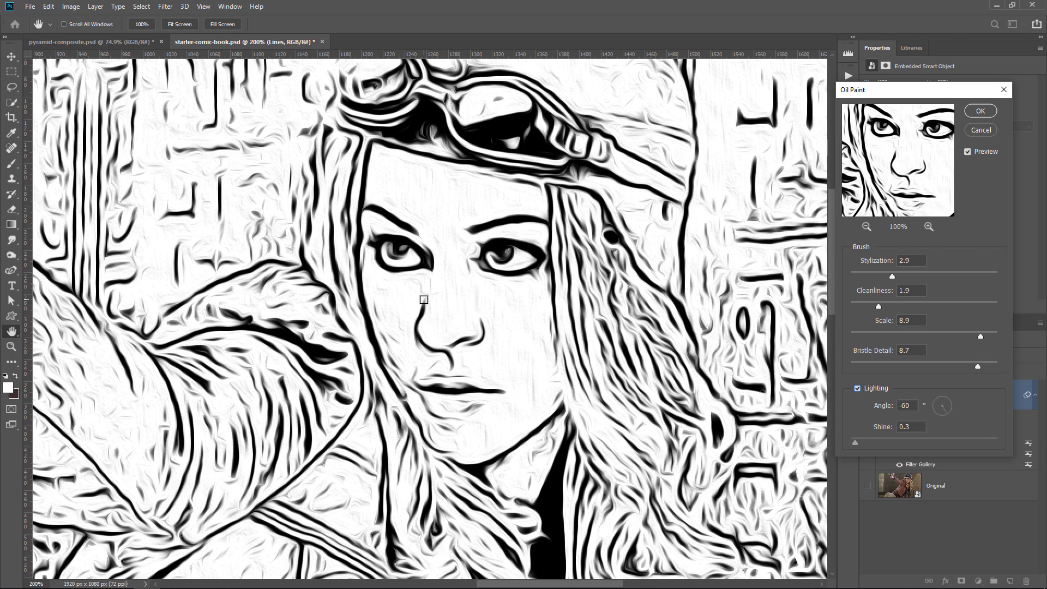
click(857, 389)
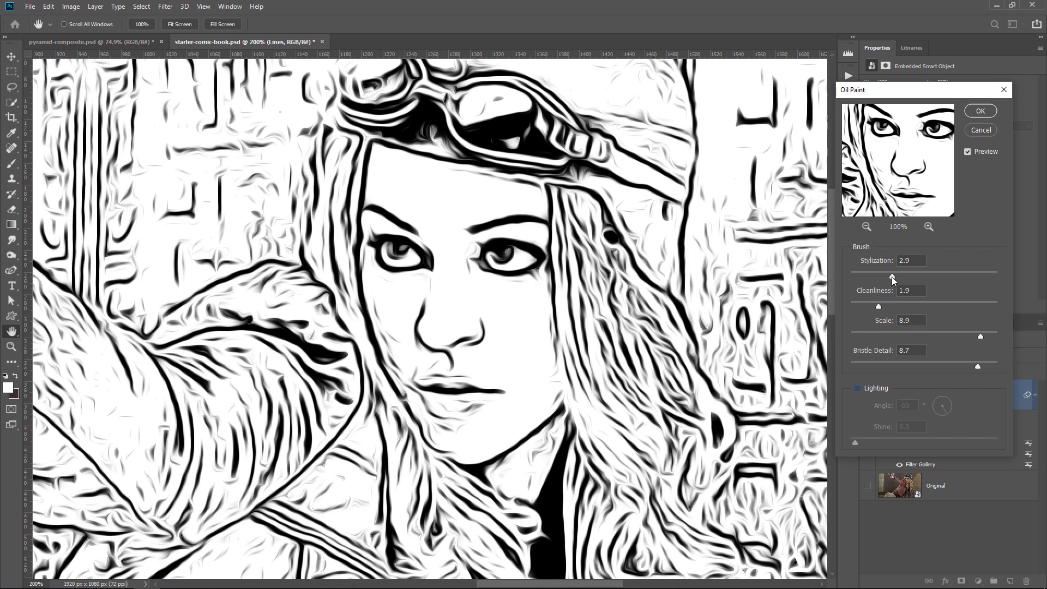
Compare high and low Oil Paint Stylization on the line work and set it to 3.0
drag(891, 276, 898, 277)
drag(1001, 277, 1003, 277)
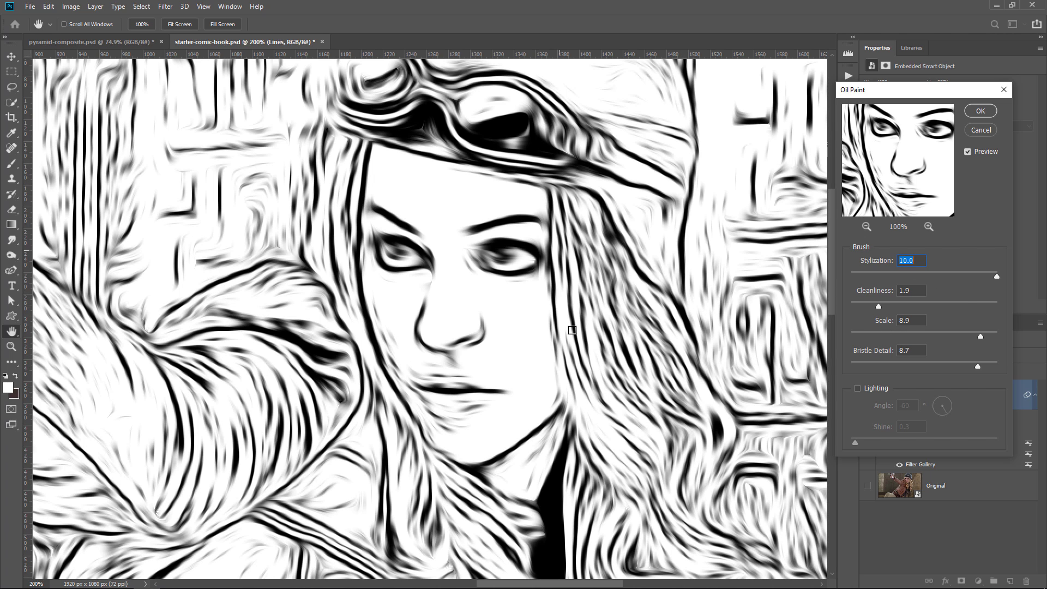
drag(873, 271, 820, 271)
click(891, 273)
drag(891, 276, 898, 277)
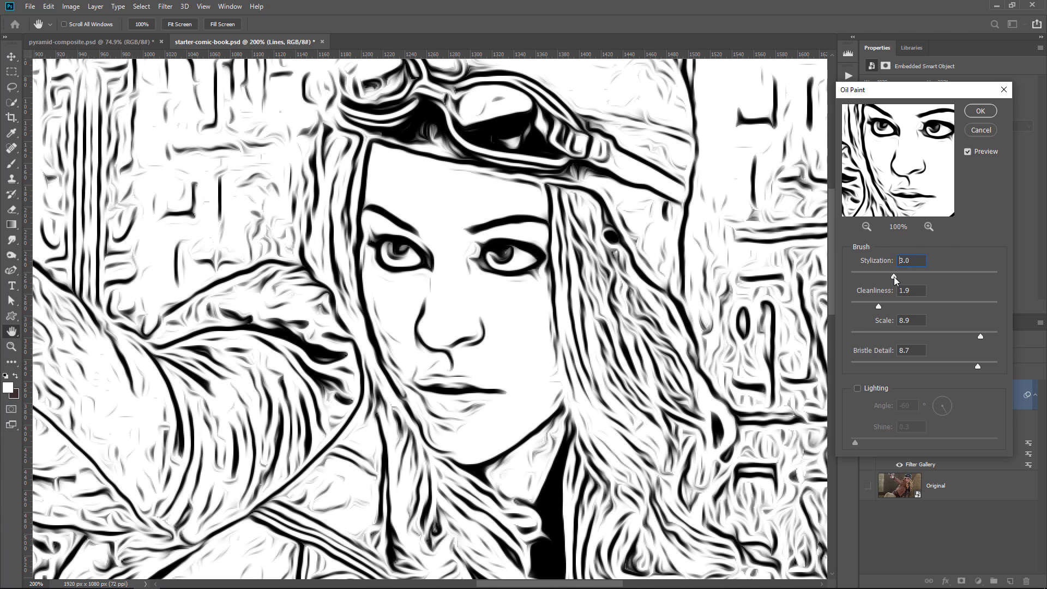
double_click(914, 260)
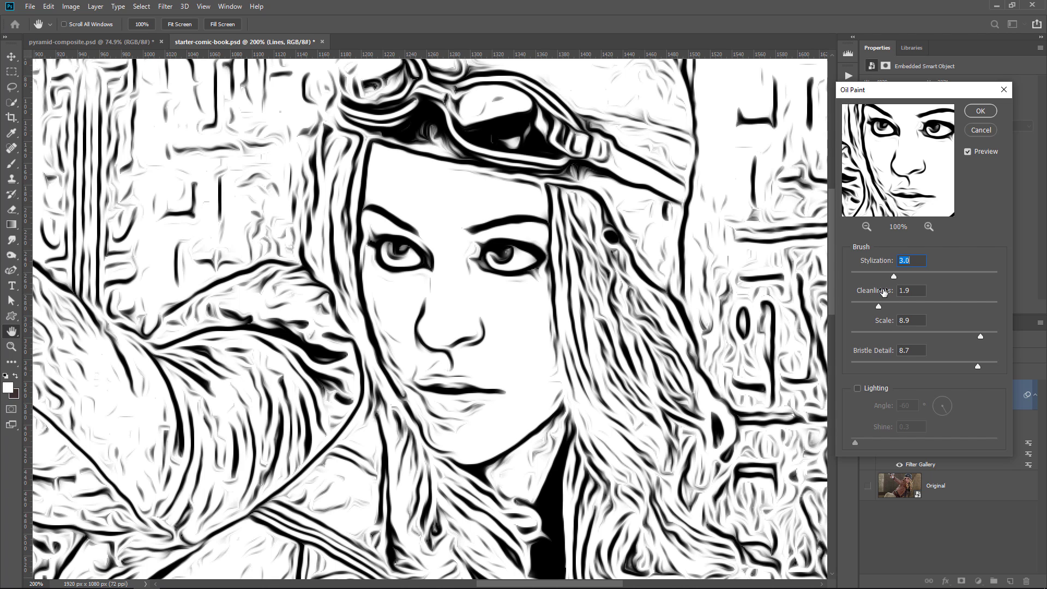
Set the Oil Paint Cleanliness to 1.5 and apply the filter to the Lines layer
mouse_move(878, 306)
mouse_down()
mouse_move(811, 311)
mouse_move(1001, 307)
mouse_up()
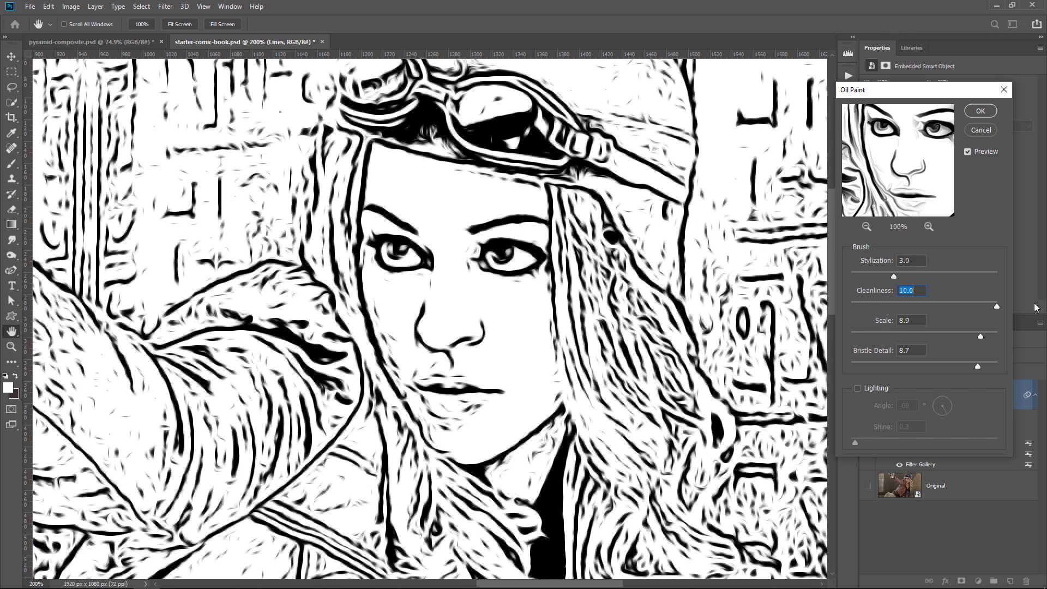
mouse_move(876, 306)
mouse_down()
mouse_move(856, 307)
mouse_move(872, 303)
mouse_up()
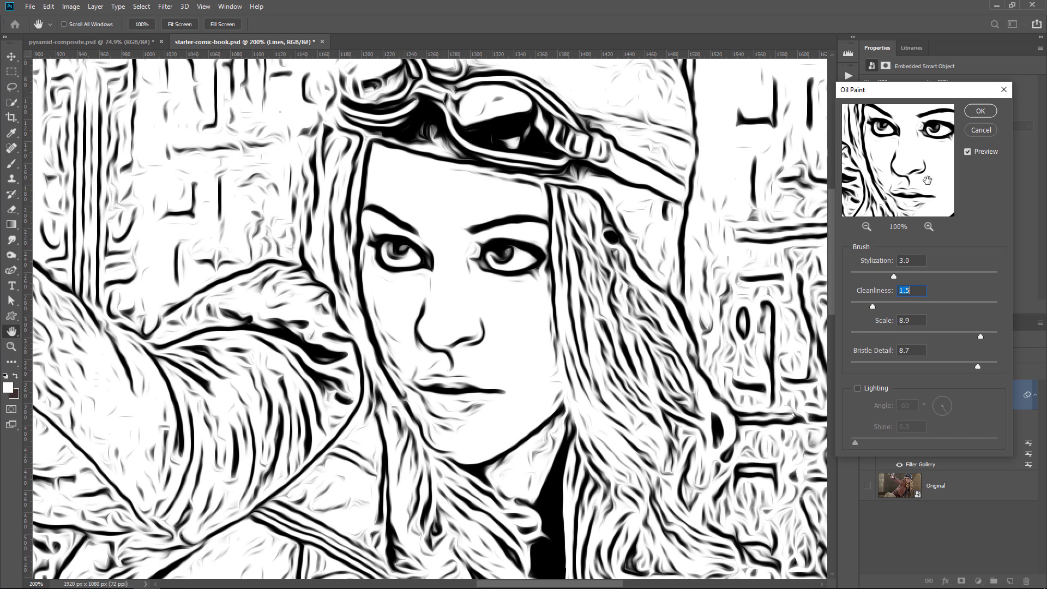
click(980, 111)
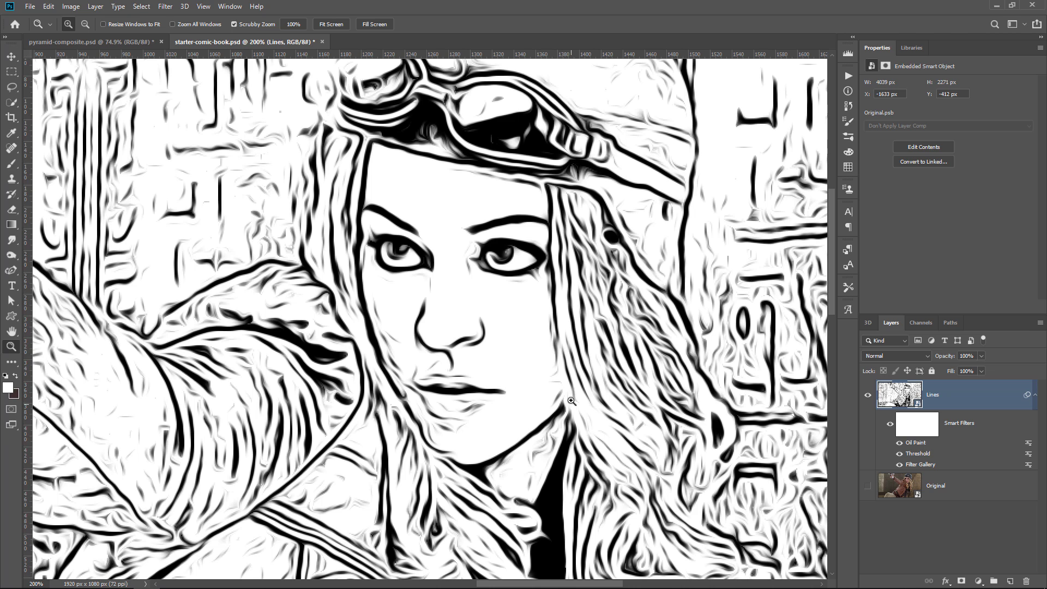
Collapse the Lines layer's smart filter list and hide the layer
right_click(489, 285)
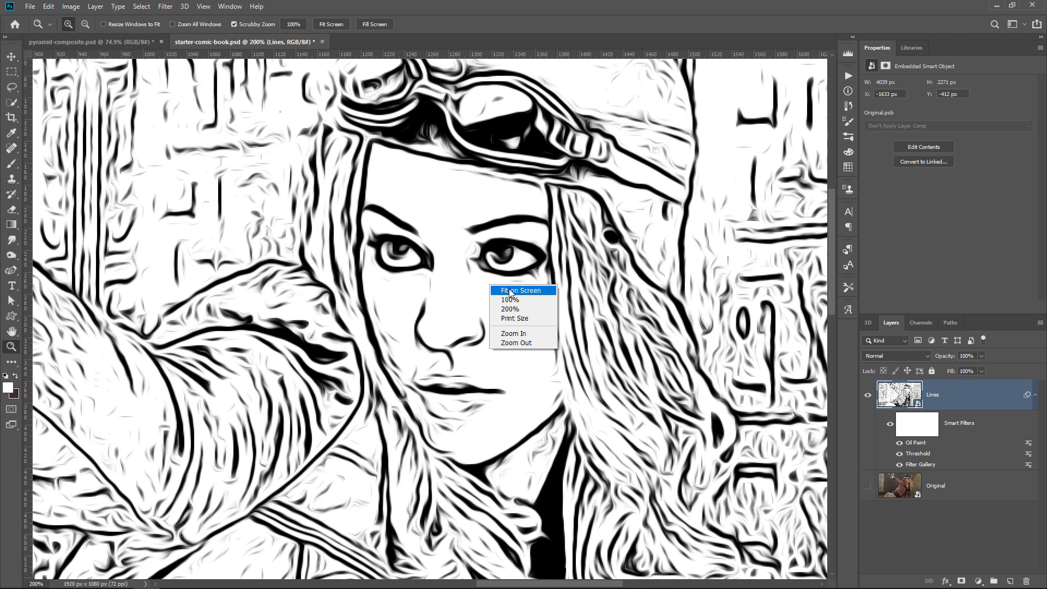
click(513, 290)
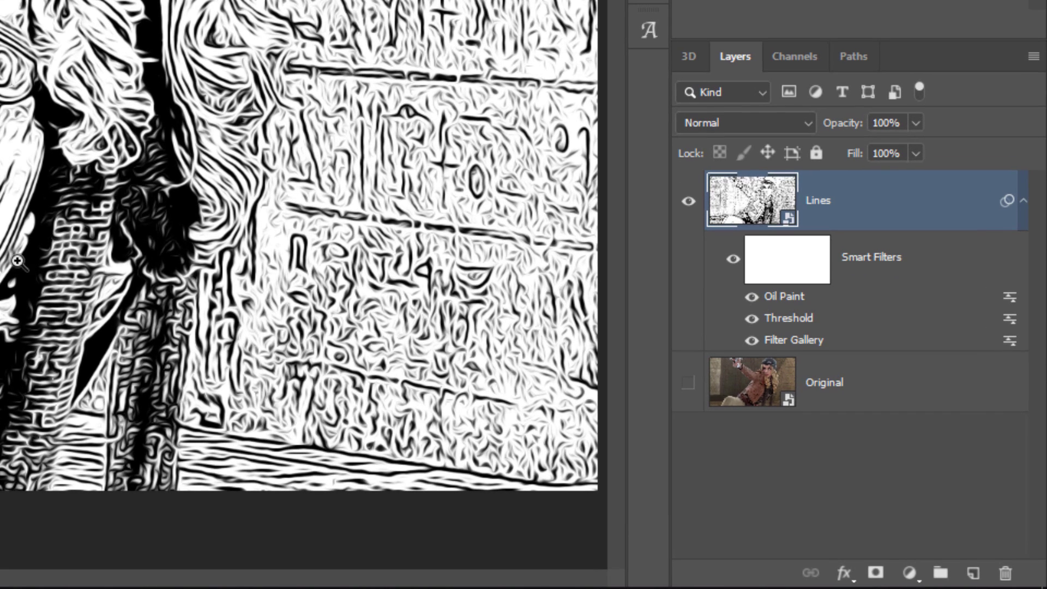
click(1023, 203)
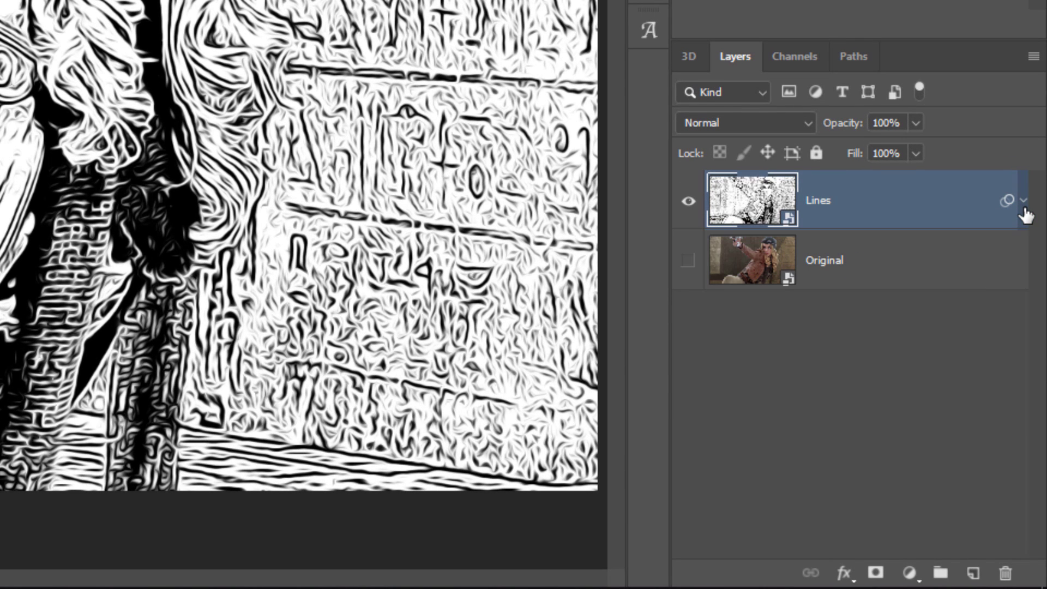
click(688, 203)
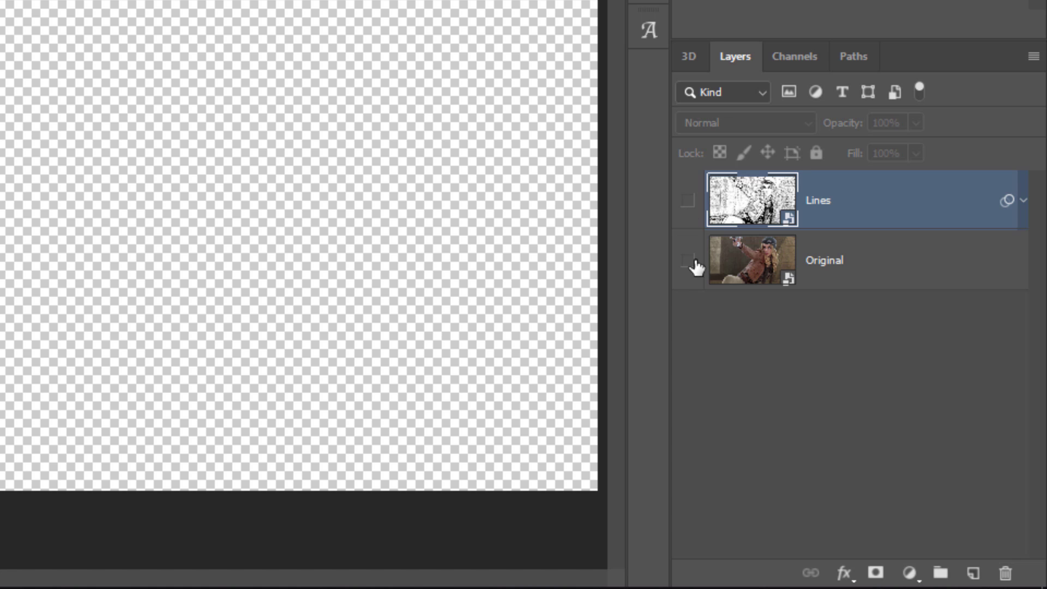
Duplicate the Original layer, make the copy visible and rename it Color
click(697, 266)
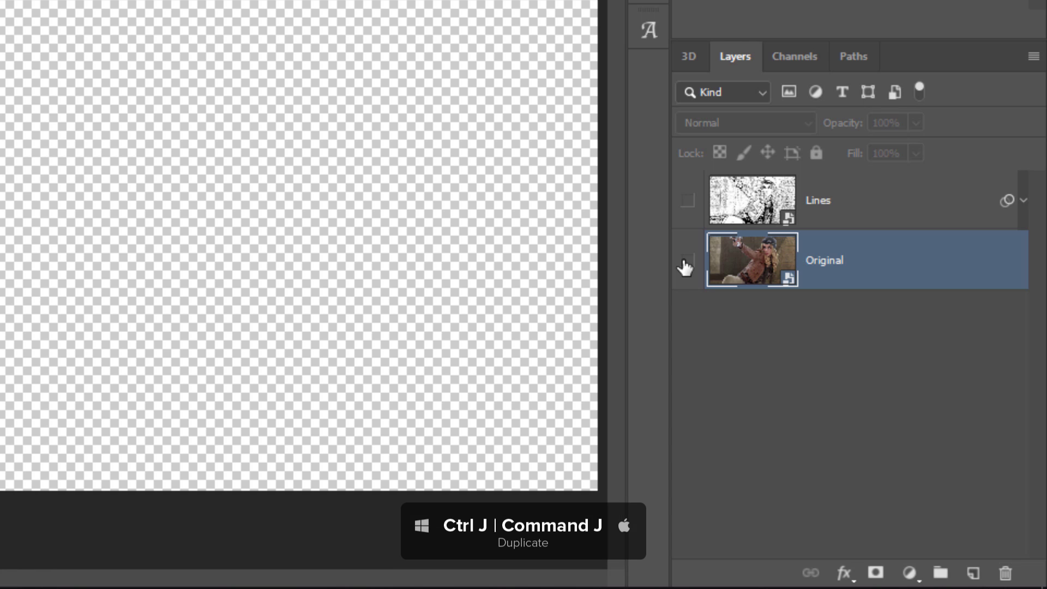
drag(790, 276, 737, 265)
key(ctrl+j)
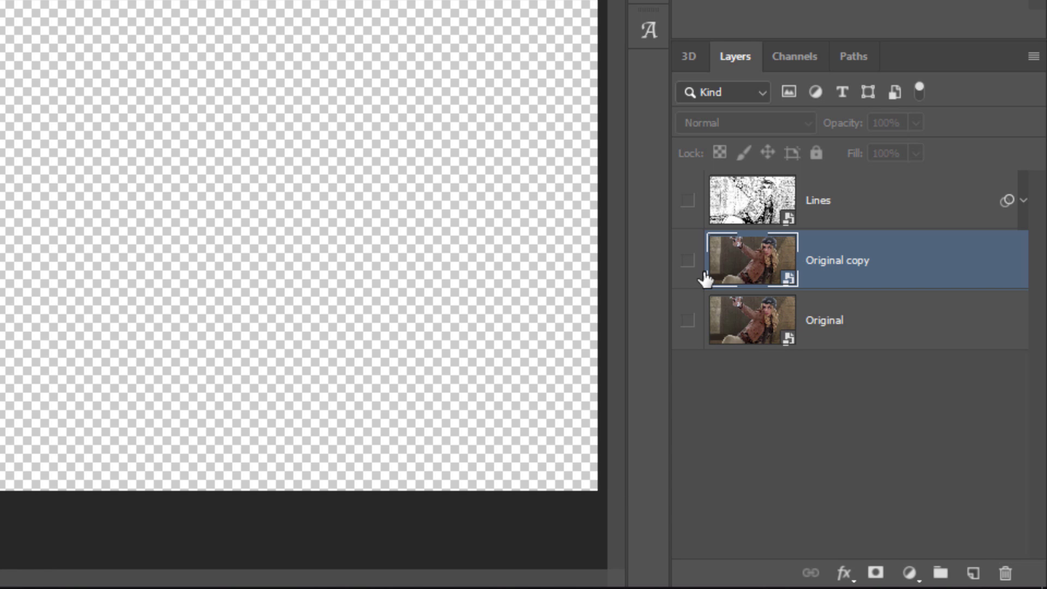
click(689, 261)
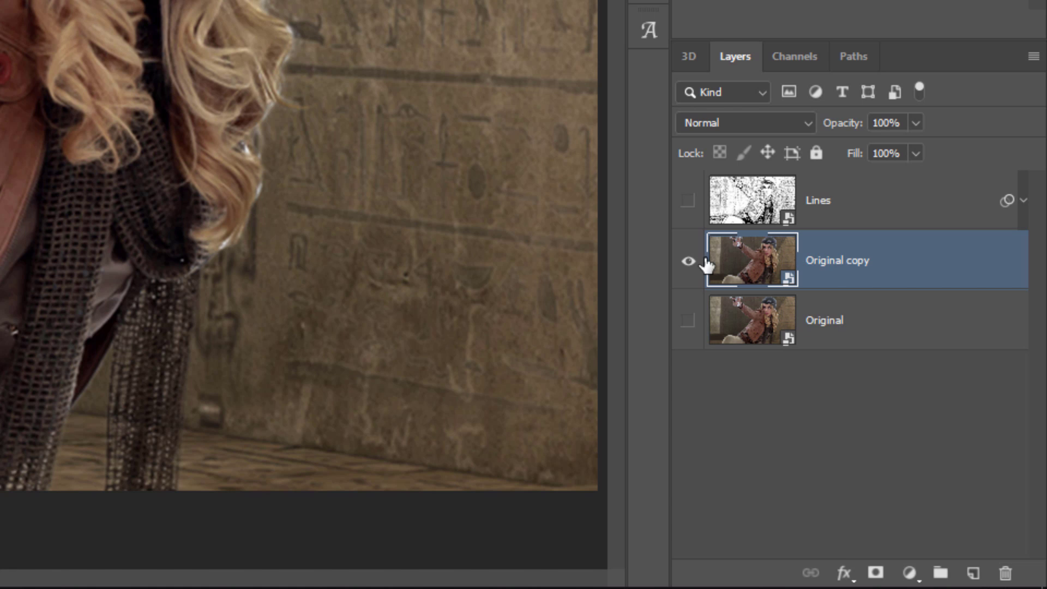
double_click(833, 262)
text(olor)
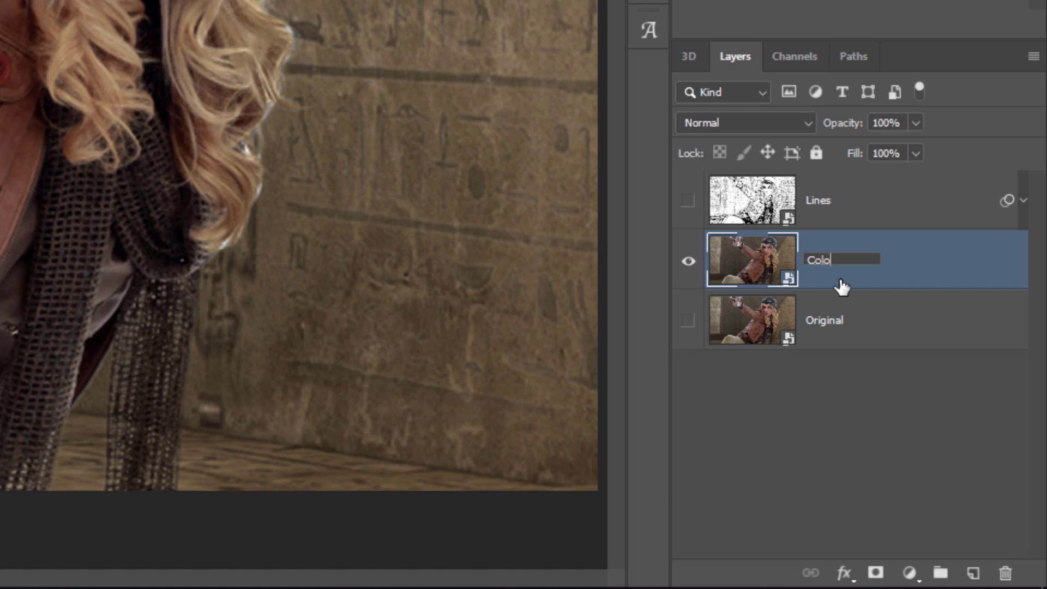
key(Return)
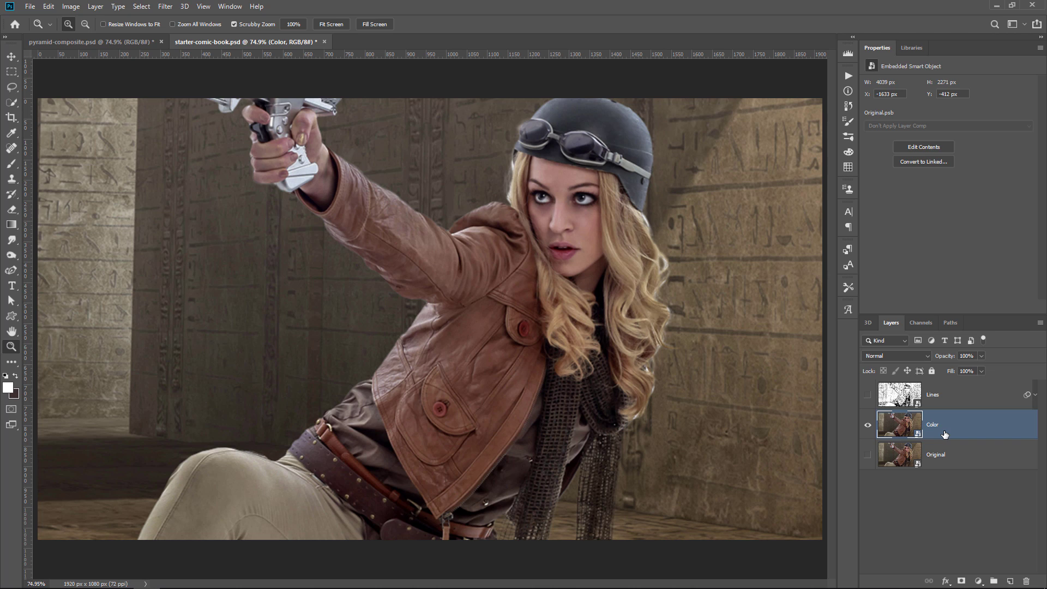
Apply a Poster Edges filter to the Color layer with Edge Thickness 0, Edge Intensity 0 and Posterization 2
click(165, 6)
click(181, 51)
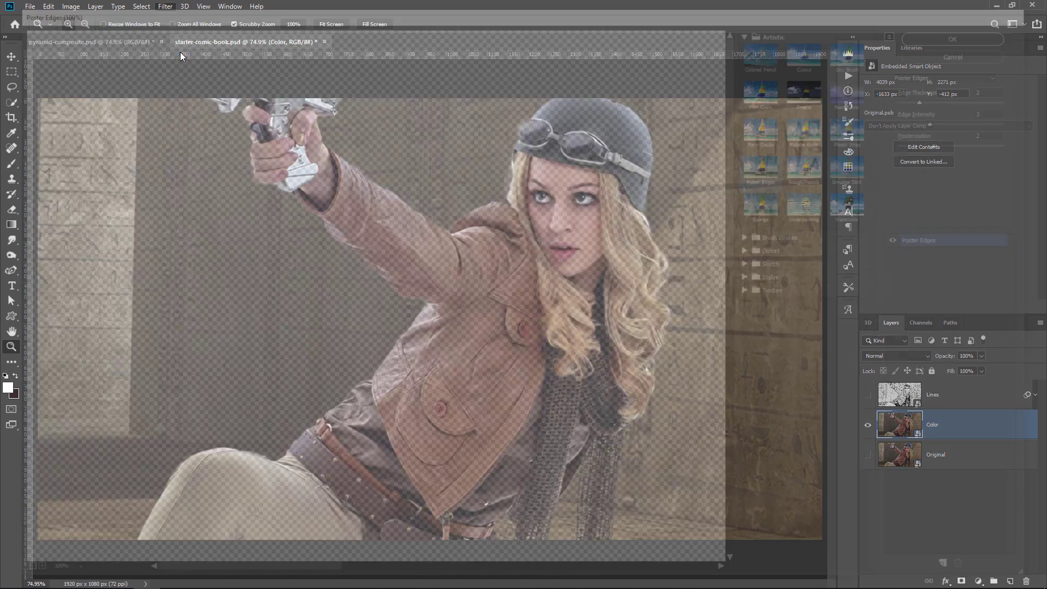
drag(709, 206, 602, 97)
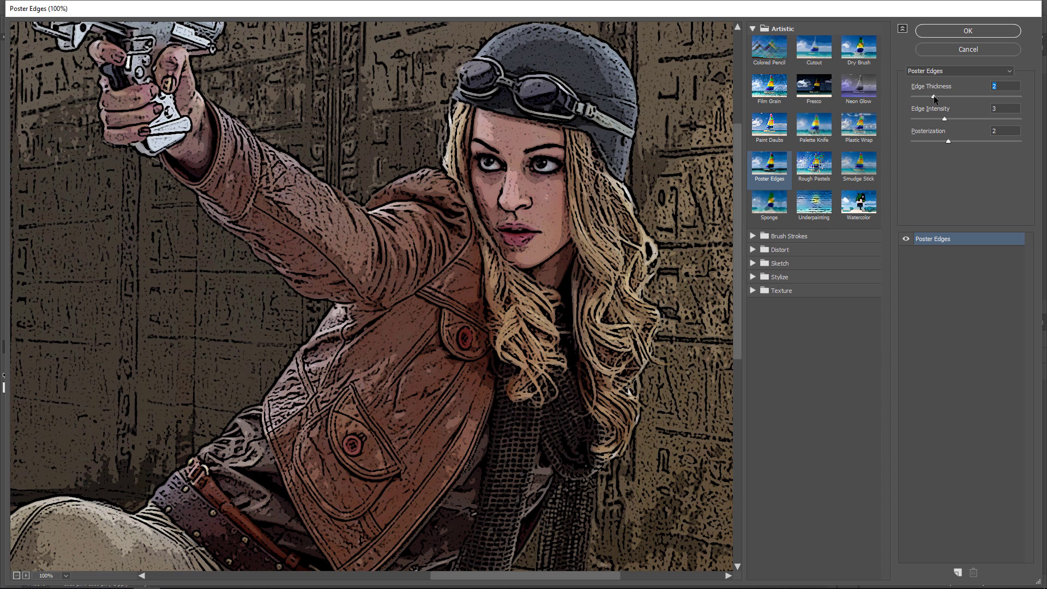
drag(933, 96, 884, 99)
drag(945, 120, 900, 121)
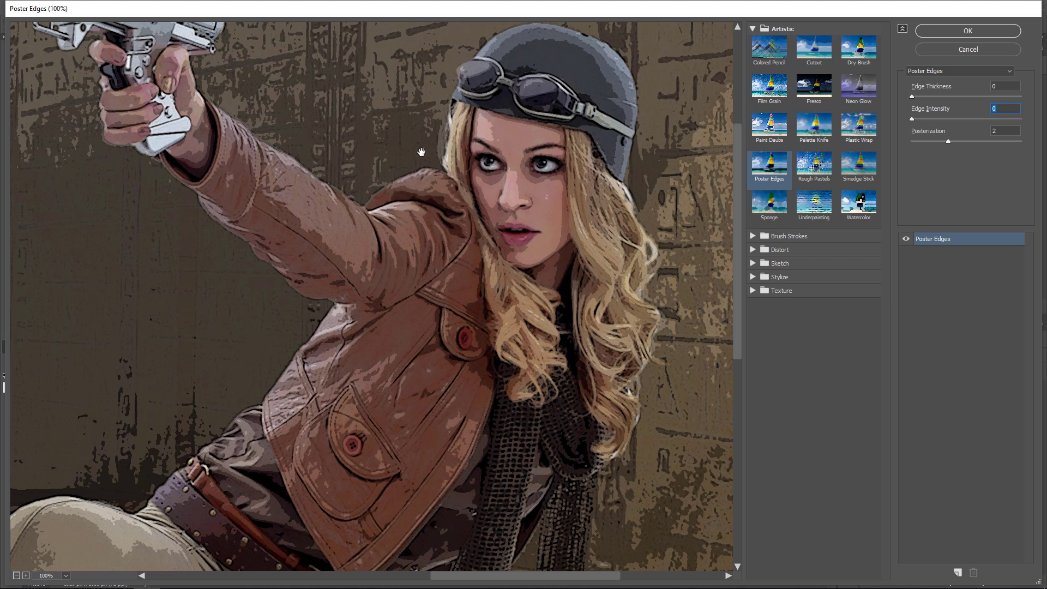
drag(480, 380, 495, 413)
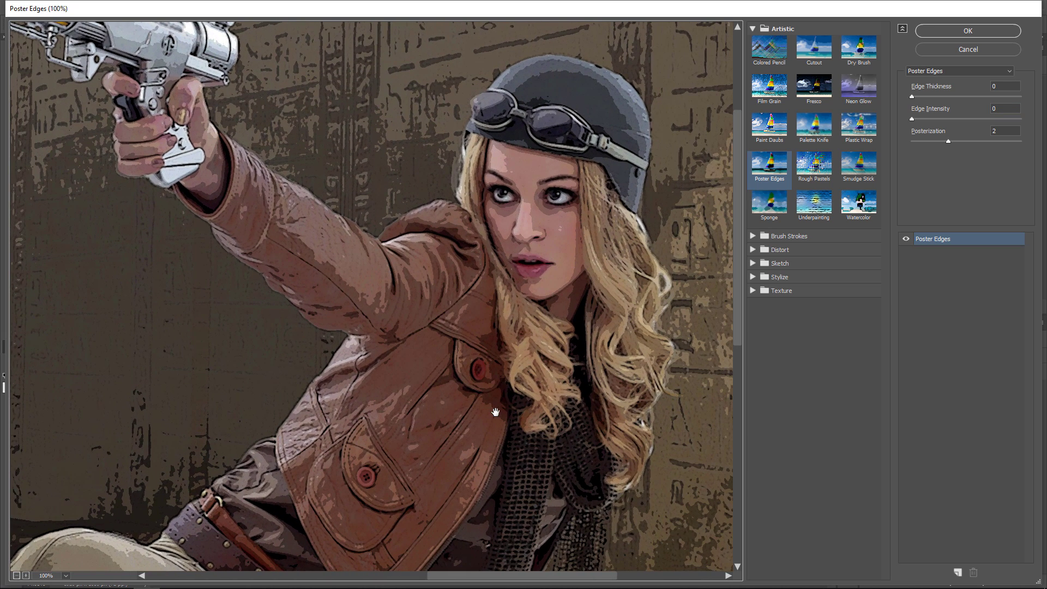
click(962, 31)
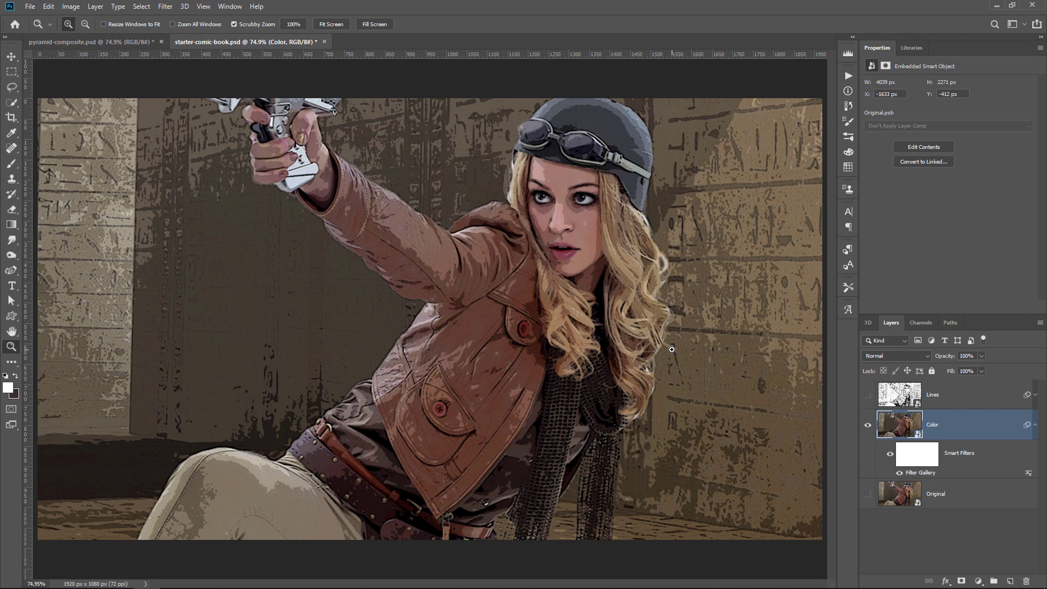
Apply Oil Paint to the Color layer with Stylization 3.0 and Cleanliness 1.5, and collapse its smart filter list
key(d)
click(165, 7)
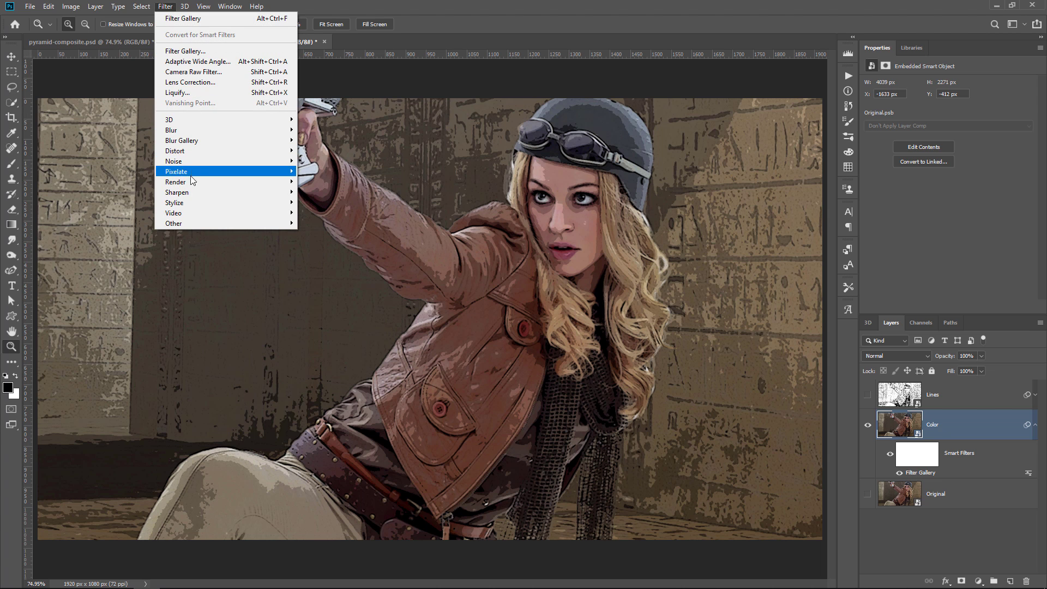
mouse_move(192, 203)
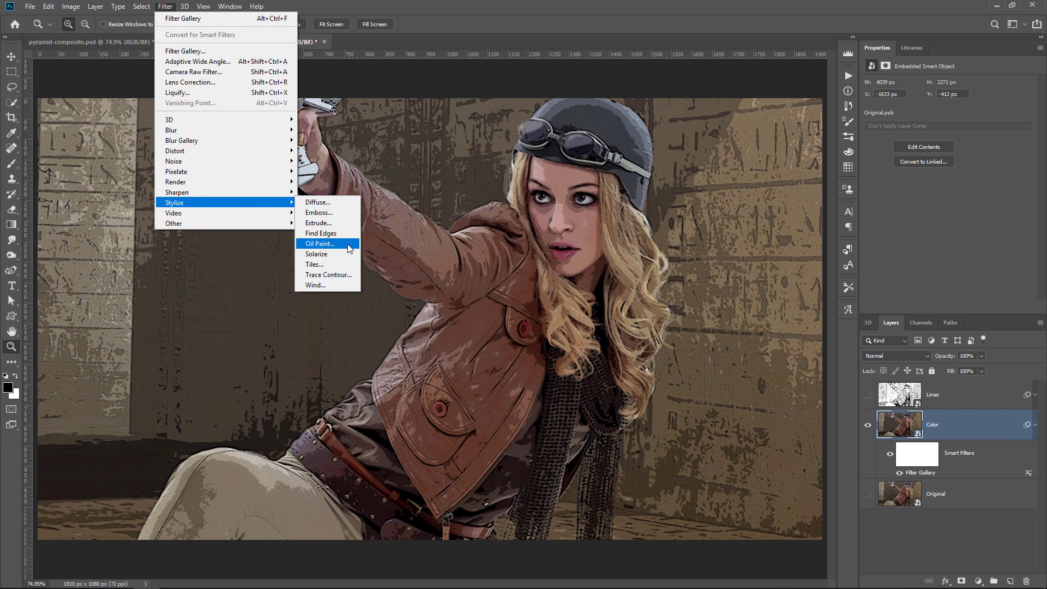
click(326, 244)
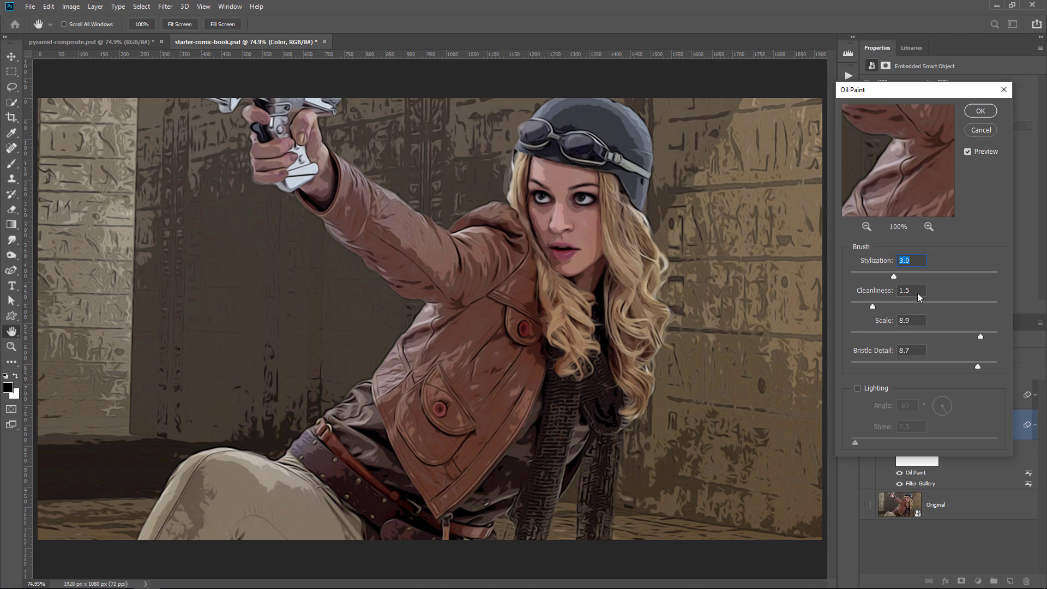
click(985, 111)
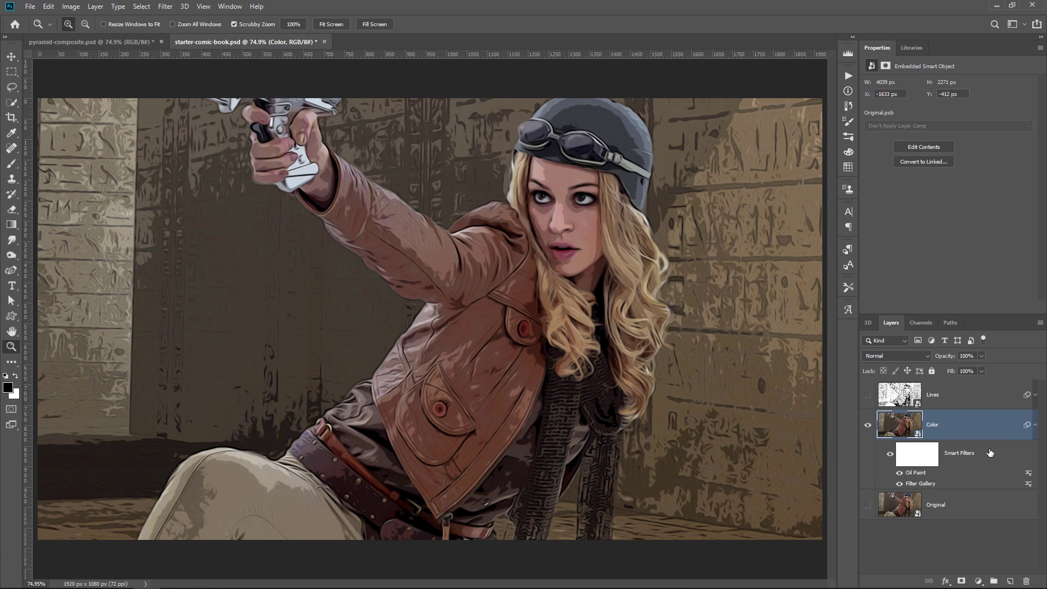
click(1035, 425)
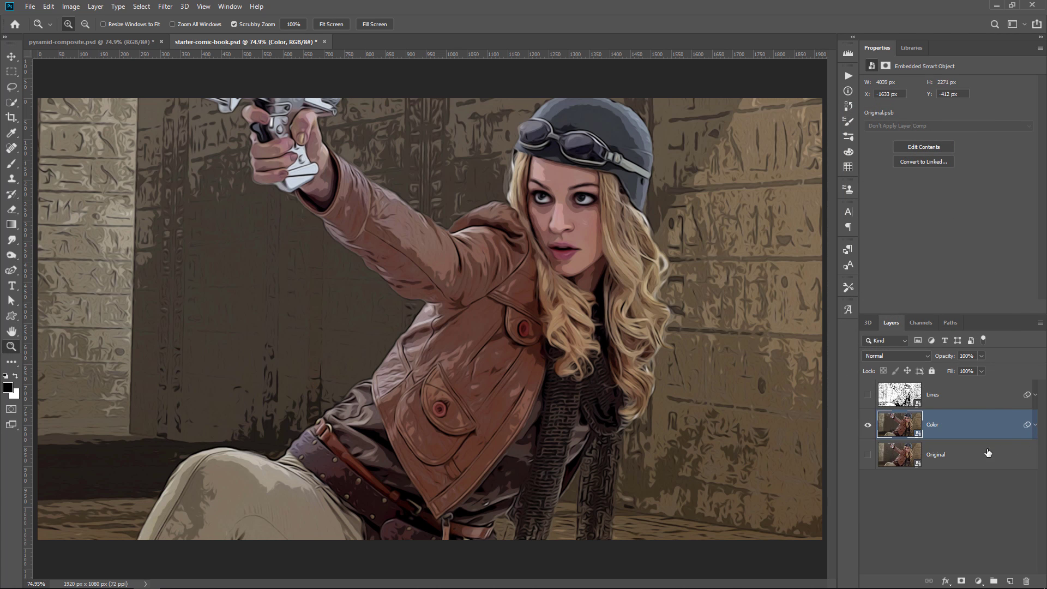
Make the Lines layer visible over the Color layer and set its blend mode to Multiply
click(868, 425)
click(868, 431)
click(867, 395)
click(944, 403)
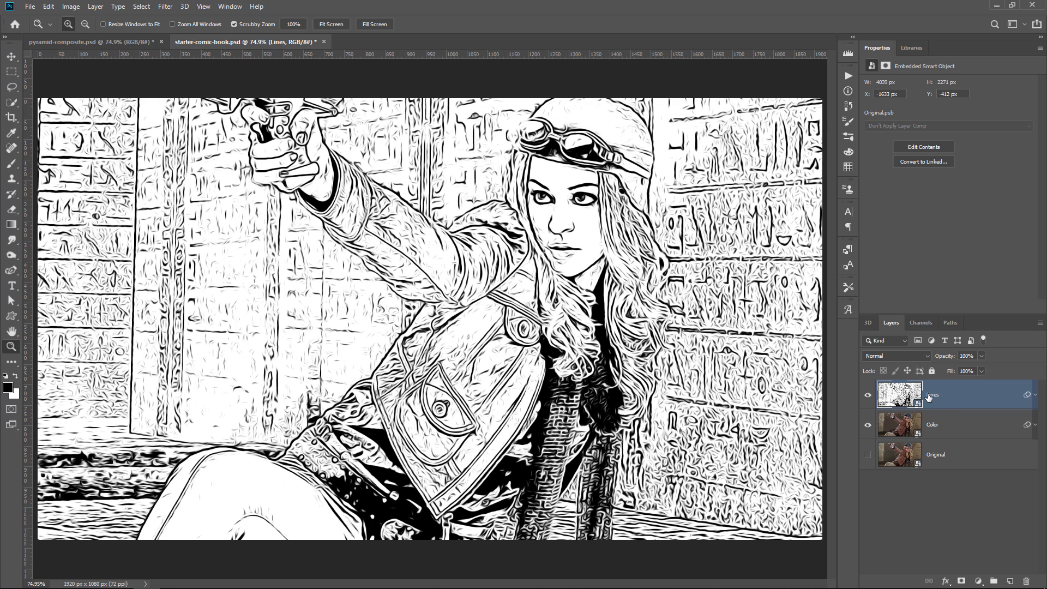
click(927, 356)
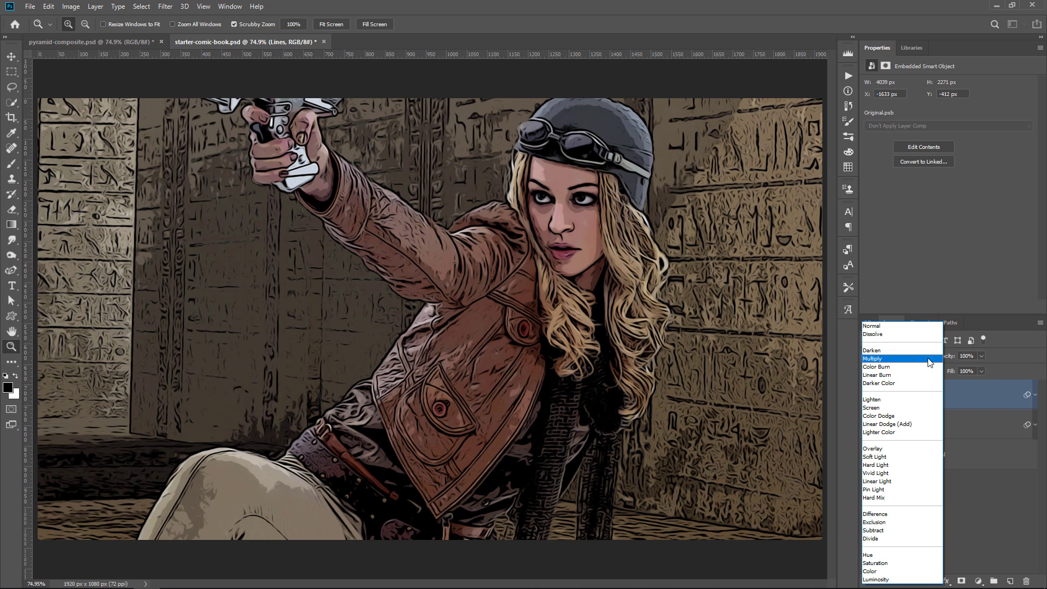
click(929, 360)
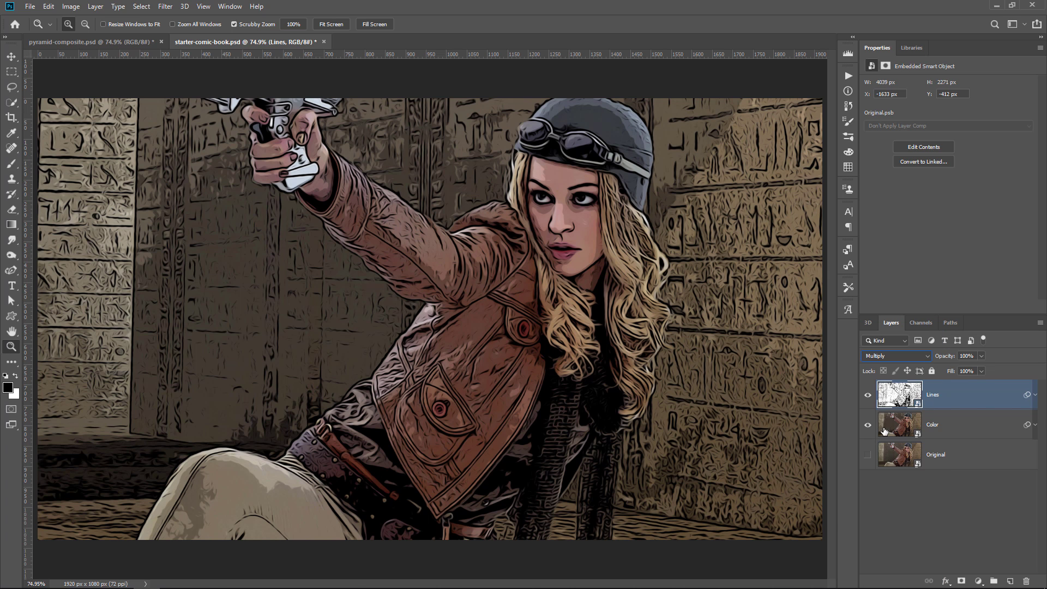
Compare the artwork with the Lines layer hidden and shown
click(868, 395)
click(868, 396)
click(868, 395)
click(868, 396)
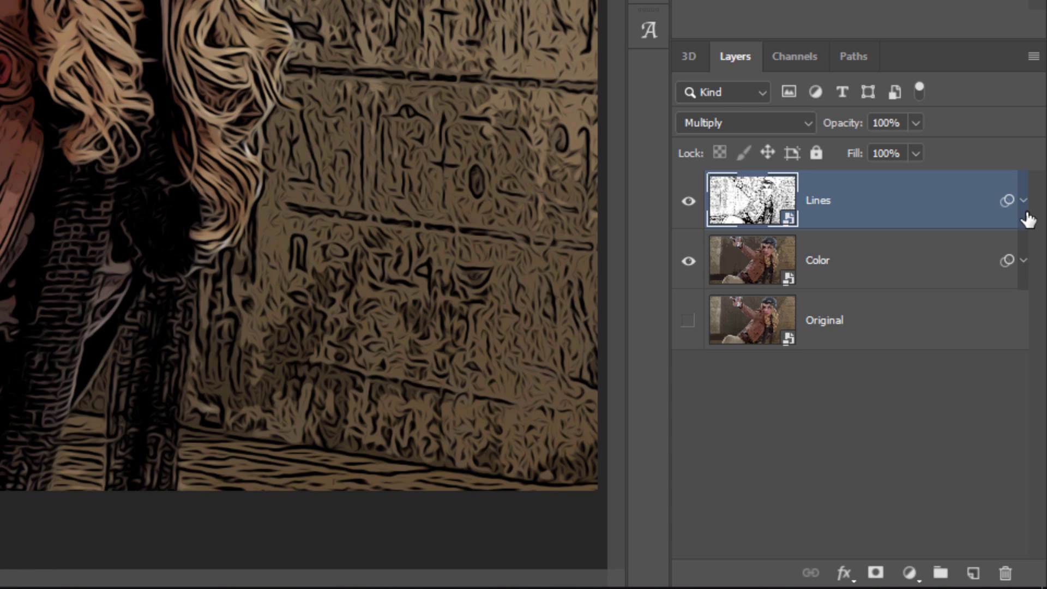
Expand the Lines layer's smart filters and compare the image with Oil Paint and Threshold off and on
click(1025, 213)
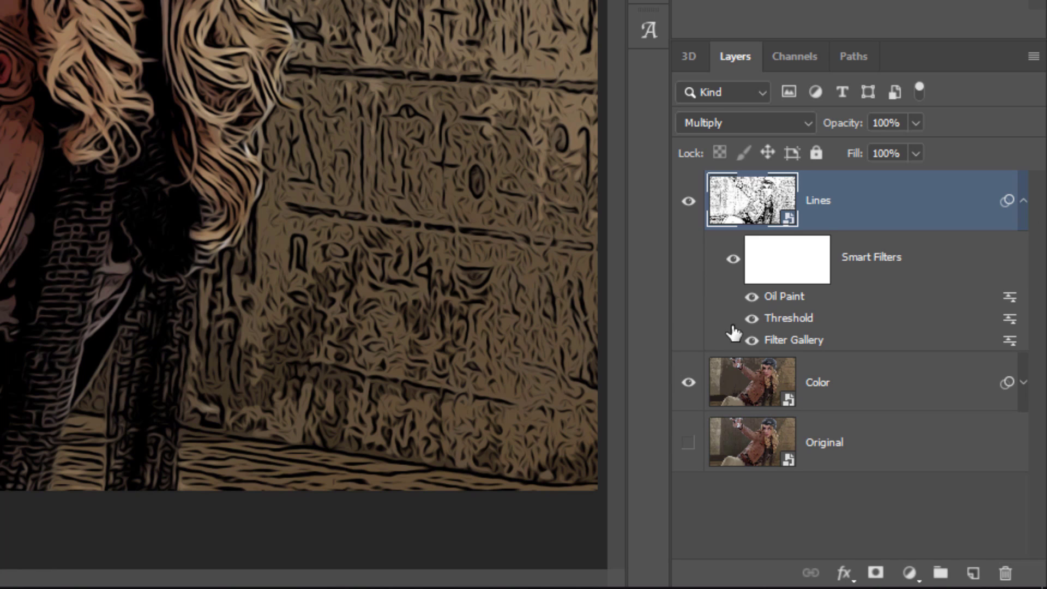
click(1026, 223)
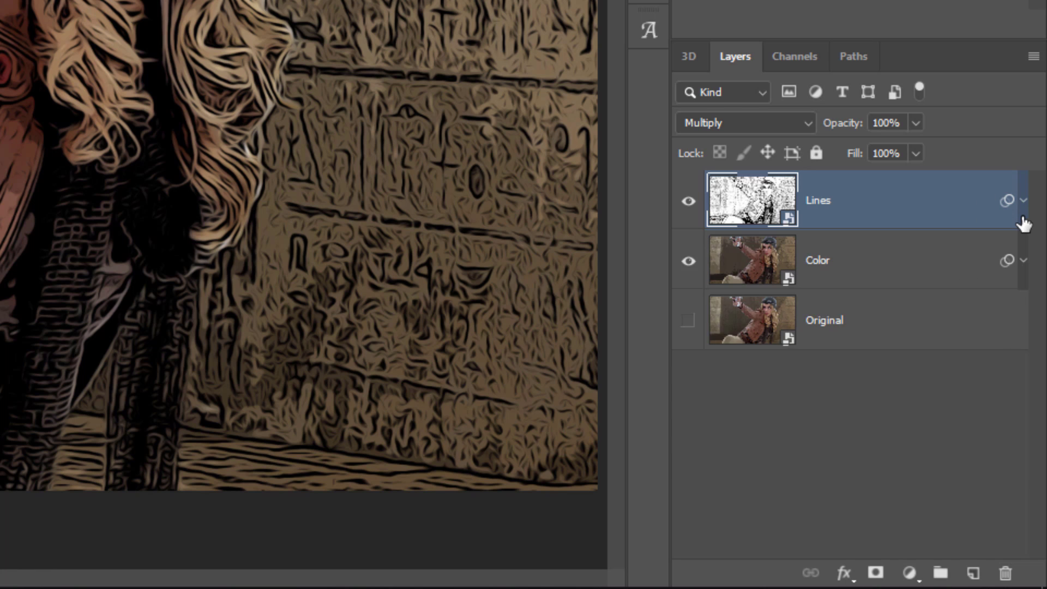
click(1022, 221)
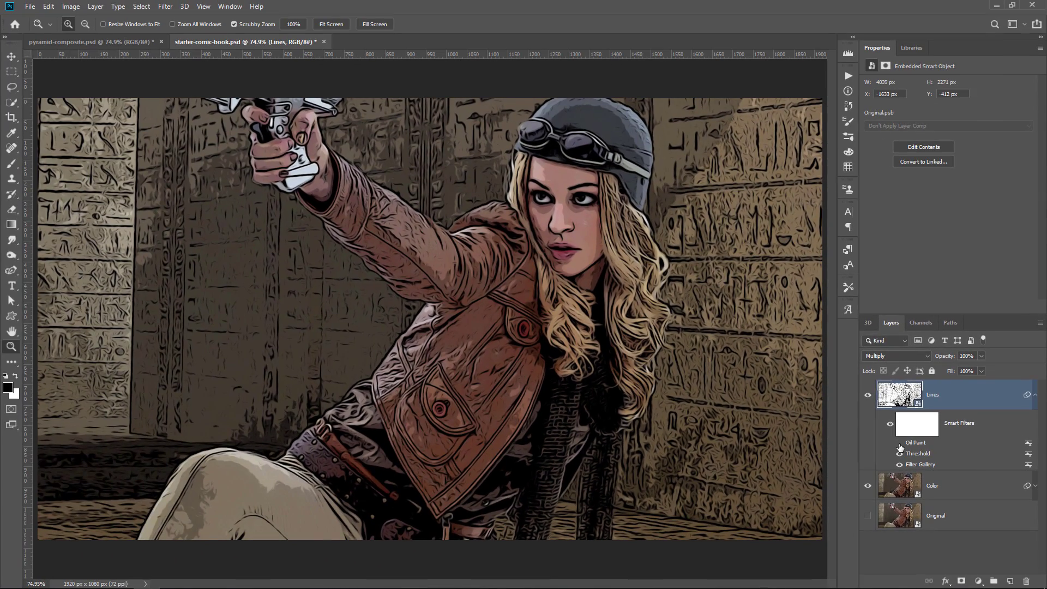
click(899, 453)
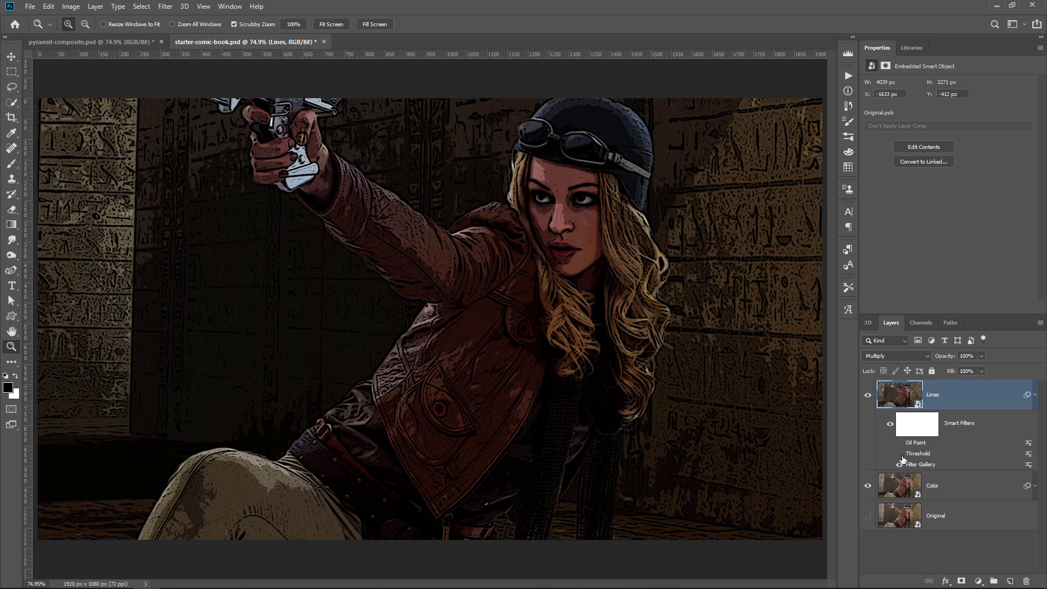
click(900, 453)
click(899, 442)
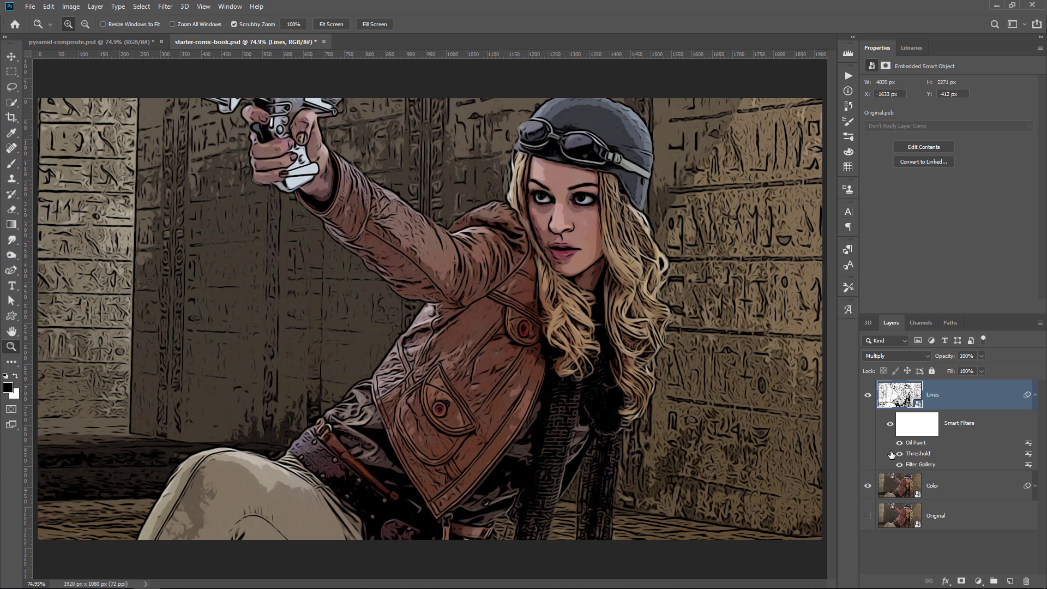
Try Poster Edges on the Lines layer with Edge Thickness 6 and Edge Intensity 7, and undo the change
double_click(926, 465)
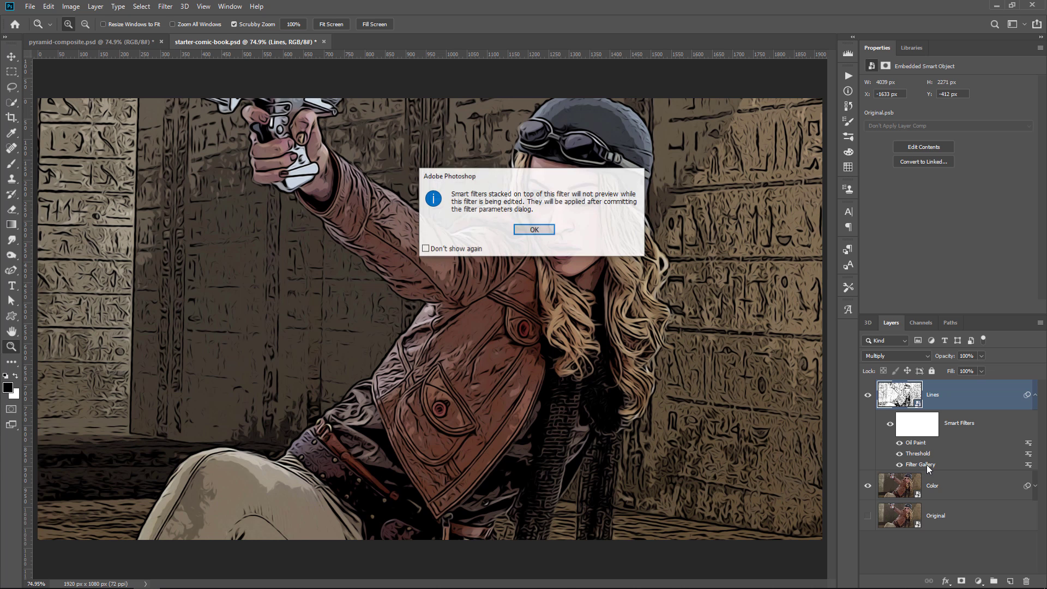
click(548, 229)
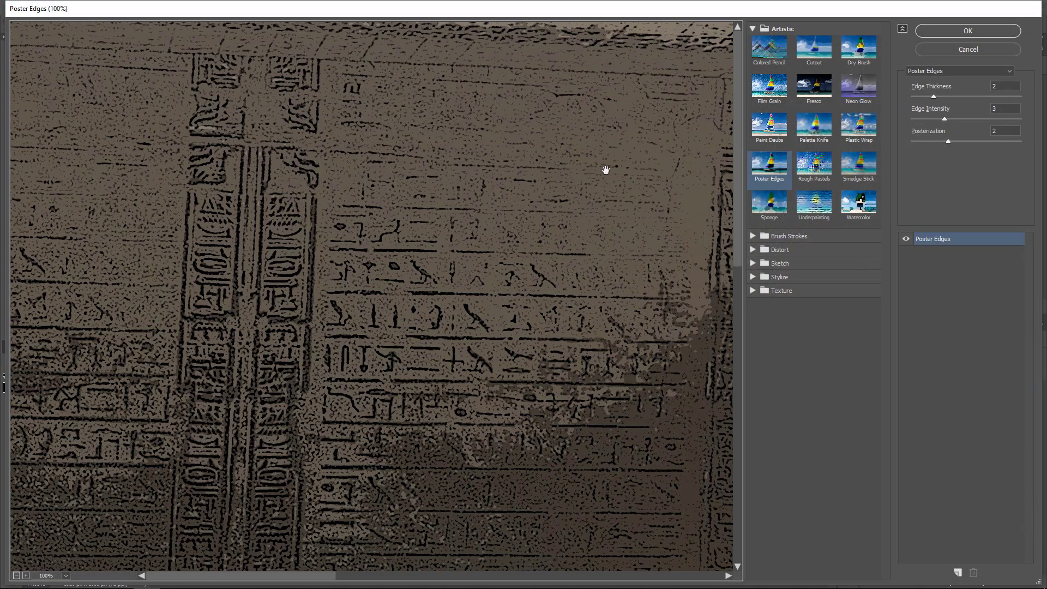
drag(666, 217, 265, 164)
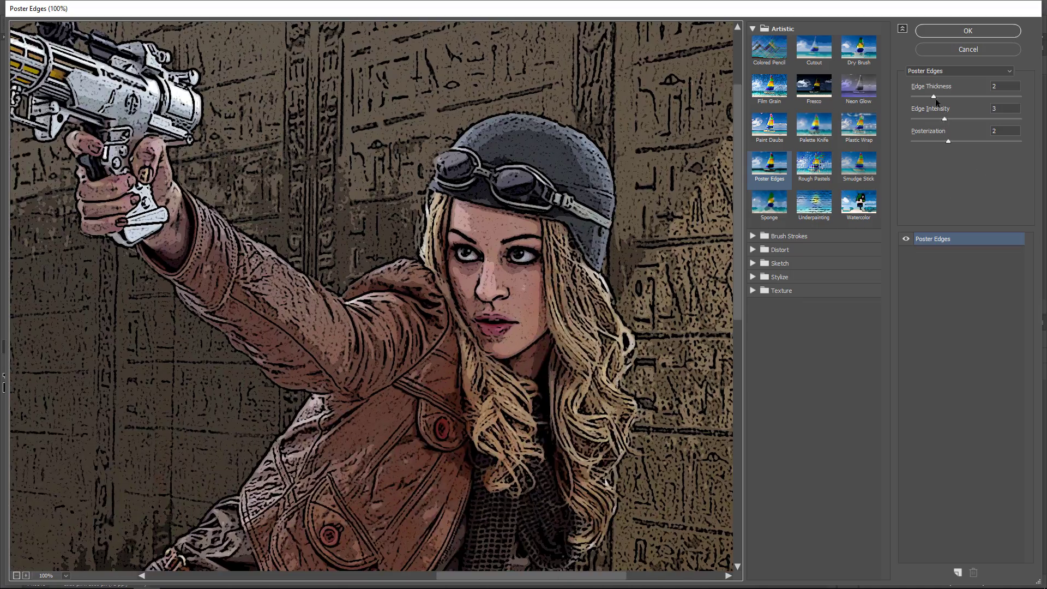
drag(933, 97, 983, 122)
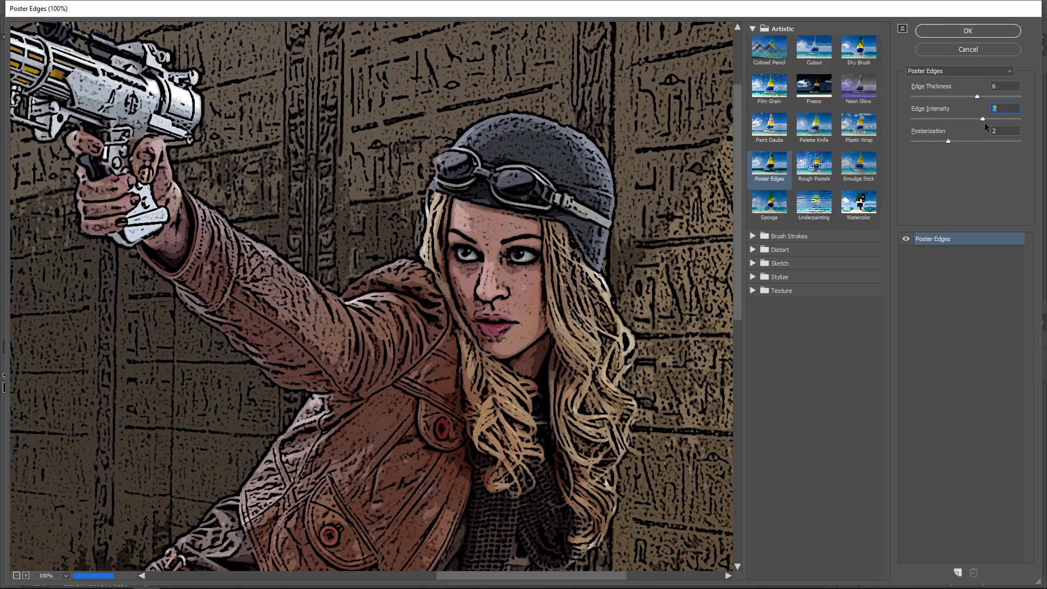
click(969, 30)
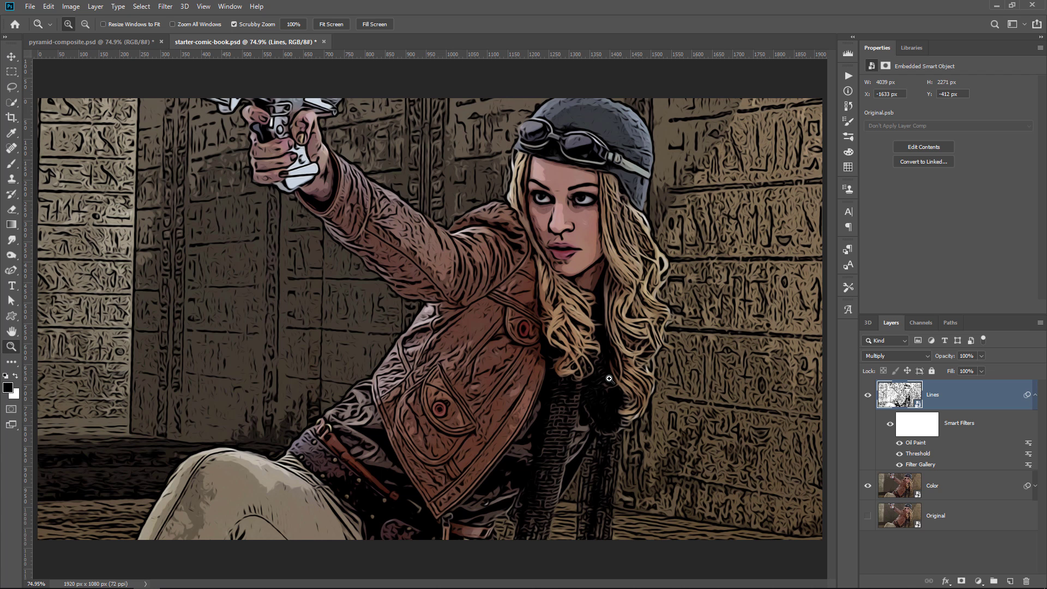
key(ctrl+z)
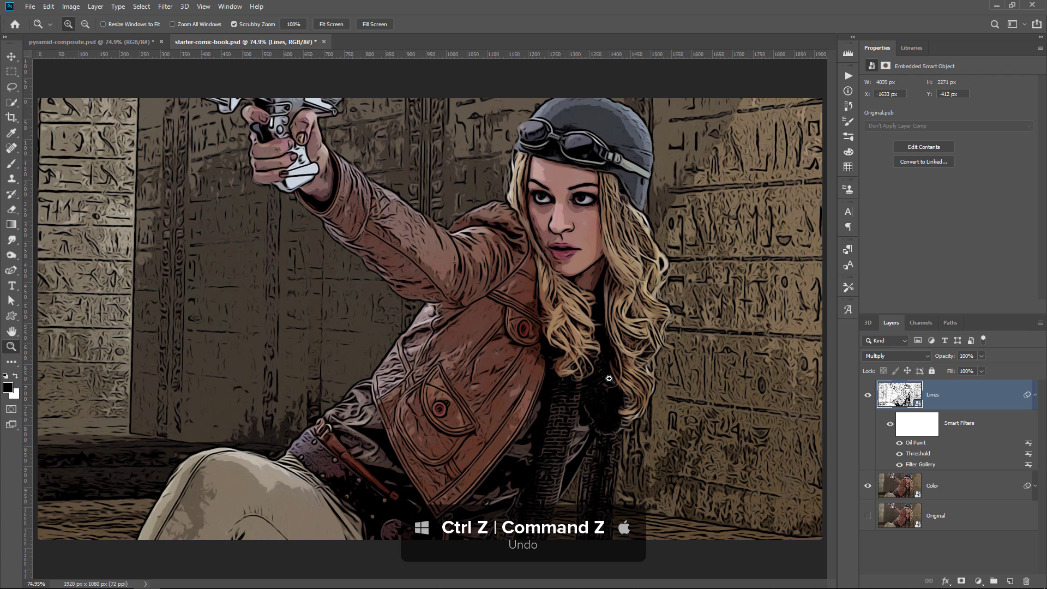
Set the Threshold smart filter on the Lines layer to level 49
double_click(918, 454)
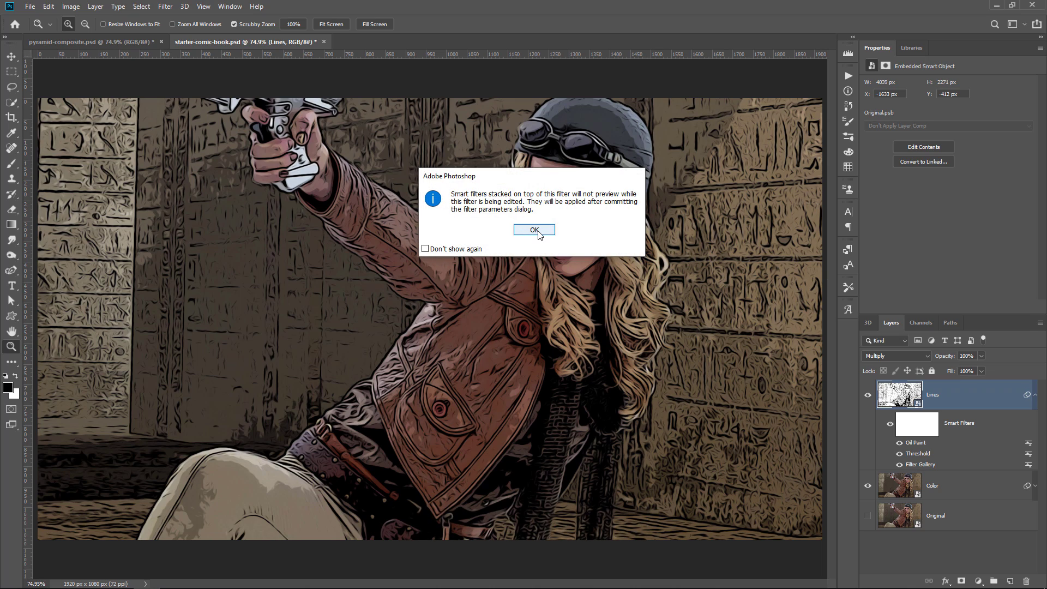
click(535, 232)
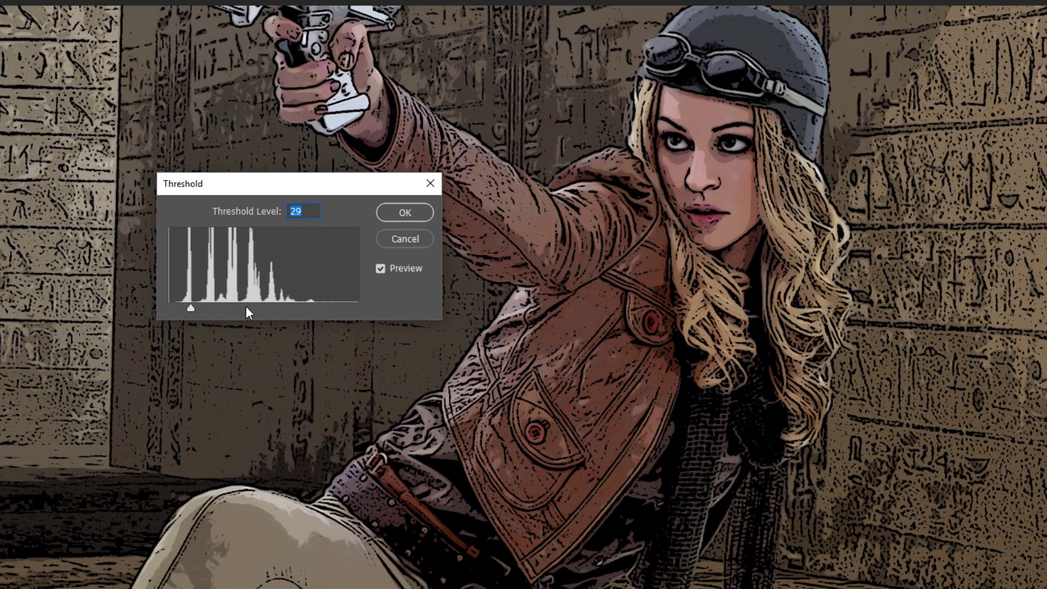
drag(191, 309, 205, 310)
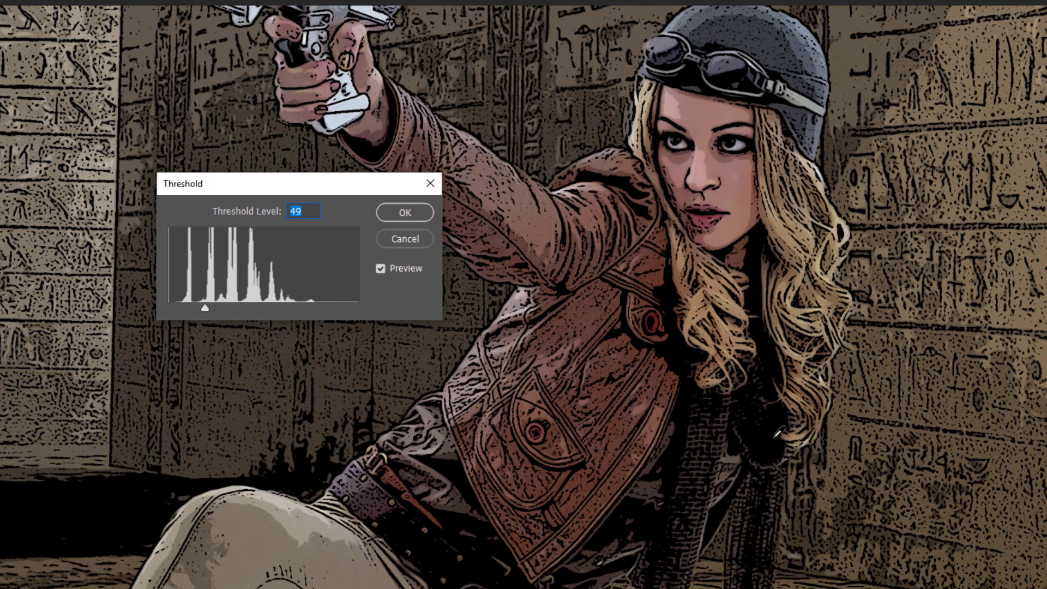
click(415, 215)
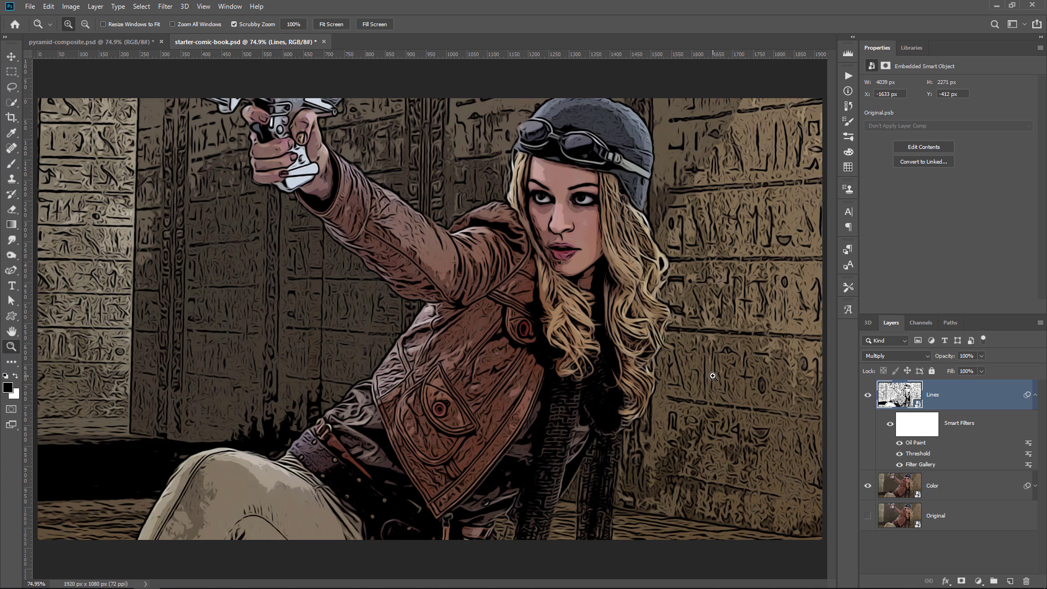
Open the Color layer's smart object contents, return to starter-comic-book.psd and close pyramid-composite.psd
double_click(905, 489)
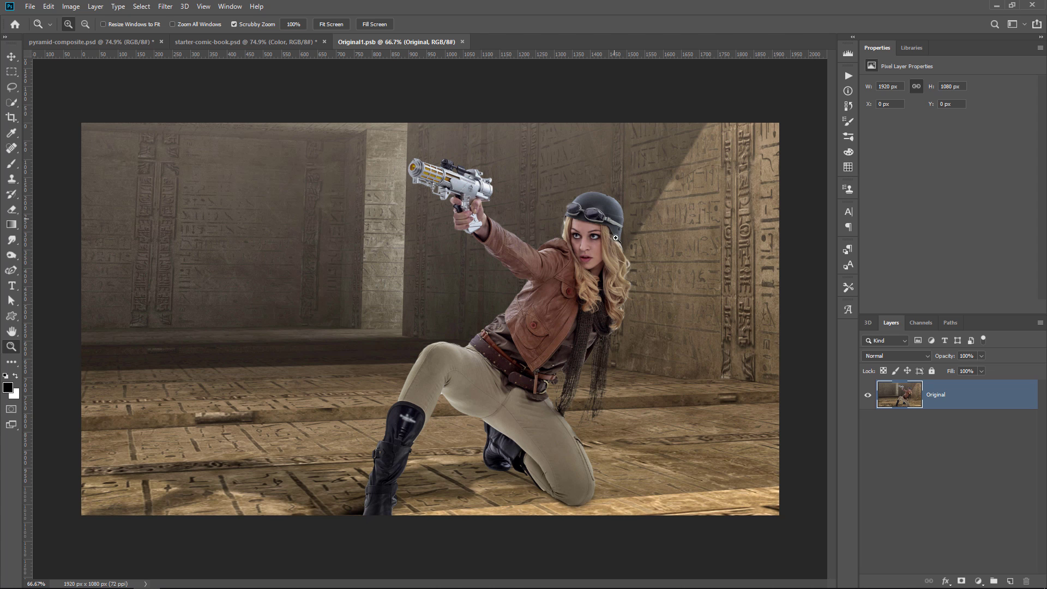
click(283, 43)
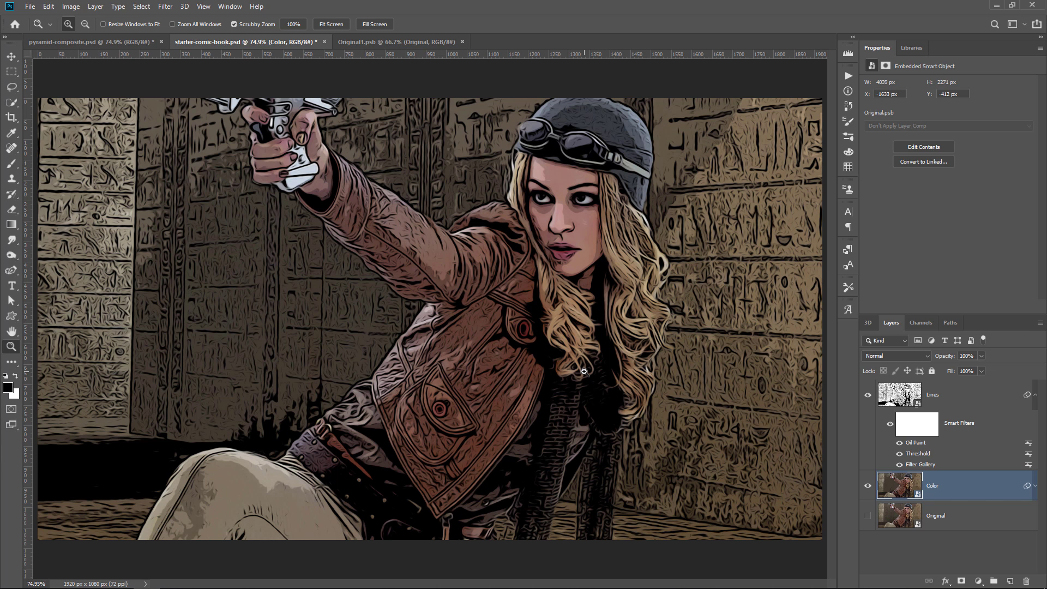
click(161, 42)
click(520, 222)
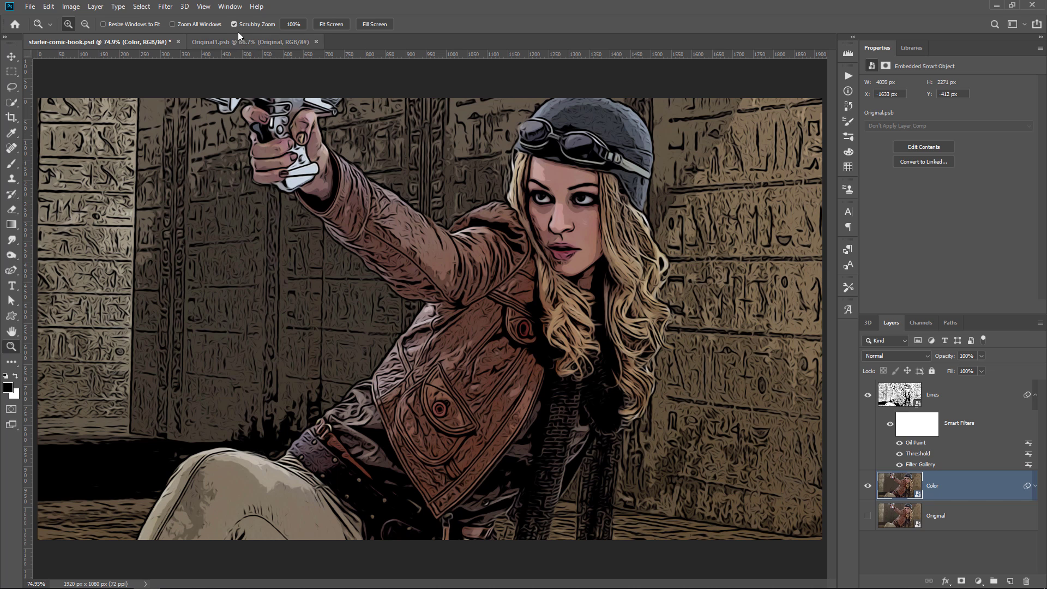
Arrange starter-comic-book.psd and the smart object document side by side in a 2-up Vertical layout
click(232, 7)
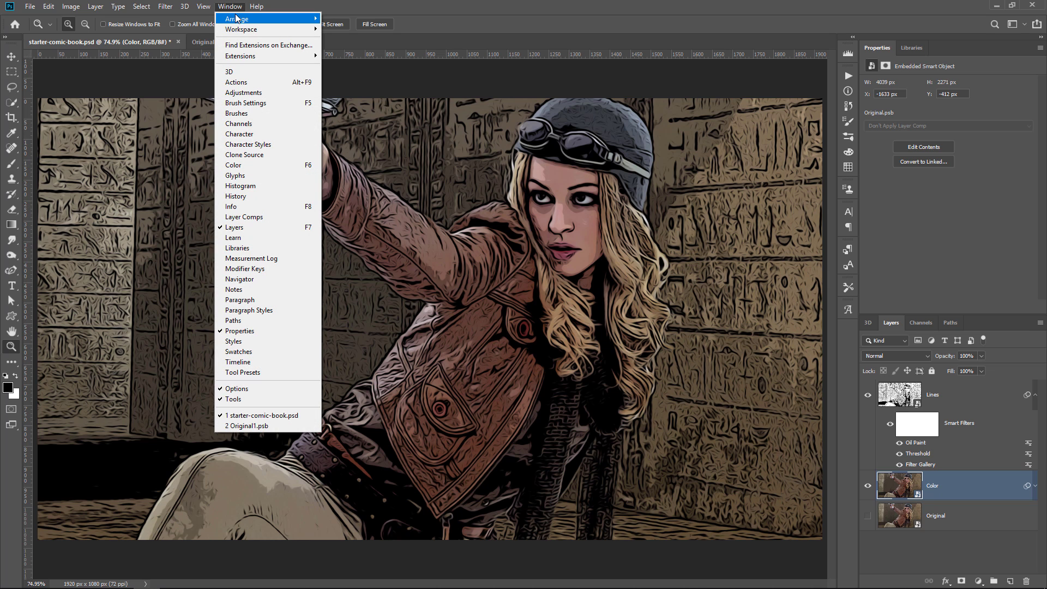
mouse_move(238, 19)
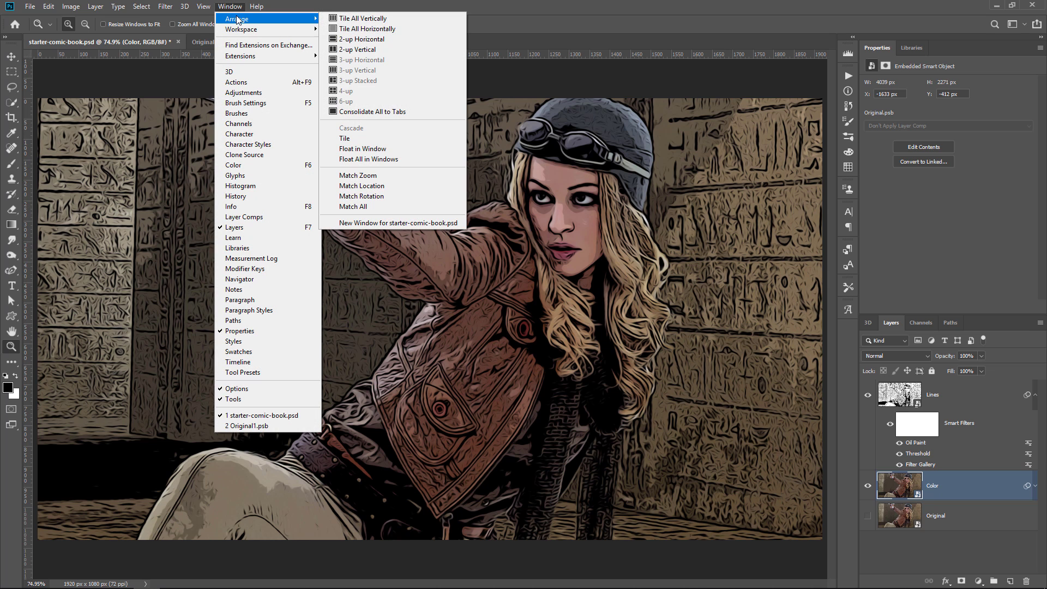
click(371, 52)
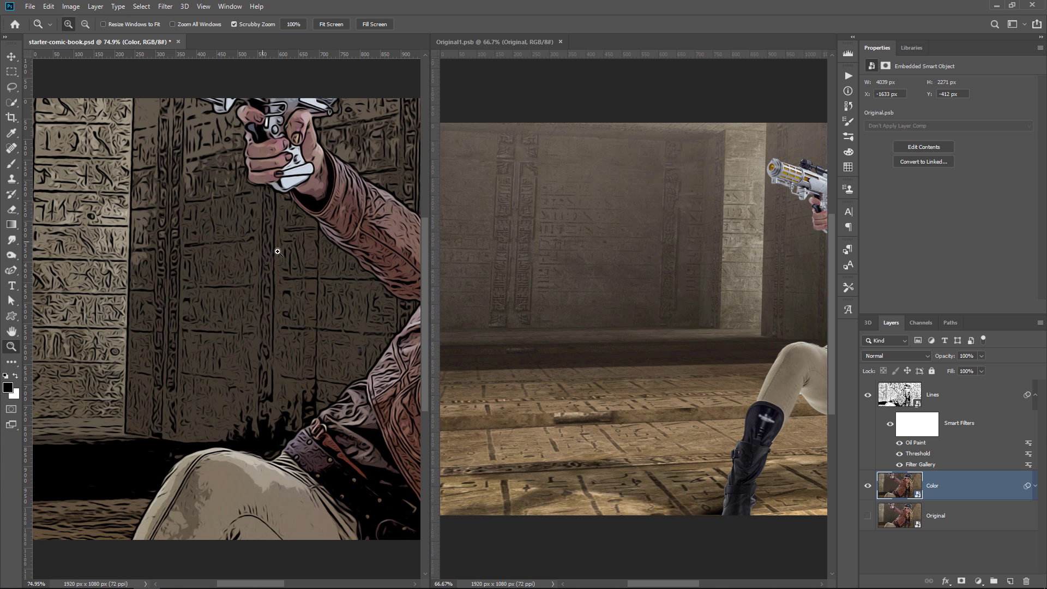
Use the Quick Selection tool in Original1.psb to select the woman's long hair between her face and the stone wall
drag(335, 288, 311, 193)
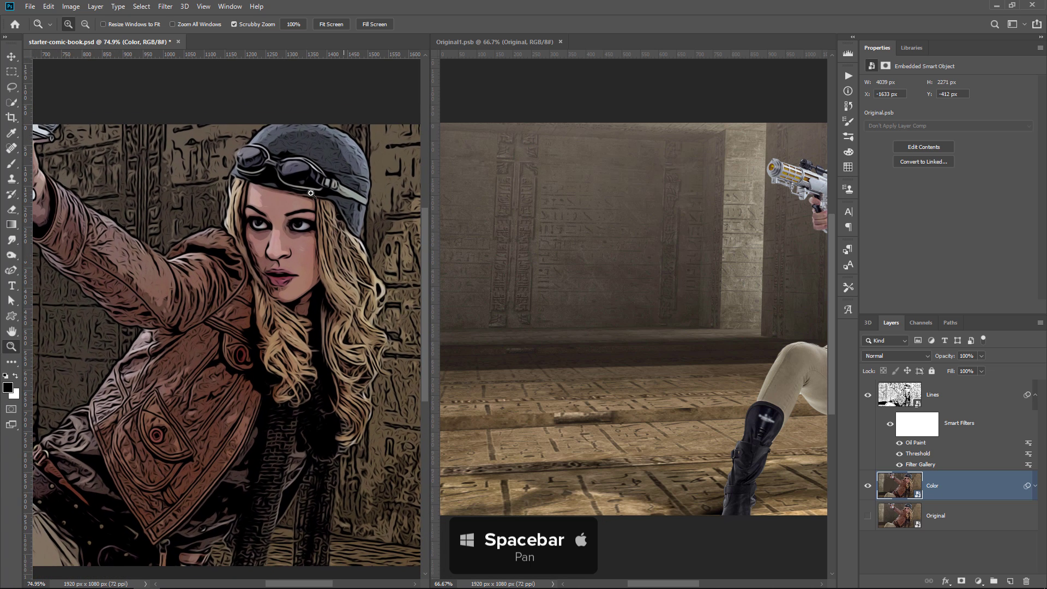
click(742, 304)
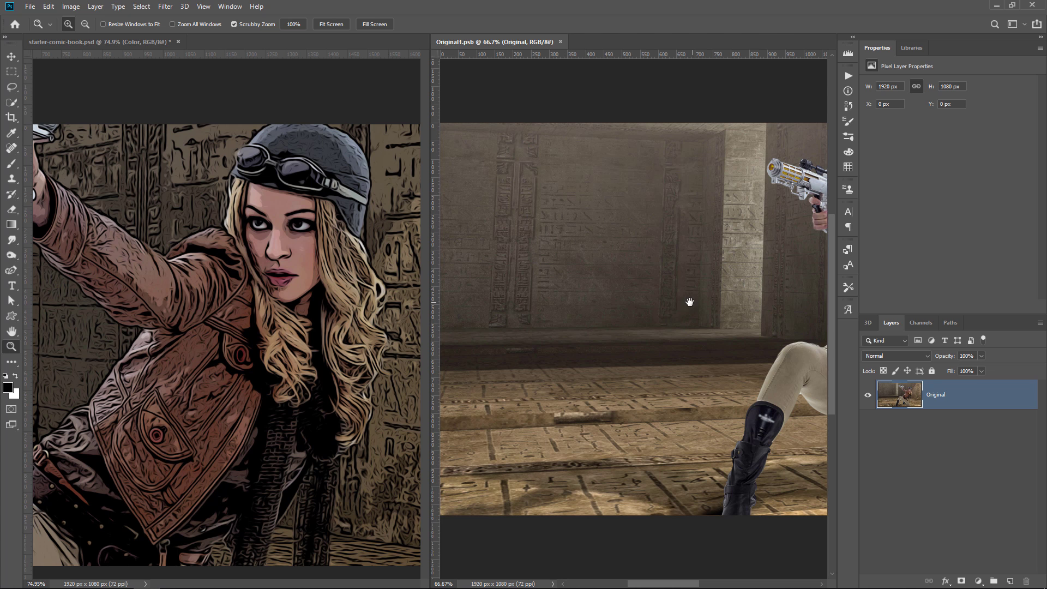
drag(690, 302, 603, 311)
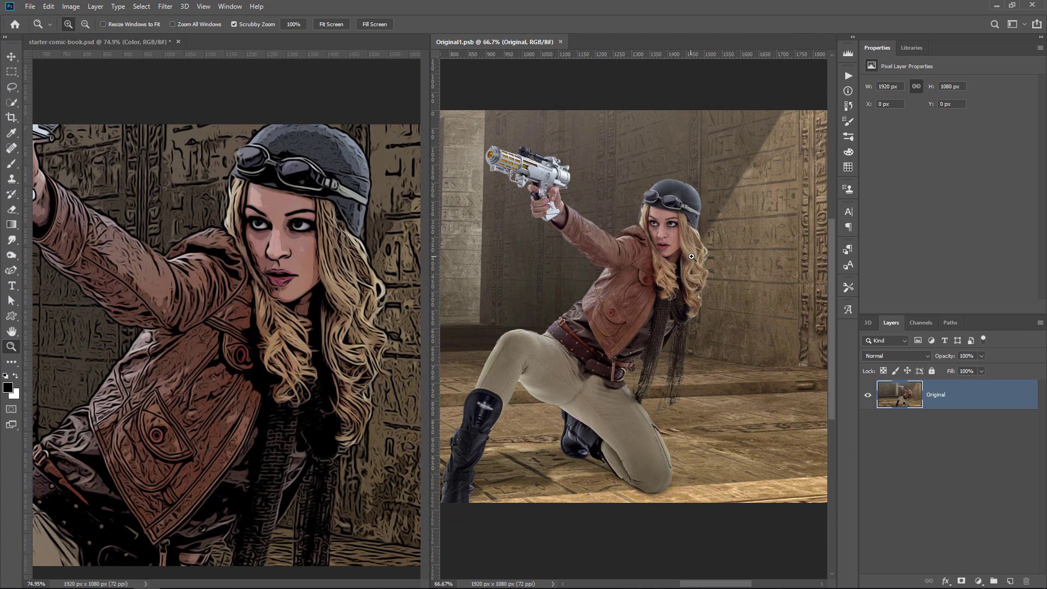
click(701, 256)
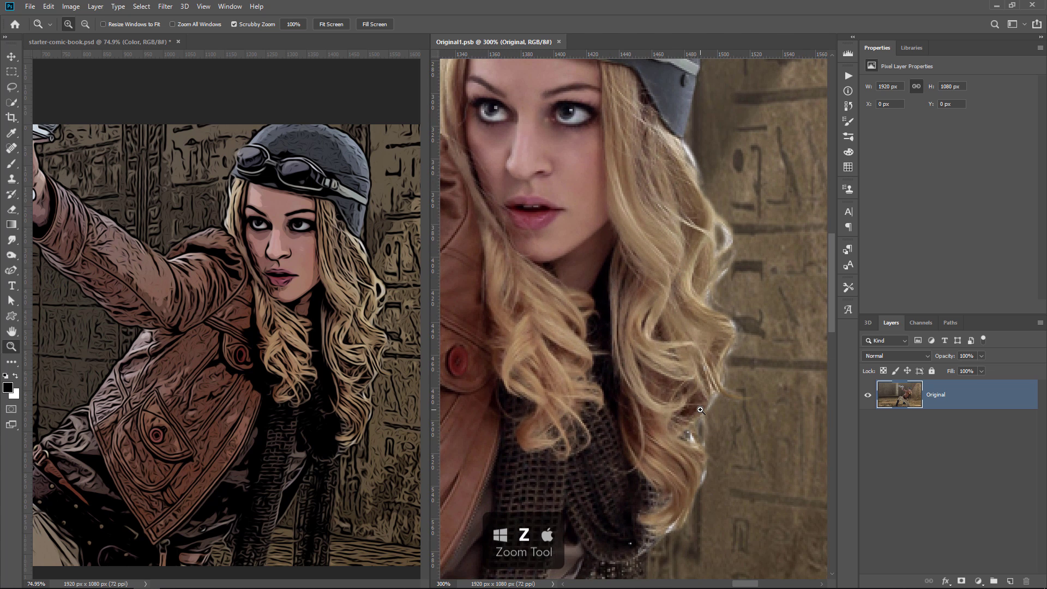
click(12, 102)
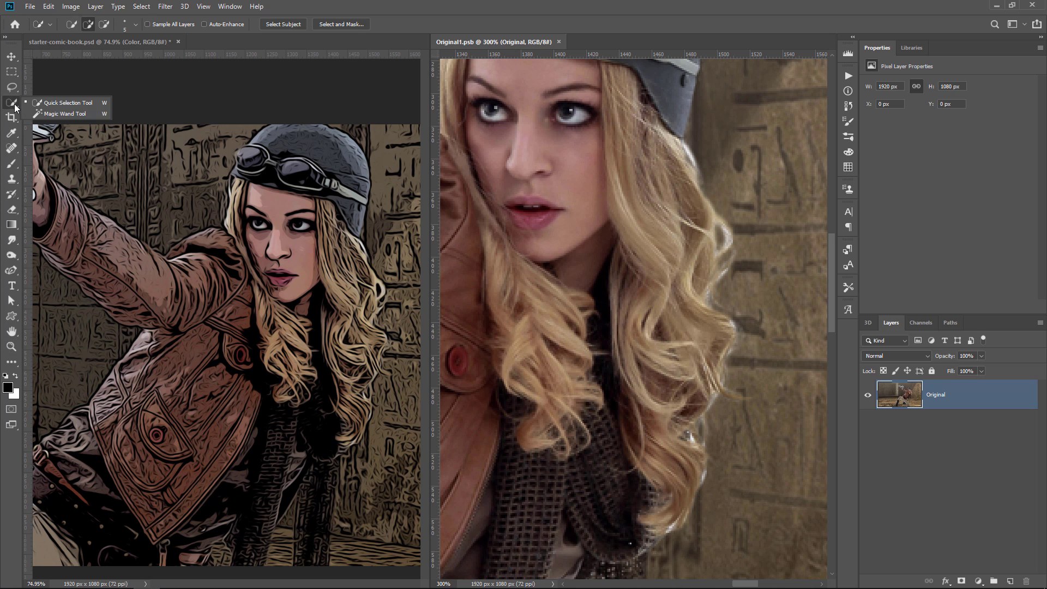
mouse_move(620, 102)
mouse_down()
mouse_move(667, 141)
mouse_move(655, 218)
mouse_move(625, 89)
mouse_move(651, 119)
mouse_move(630, 78)
mouse_move(675, 498)
mouse_move(679, 463)
mouse_move(636, 420)
mouse_move(635, 352)
mouse_up()
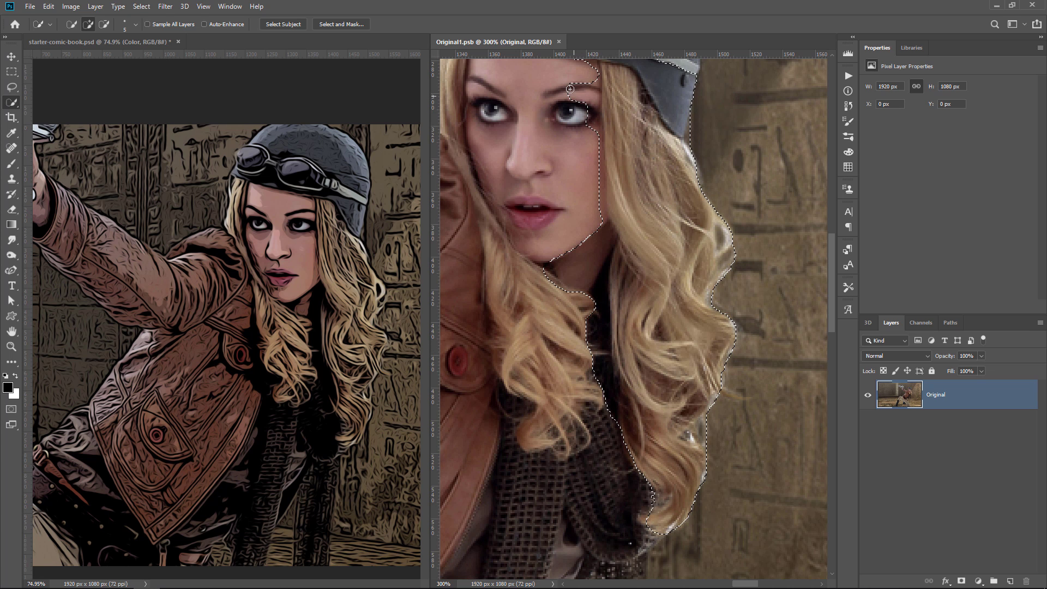
Subtract the face, neck and helmet areas from the selection so that it follows only the hair
key(alt)
mouse_move(582, 97)
mouse_down()
mouse_move(582, 60)
mouse_move(594, 66)
mouse_move(599, 401)
mouse_move(550, 278)
mouse_move(568, 342)
mouse_up()
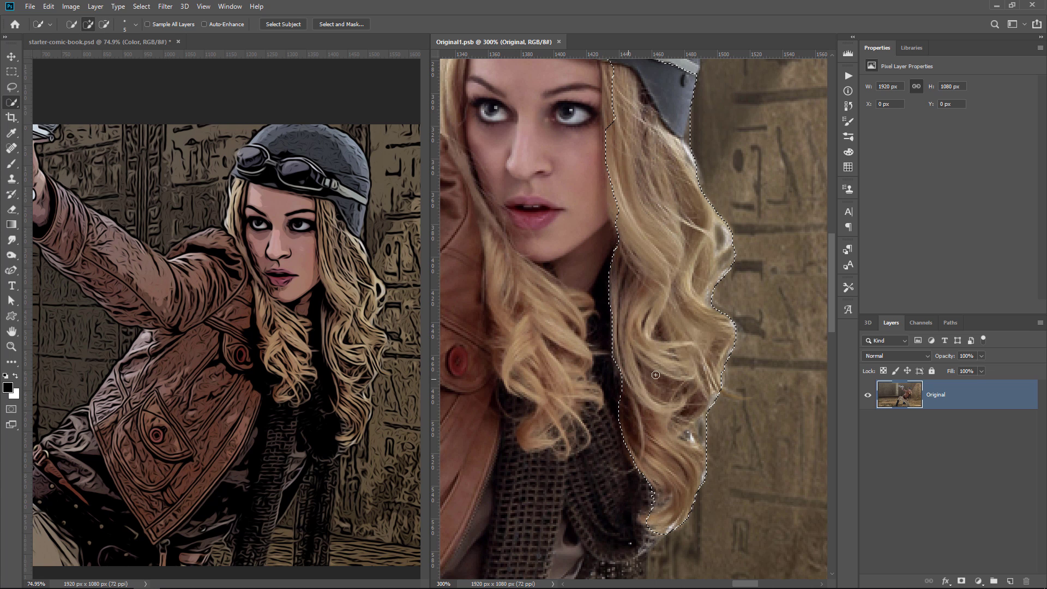
scroll(626, 177, up, 3)
key(alt)
mouse_move(626, 177)
mouse_down()
mouse_move(586, 164)
mouse_move(653, 191)
mouse_move(673, 230)
mouse_move(680, 195)
mouse_move(614, 162)
mouse_move(607, 197)
mouse_move(598, 192)
mouse_move(608, 236)
mouse_move(605, 199)
mouse_up()
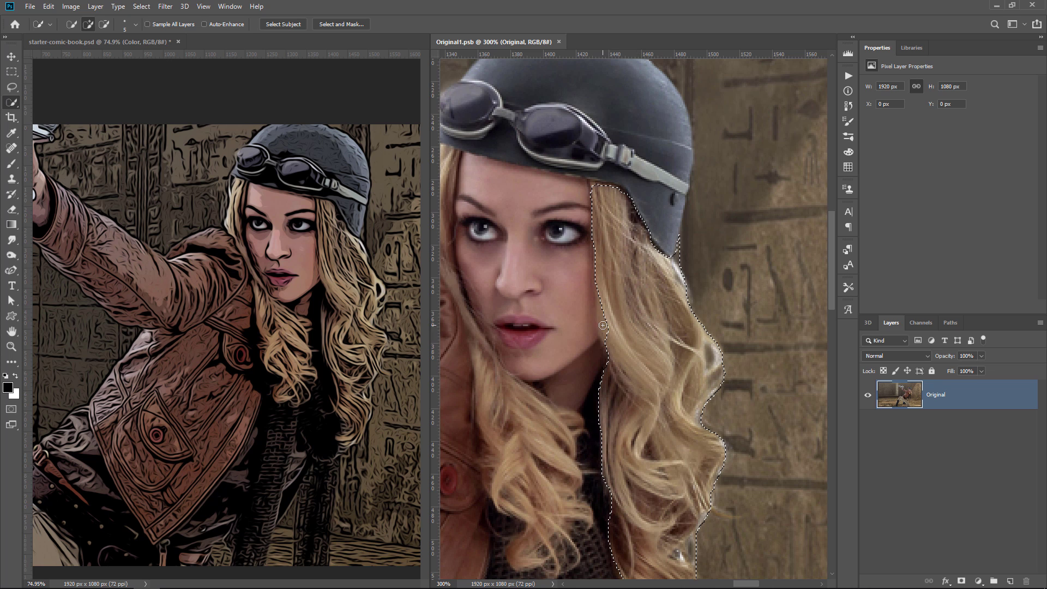
Add a Levels adjustment limited to the selected hair with input levels 55, 0.63 and 178, and save Original1.psb
drag(642, 360, 602, 256)
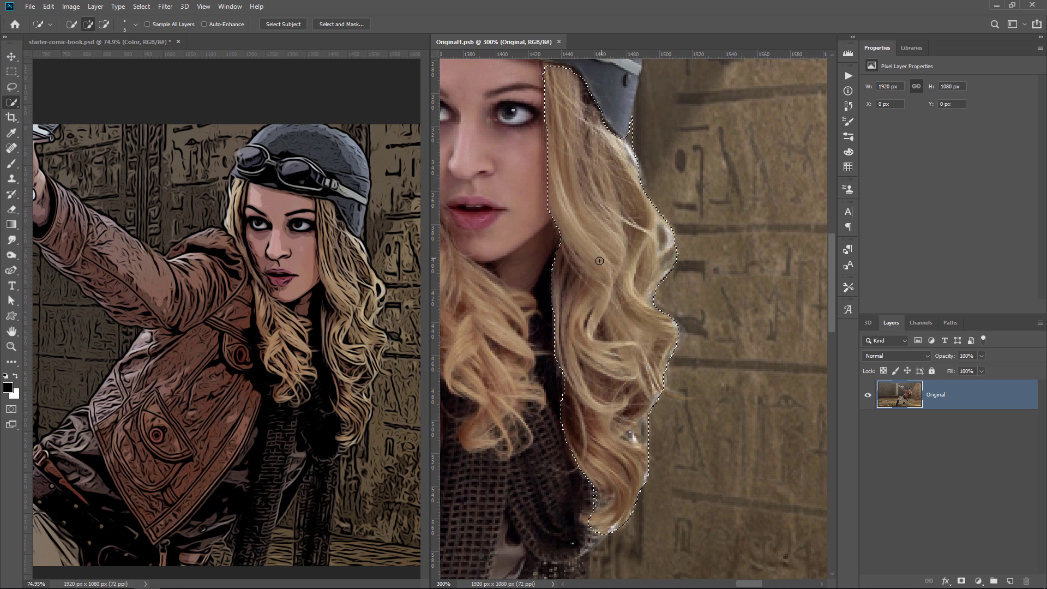
click(977, 581)
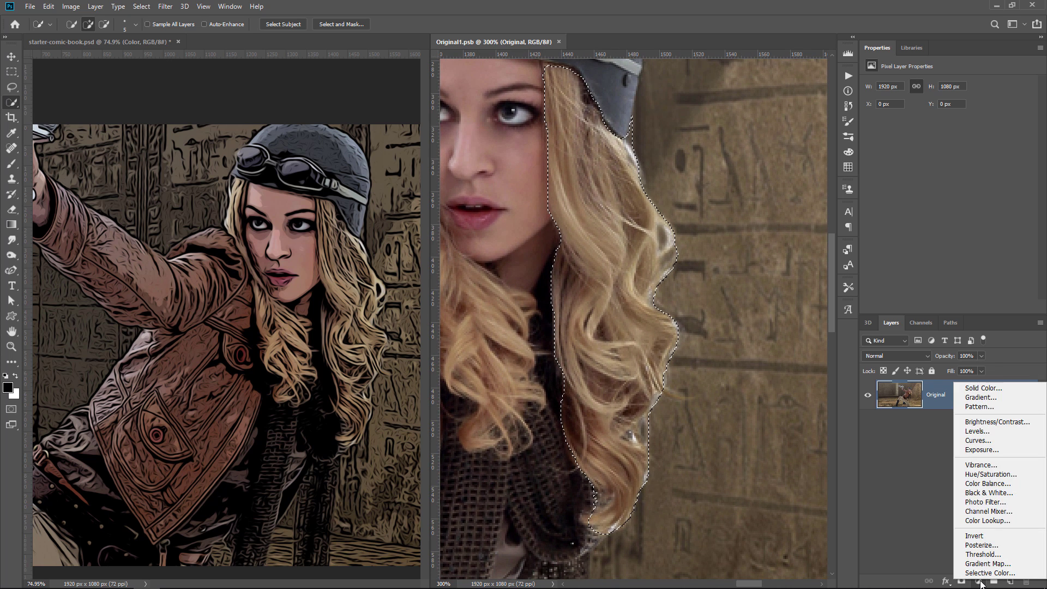
click(976, 431)
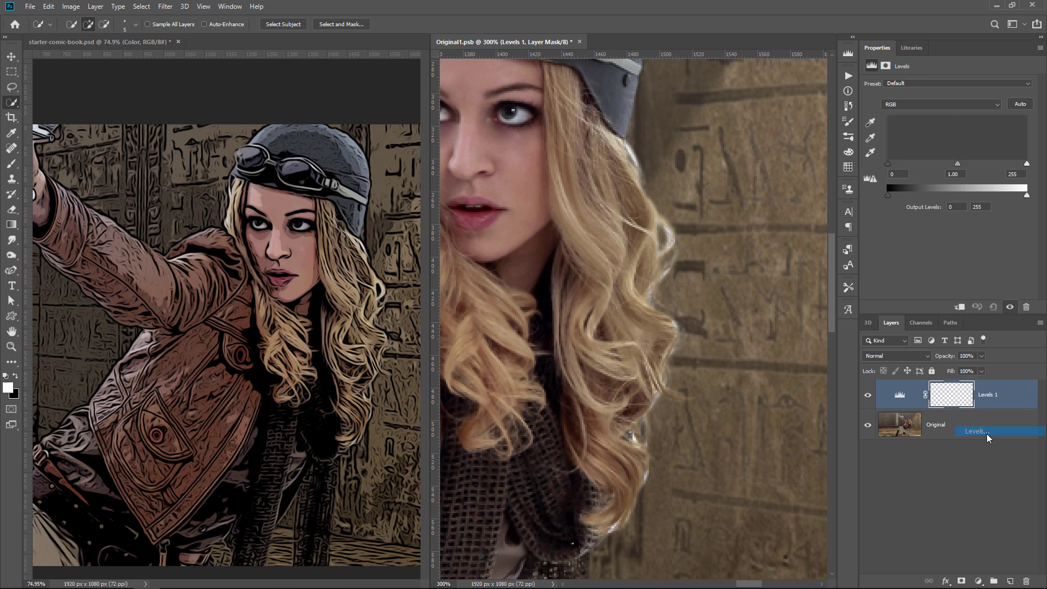
drag(889, 162, 918, 164)
drag(1027, 163, 962, 162)
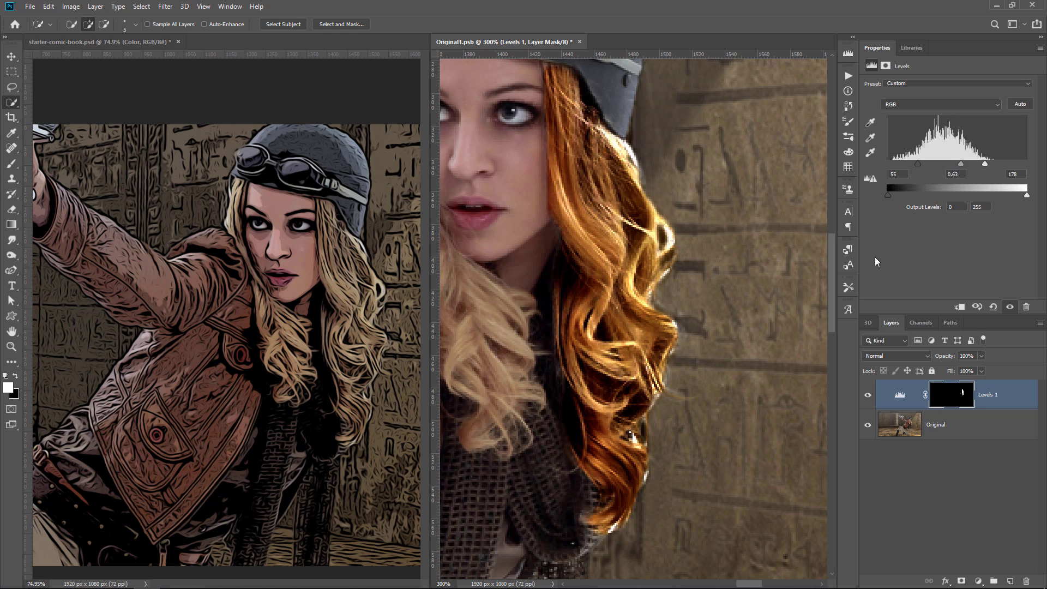
key(ctrl+s)
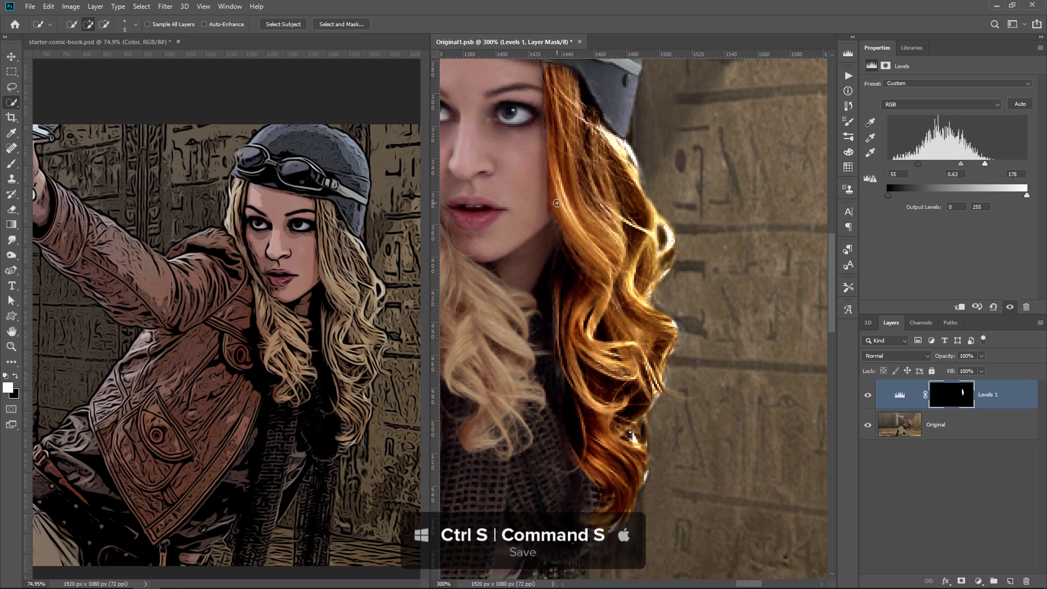
key(ctrl+s)
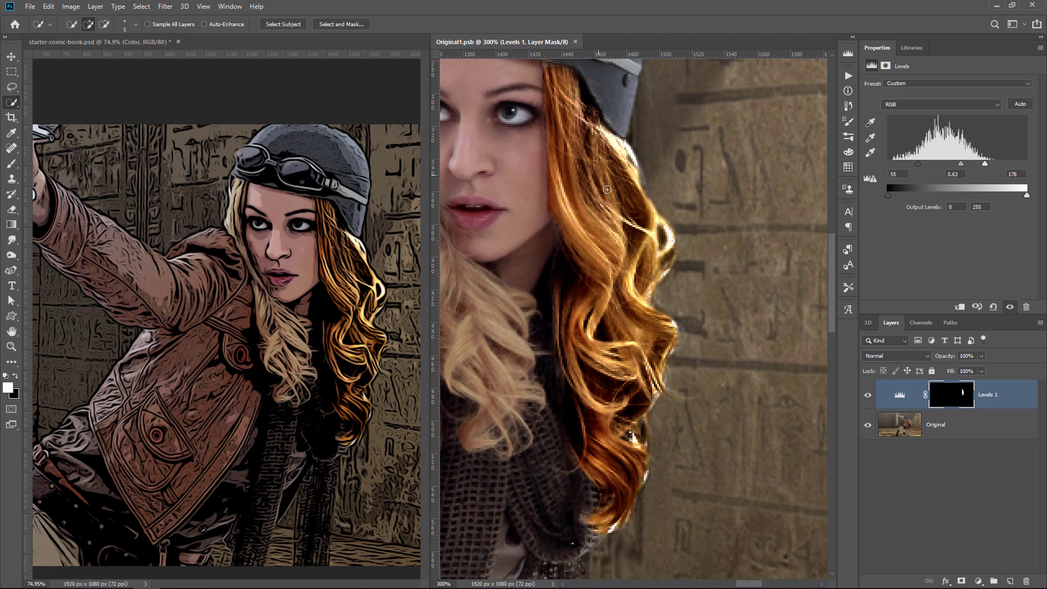
Change the hair's Levels adjustment to the Luminosity blend mode and save the smart object document
click(887, 358)
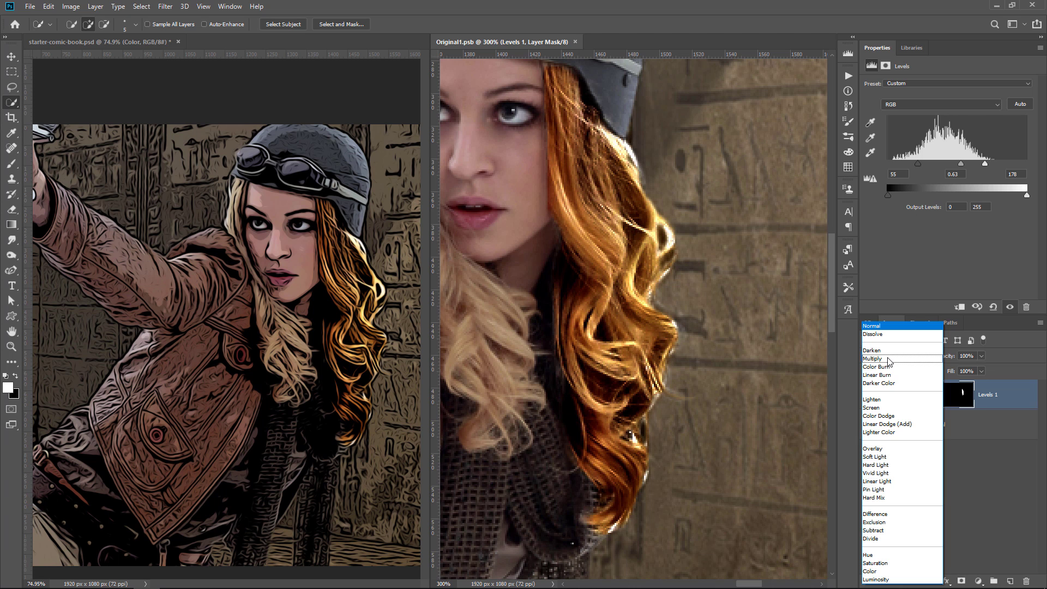
click(884, 579)
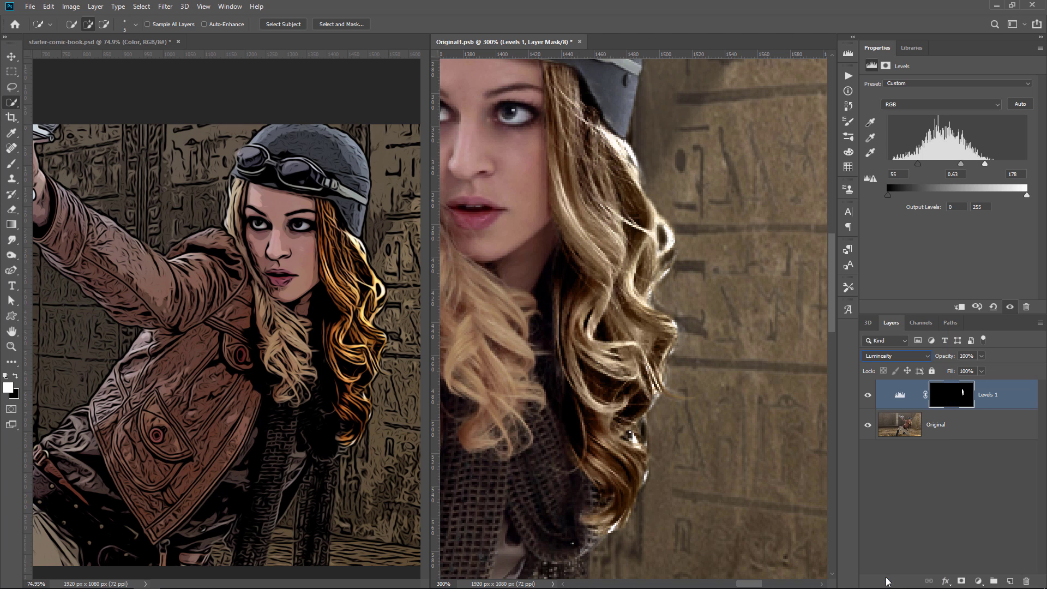
click(867, 396)
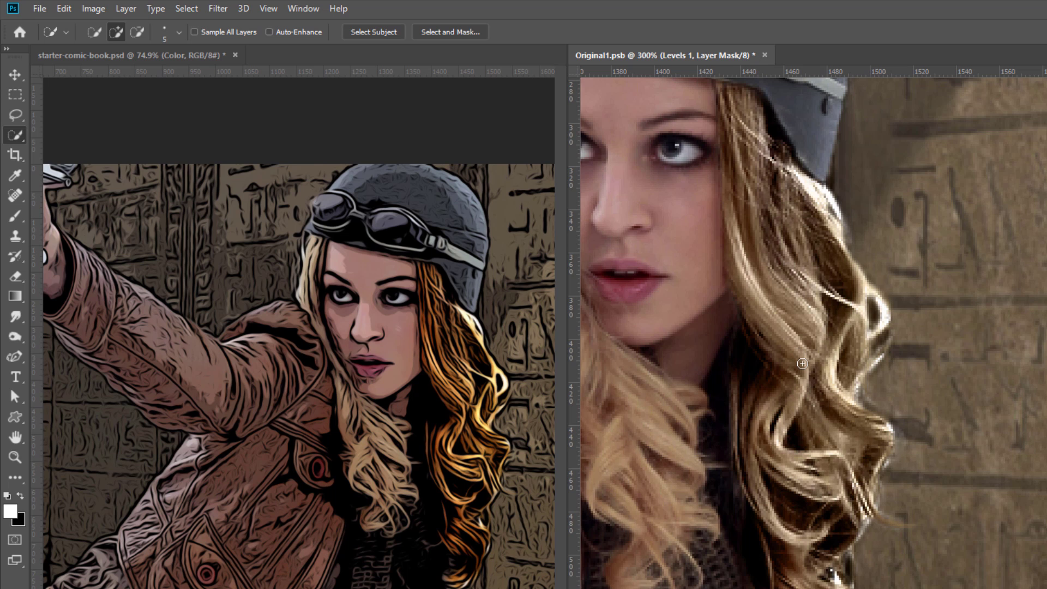
key(ctrl+s)
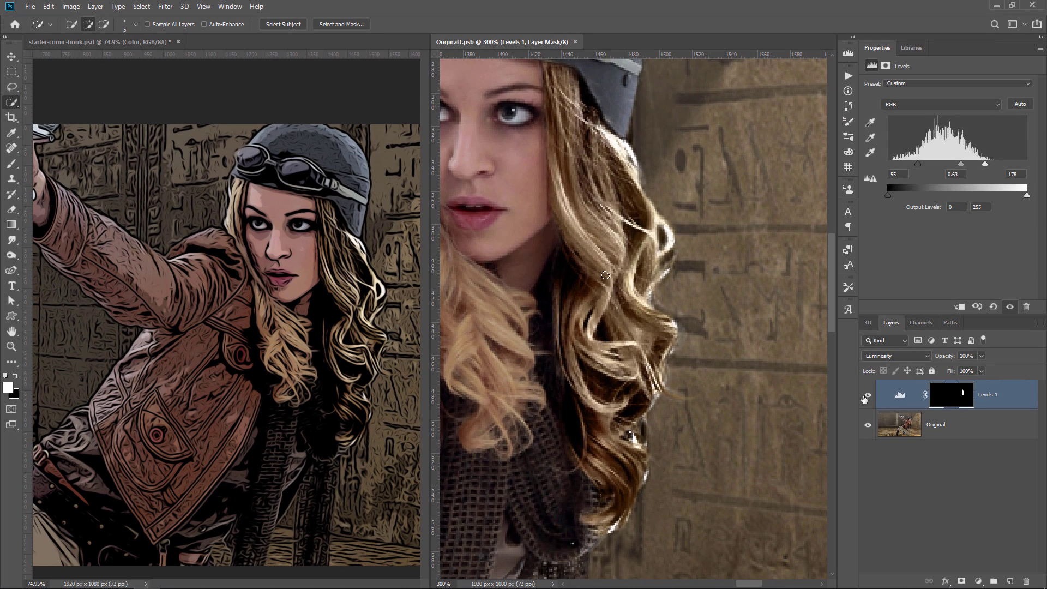
Compare the comic effect without and with the hair's Levels adjustment by hiding and restoring it, saving each time
click(867, 395)
key(ctrl+s)
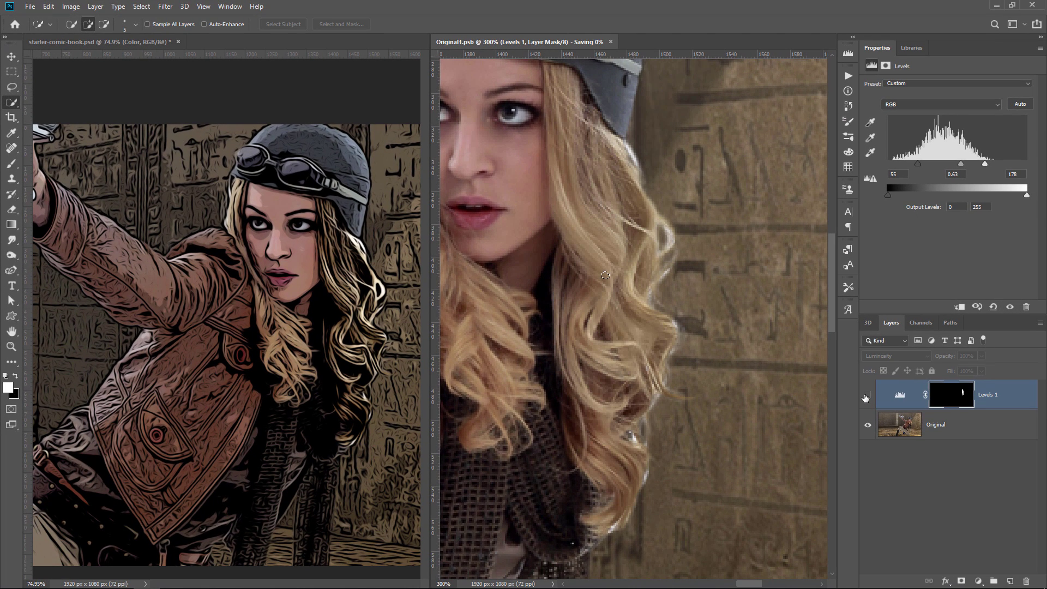
click(866, 397)
key(ctrl+s)
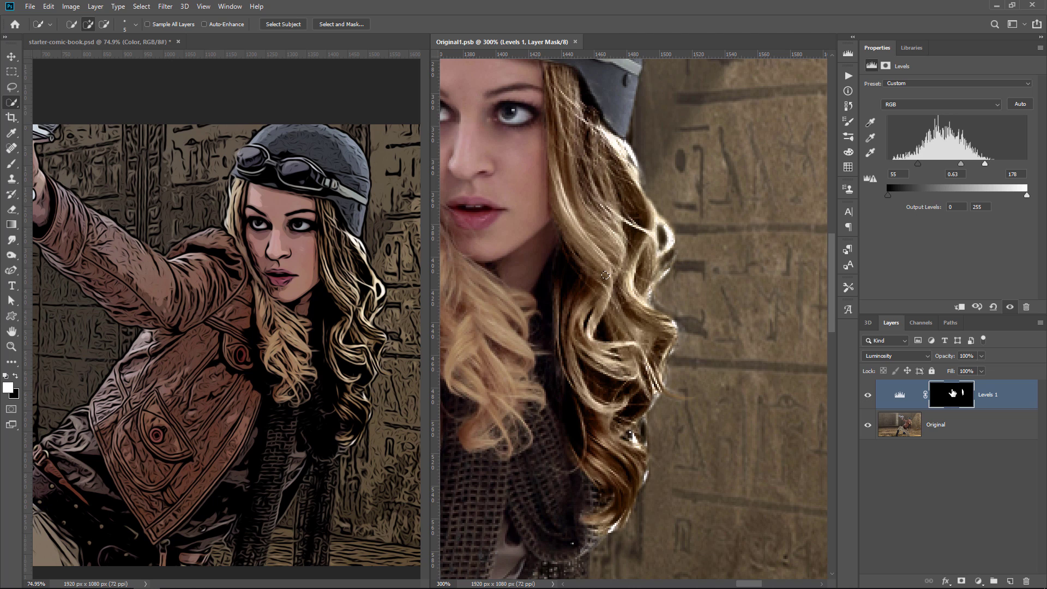
Reduce the opacity of the Levels 1 layer to 83% and save Original1.psb
drag(943, 359, 933, 361)
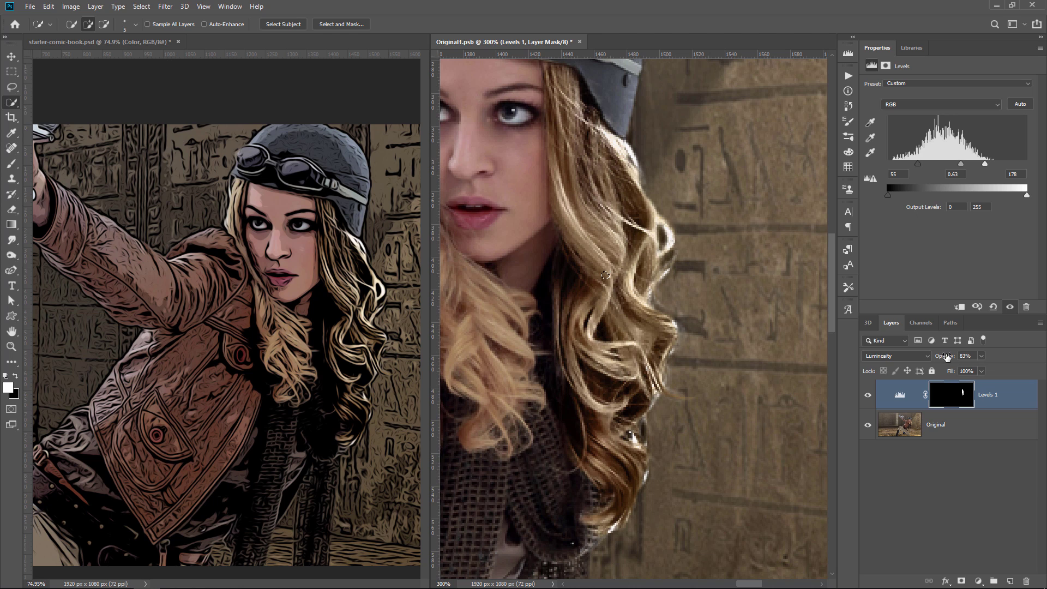
key(ctrl+s)
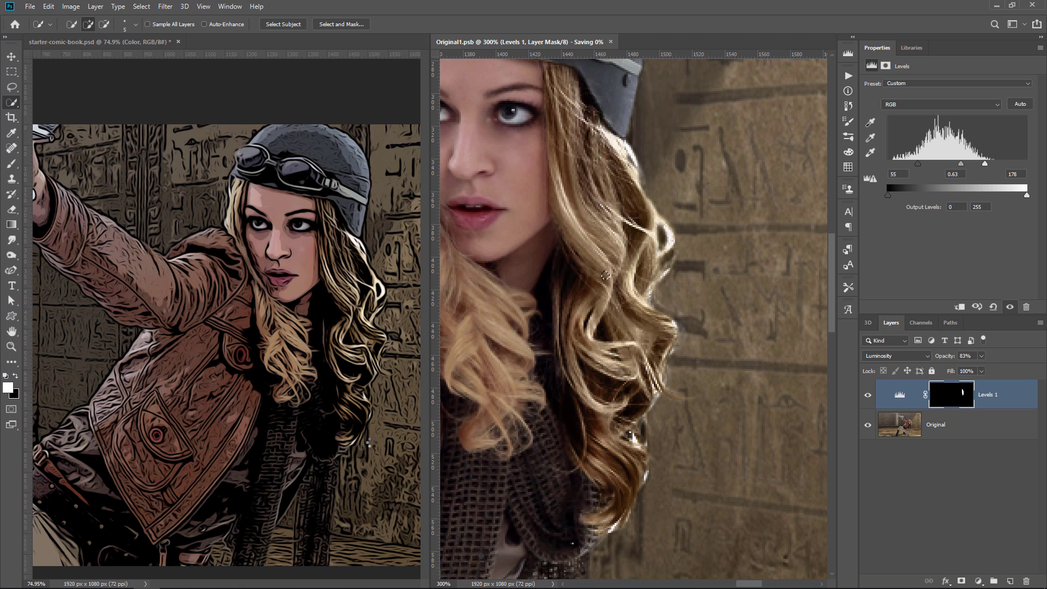
Paint white on the Levels mask over the hair locks beside the jacket with a size 30 brush, then save and close Original1.psb
click(12, 165)
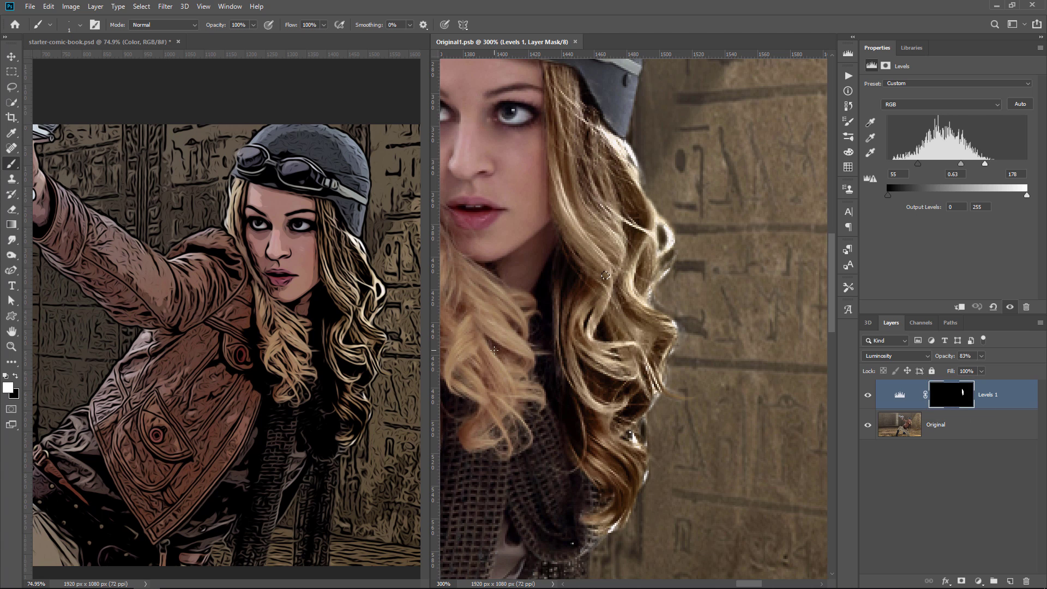
drag(605, 276, 699, 288)
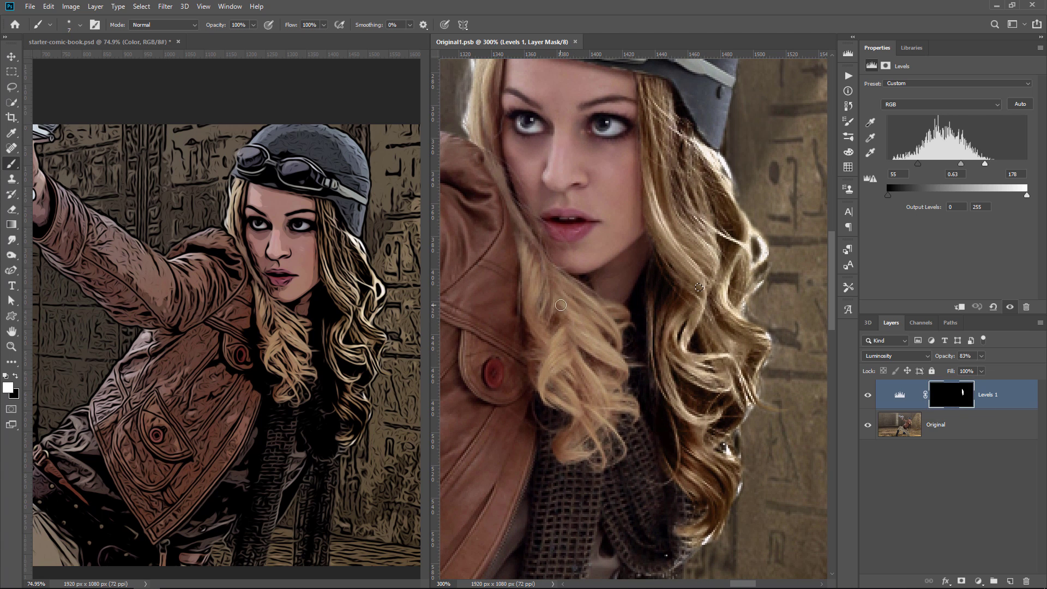
key(bracketright)
key(bracketright)
key(bracketright)
key(bracketright)
key(bracketright)
key(bracketright)
key(bracketright)
mouse_move(561, 305)
mouse_down()
mouse_move(602, 362)
mouse_move(549, 360)
mouse_move(584, 397)
mouse_move(588, 439)
mouse_up()
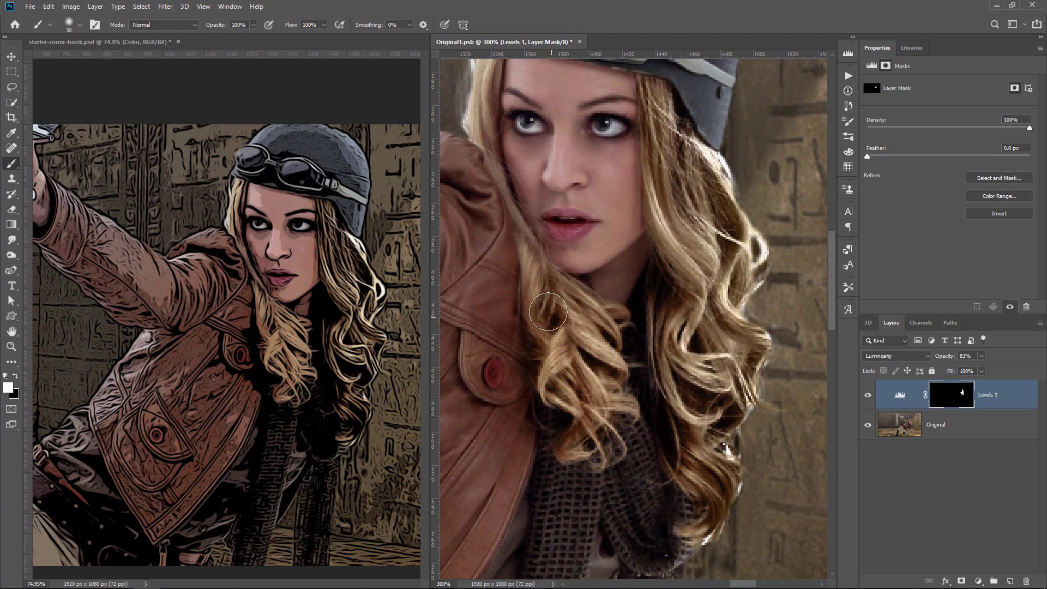
key(ctrl+s)
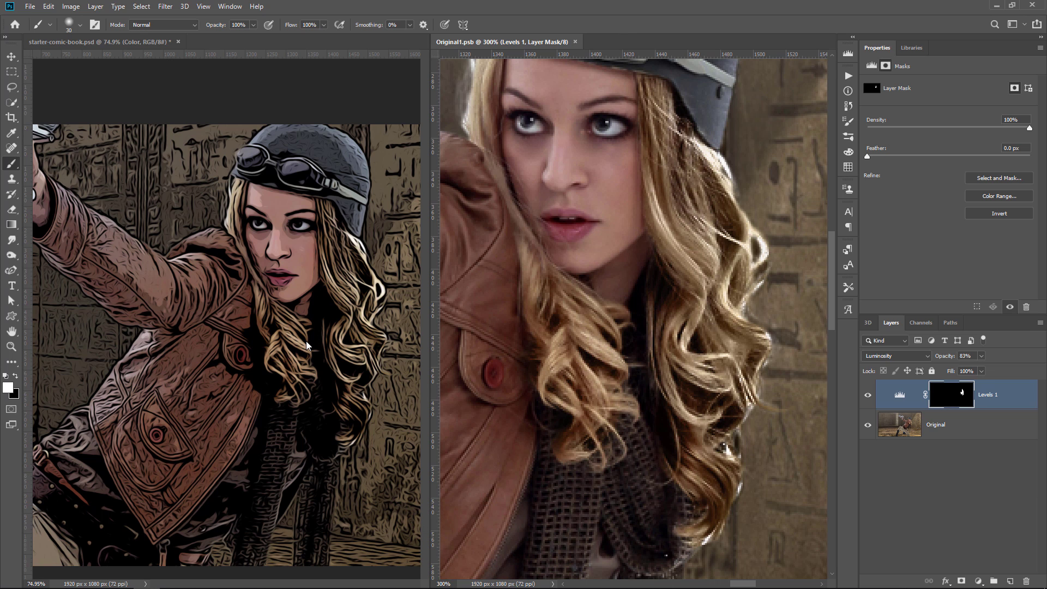
click(577, 43)
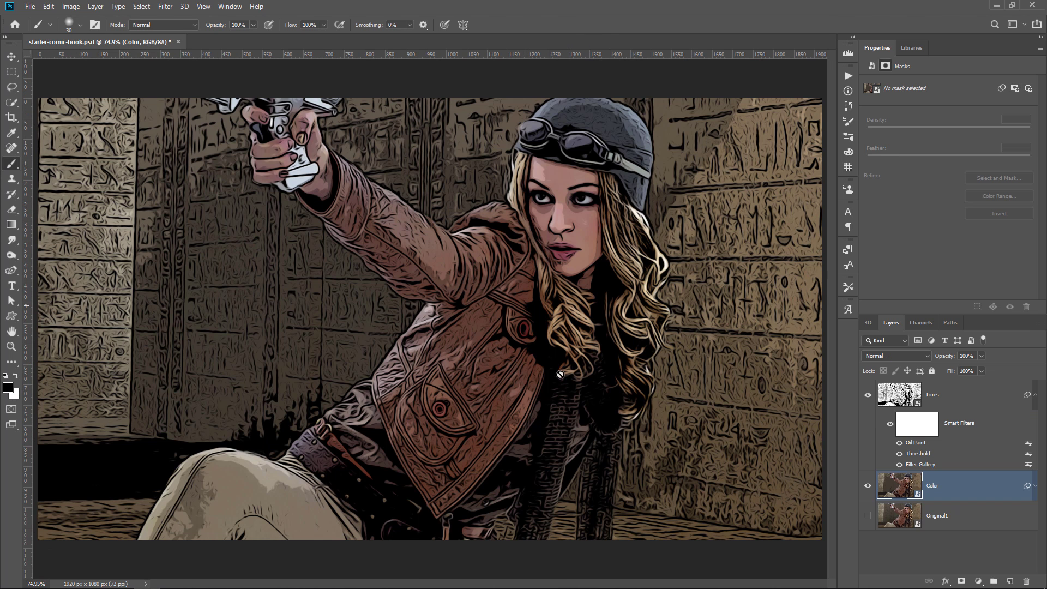
Collapse the Lines layer's smart filters and add a Levels adjustment above it with input levels 10, 0.95 and 224
click(1035, 397)
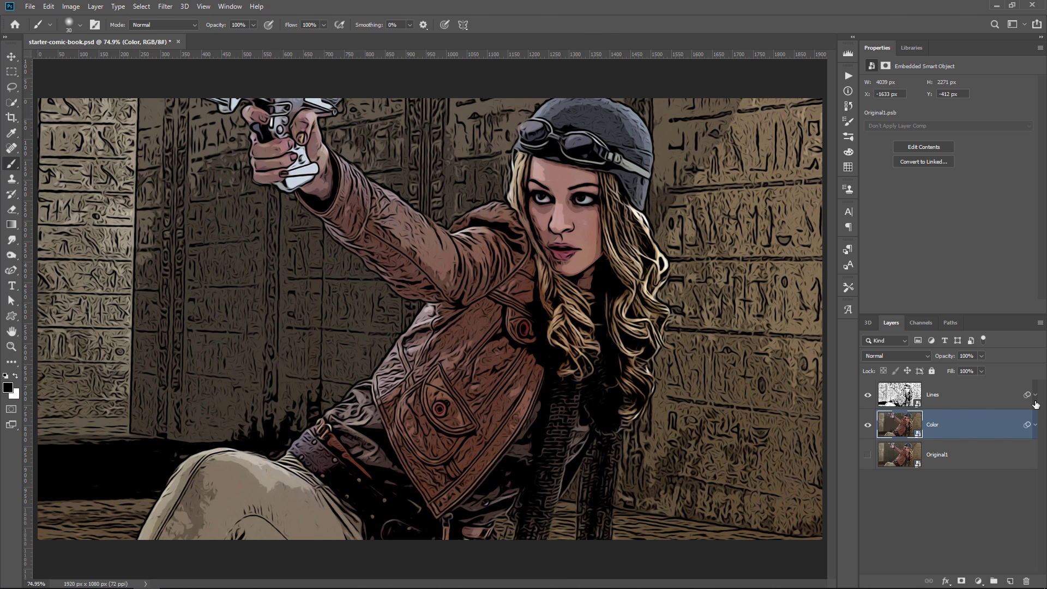
click(968, 403)
click(978, 581)
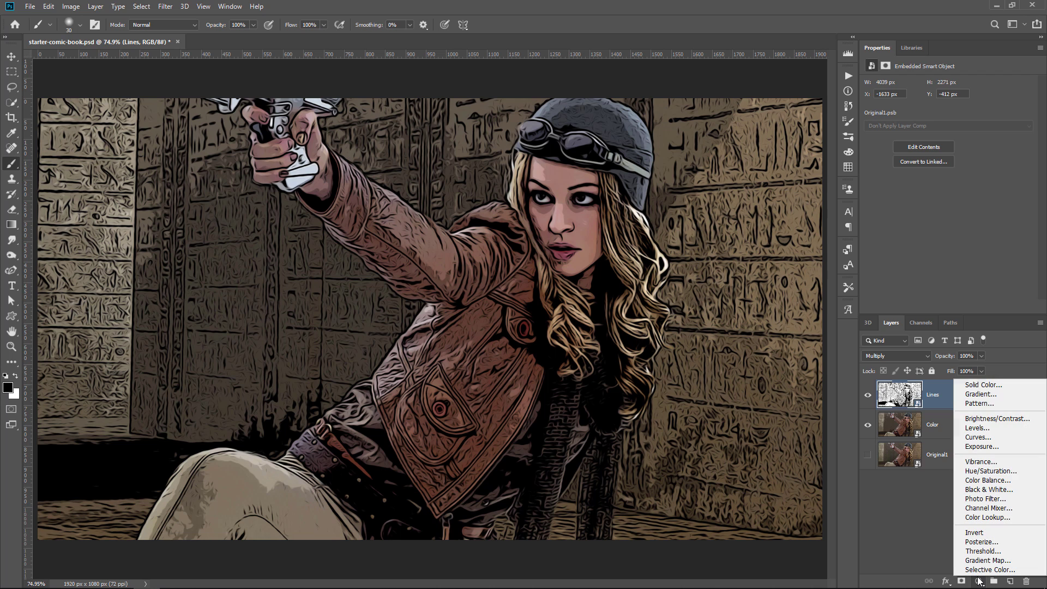
click(984, 428)
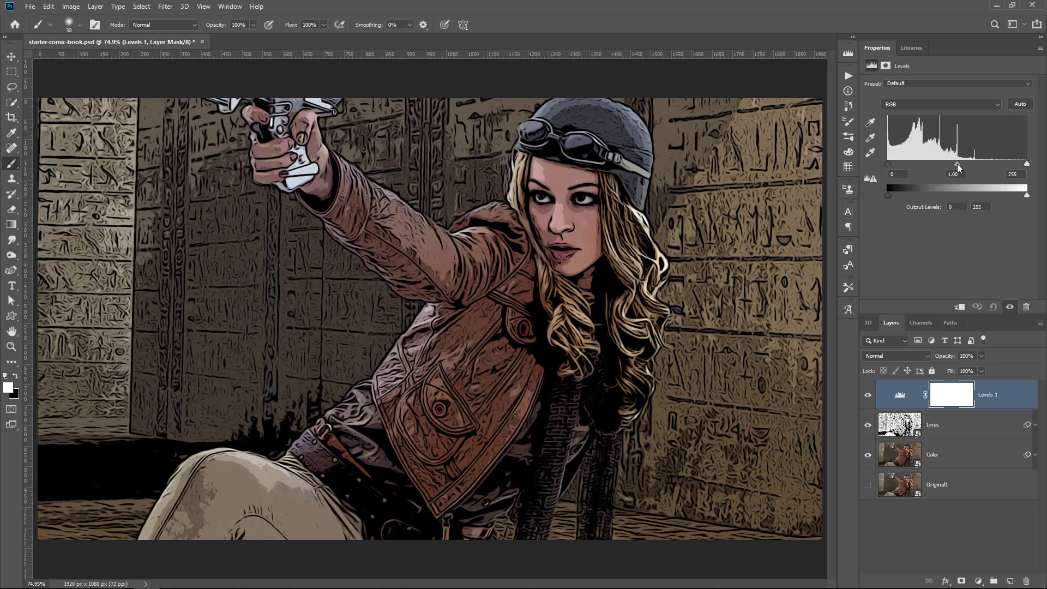
drag(957, 163, 960, 167)
drag(887, 165, 892, 166)
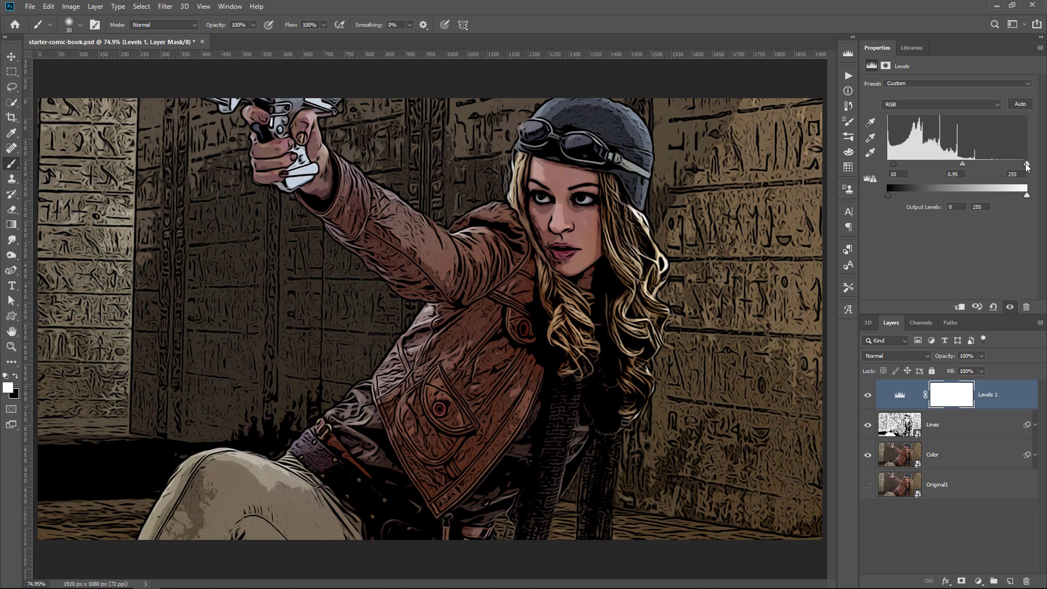
drag(1027, 165, 1010, 166)
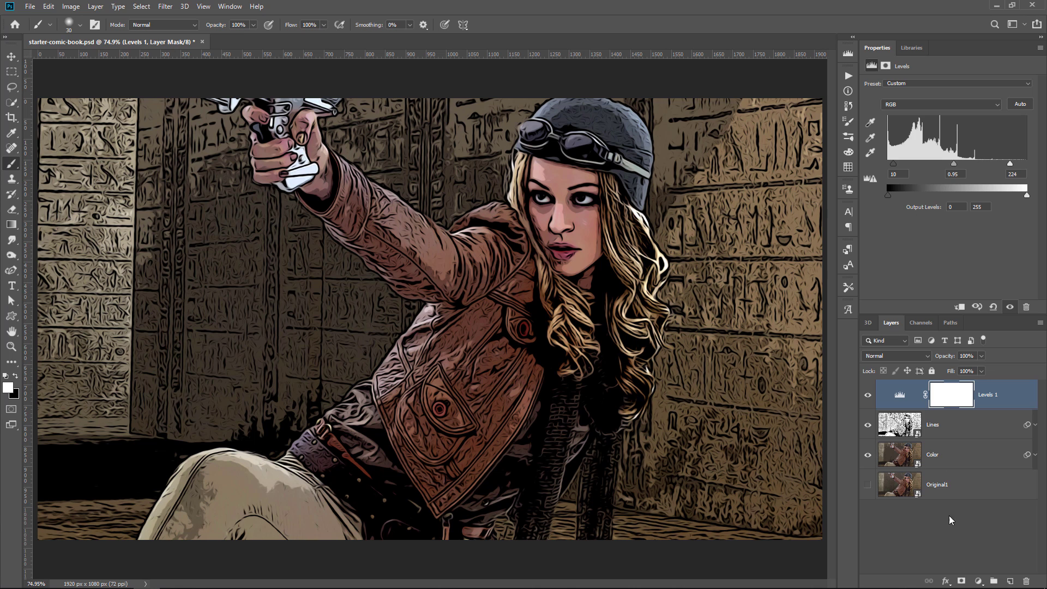
Add a Vibrance adjustment above the Levels layer and increase both its vibrance and its saturation
click(979, 581)
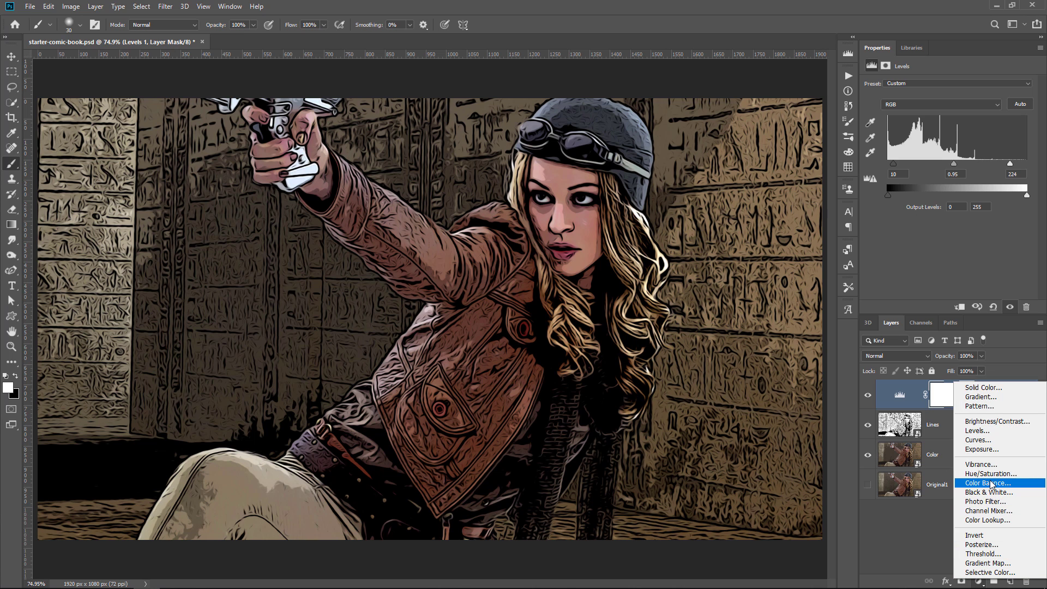
click(985, 463)
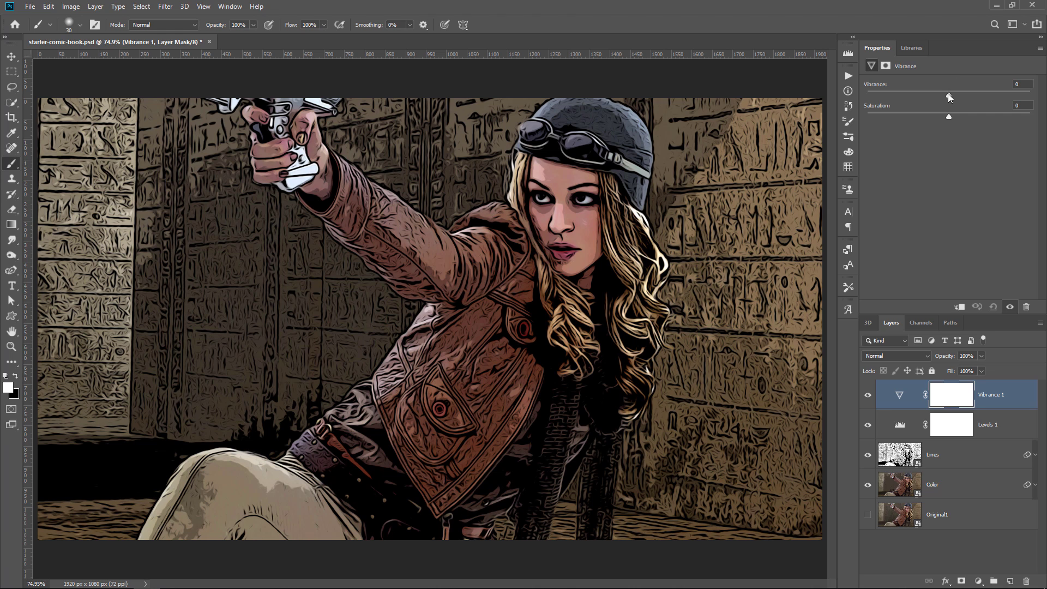
drag(947, 93, 953, 99)
mouse_move(948, 119)
mouse_down()
mouse_move(990, 117)
mouse_move(961, 120)
mouse_up()
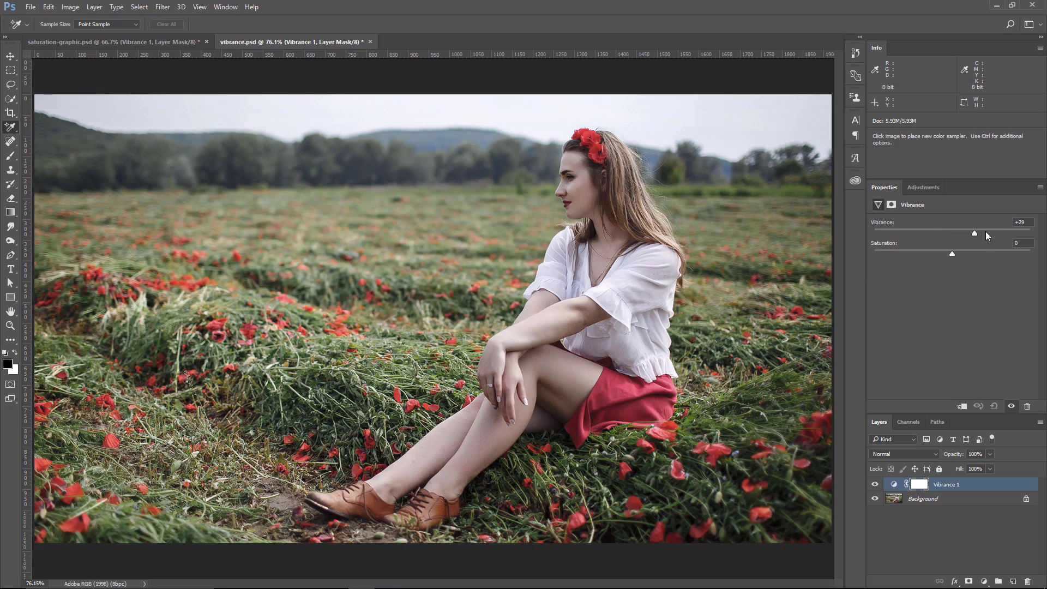
Increase the saturation of the Vibrance 1 adjustment in vibrance.psd
click(986, 235)
drag(953, 255, 978, 254)
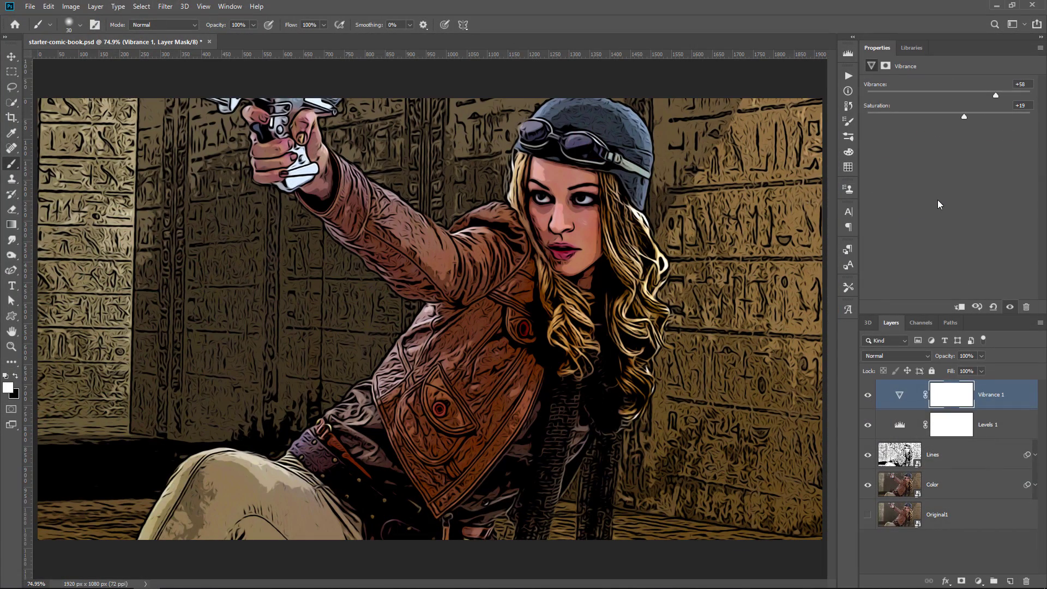
Group the Vibrance 1, Levels 1, Lines and Color layers and rename the group Effect
shift+click(955, 493)
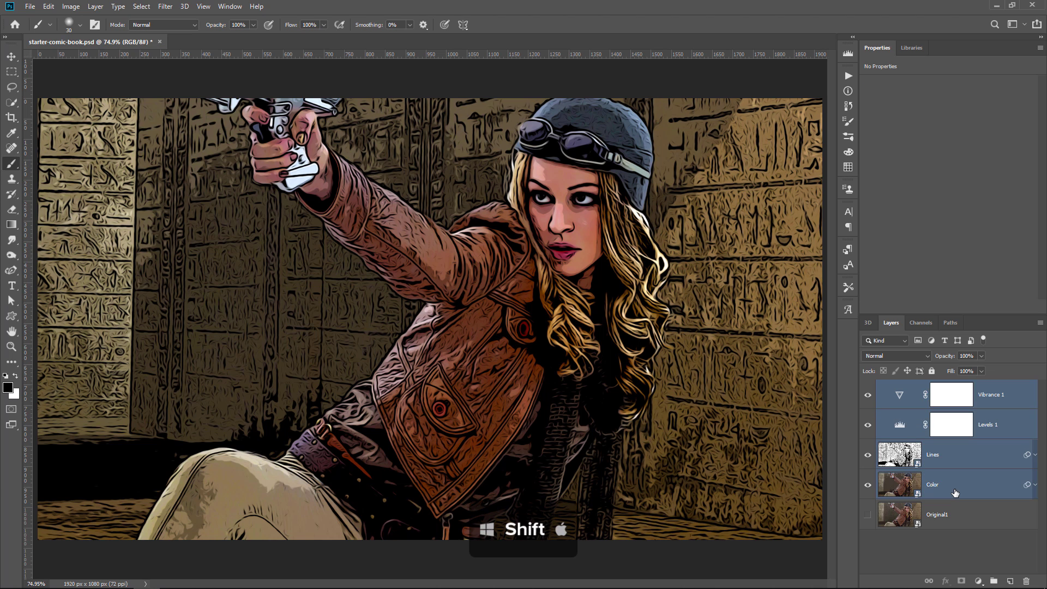
key(ctrl+g)
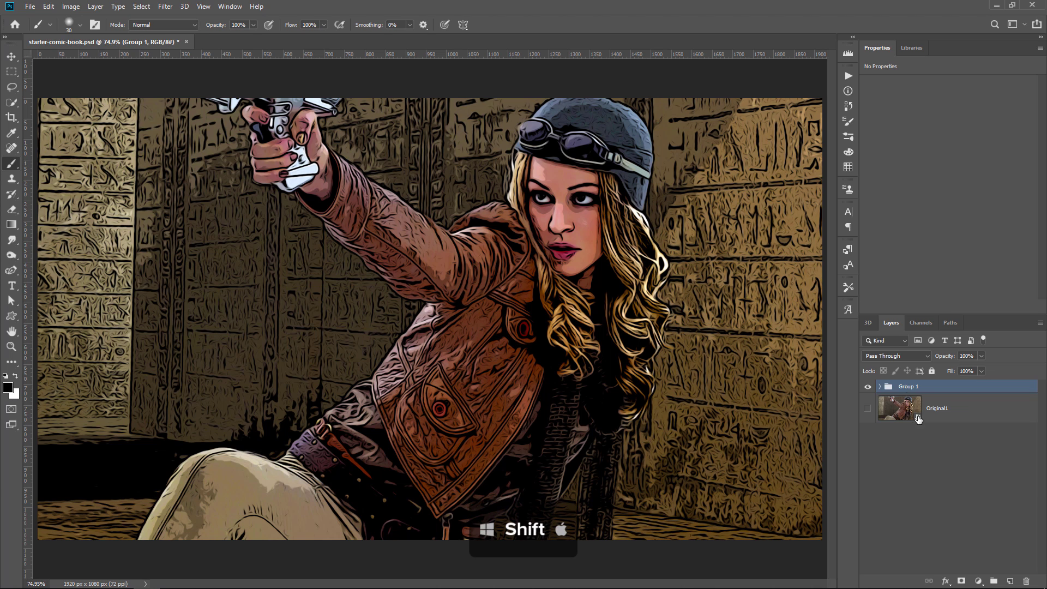
double_click(914, 388)
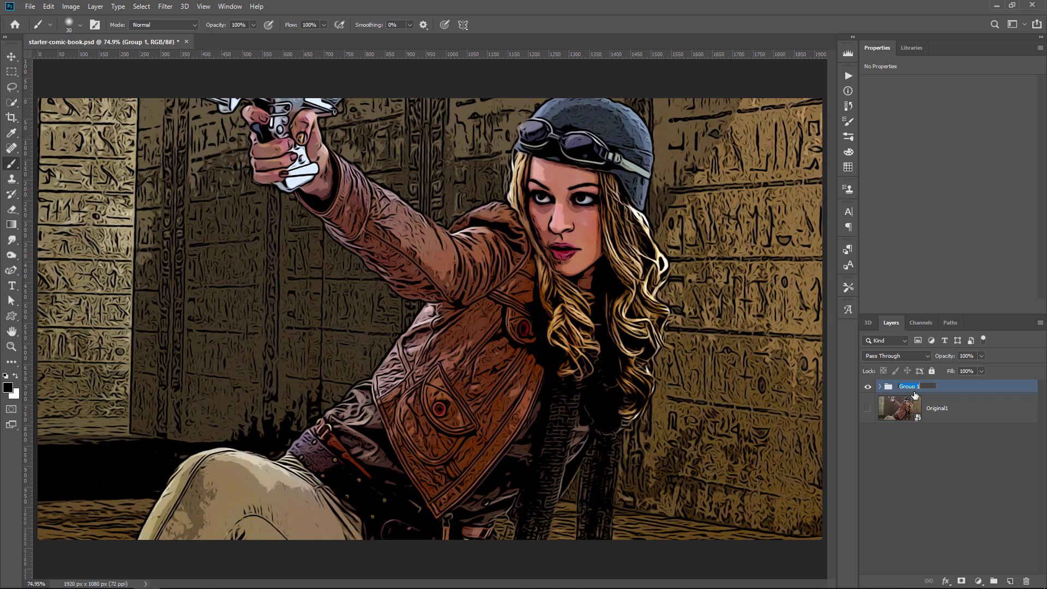
text(Dffect)
key(Return)
Make the Original1 layer visible and toggle the Effect group off and on to compare the comic look with the original
click(867, 408)
click(867, 386)
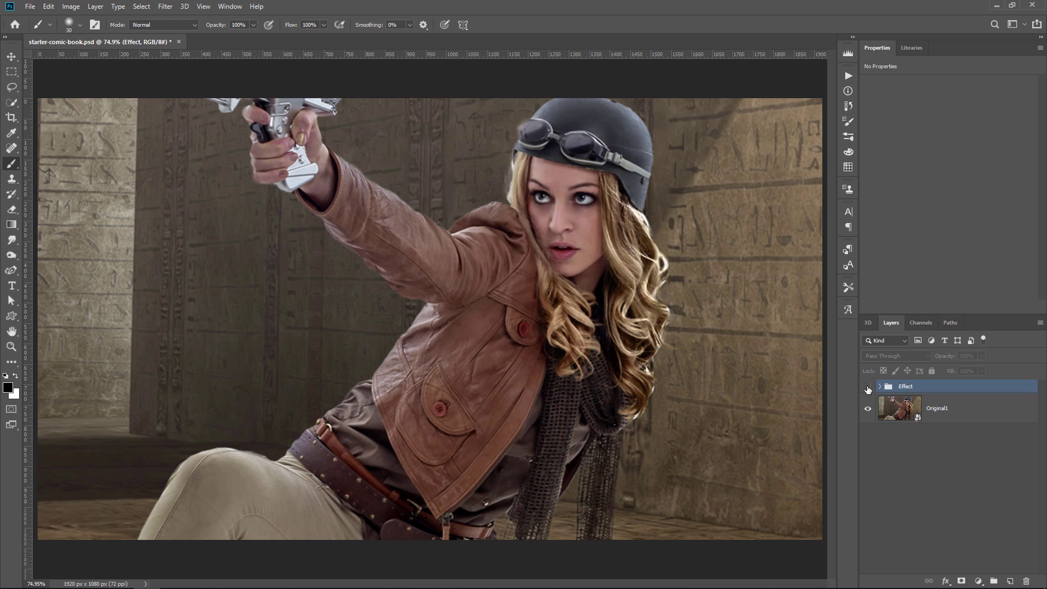
click(867, 387)
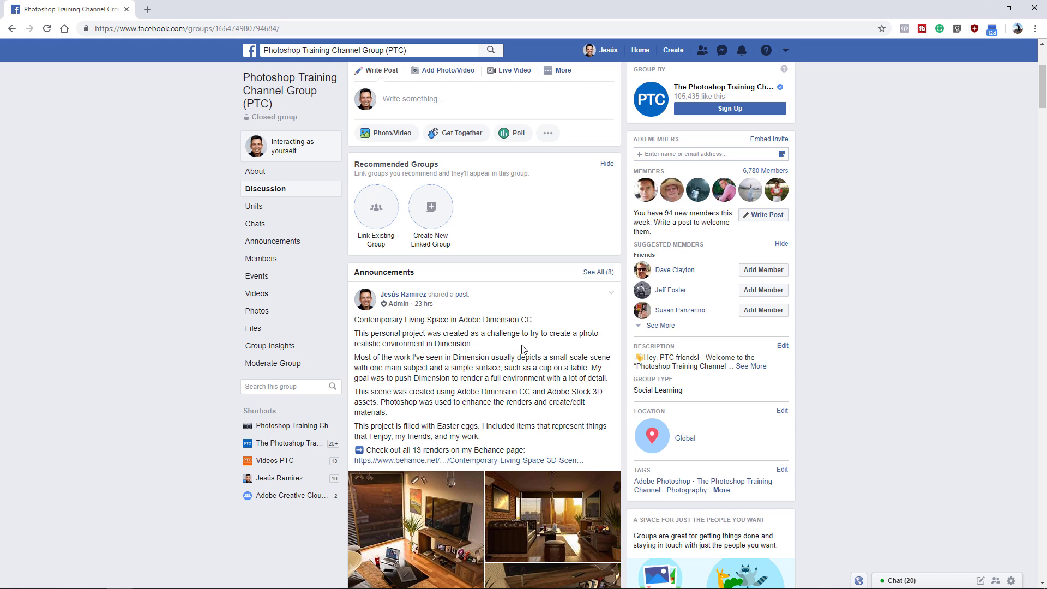
Look through the announcement and member posts of the Photoshop Training Channel Group on Facebook in the browser
scroll(522, 349, down, 5)
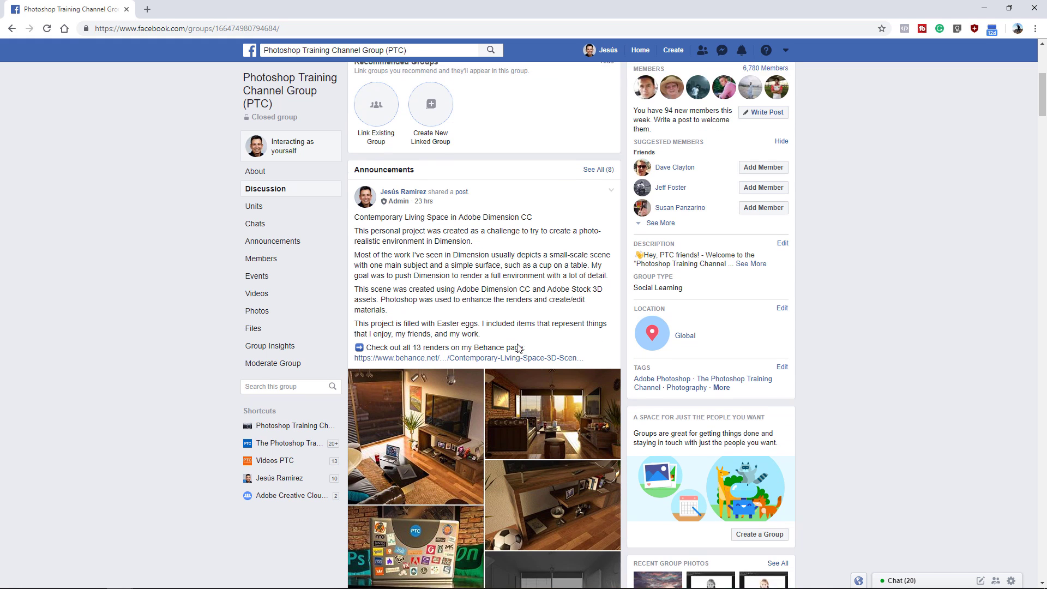
scroll(465, 264, down, 9)
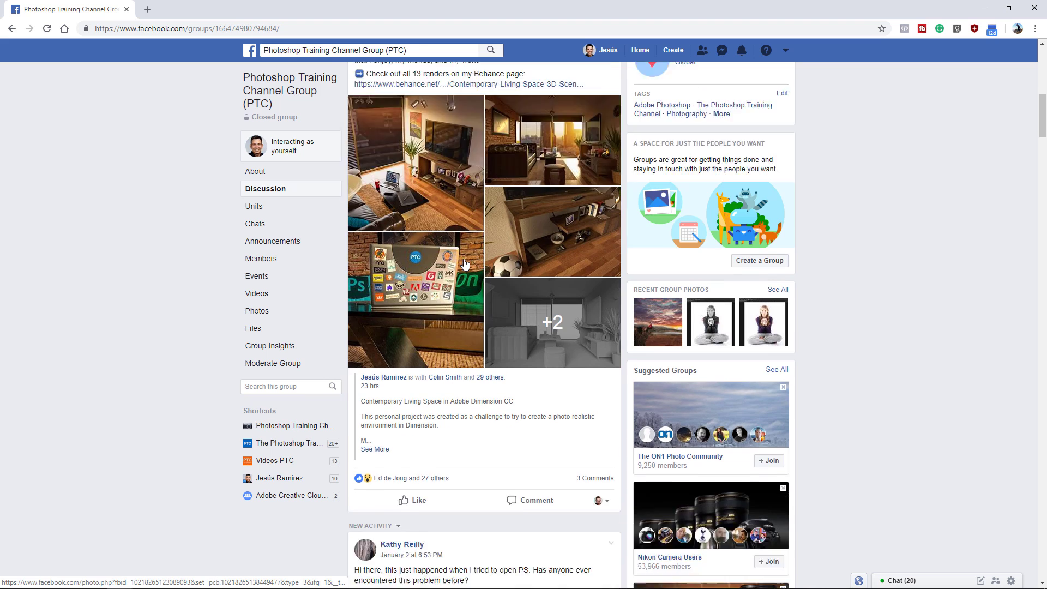
scroll(464, 264, down, 7)
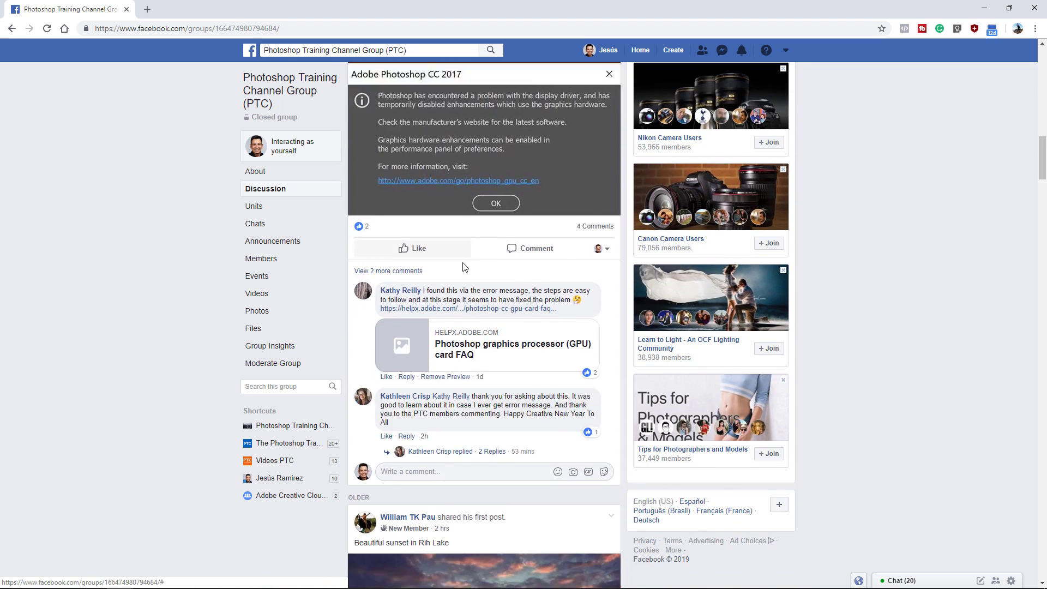
scroll(464, 270, up, 9)
scroll(465, 273, up, 15)
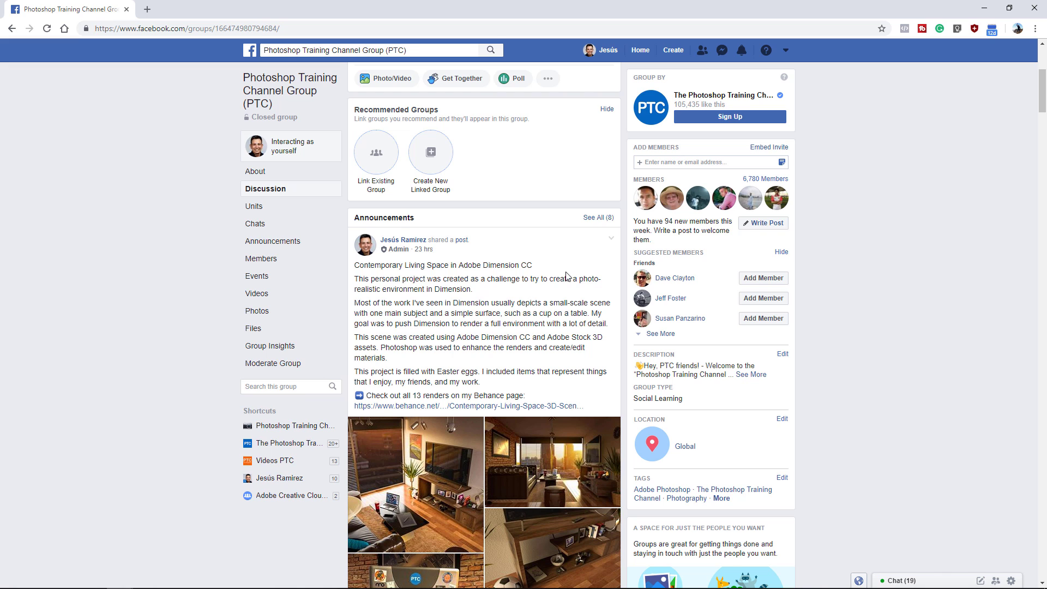
scroll(551, 289, down, 2)
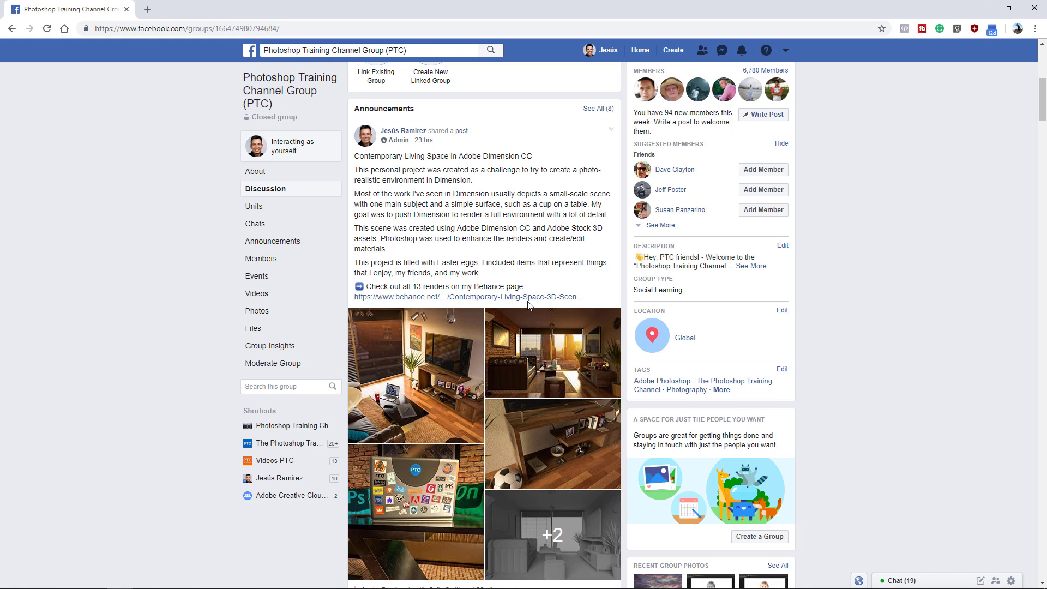
scroll(528, 304, down, 3)
scroll(535, 328, up, 1)
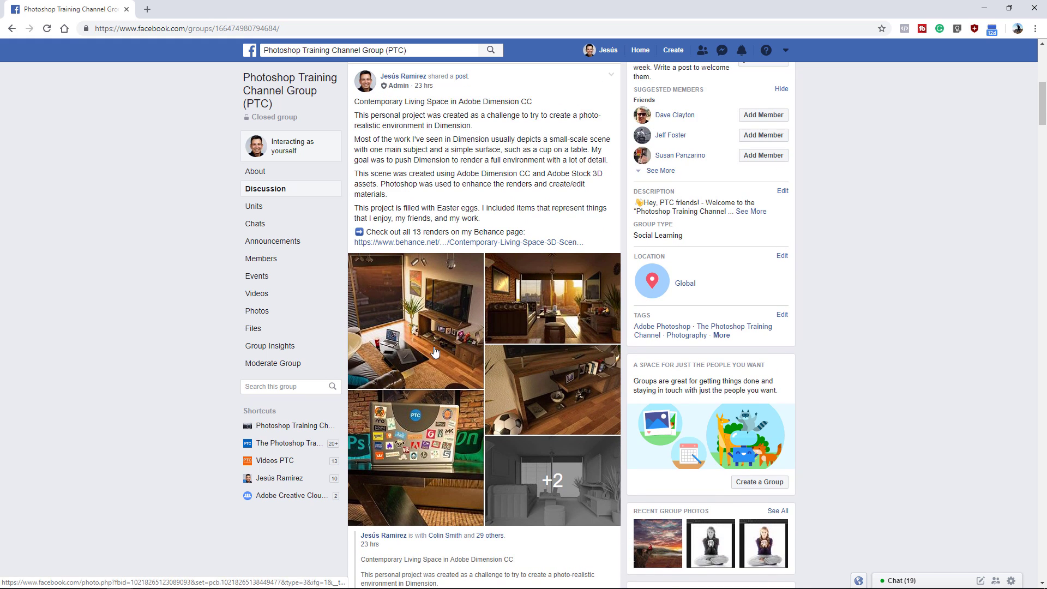
scroll(484, 205, up, 1)
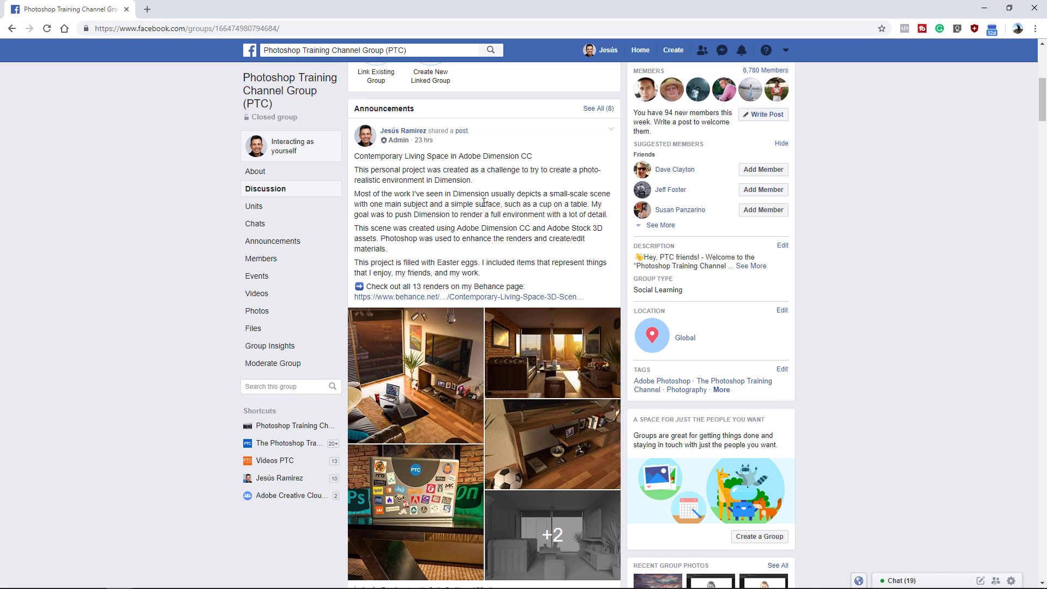
Open the Behance project linked in the announcement and look through its renders, technical stats and list of Adobe Stock assets
click(464, 298)
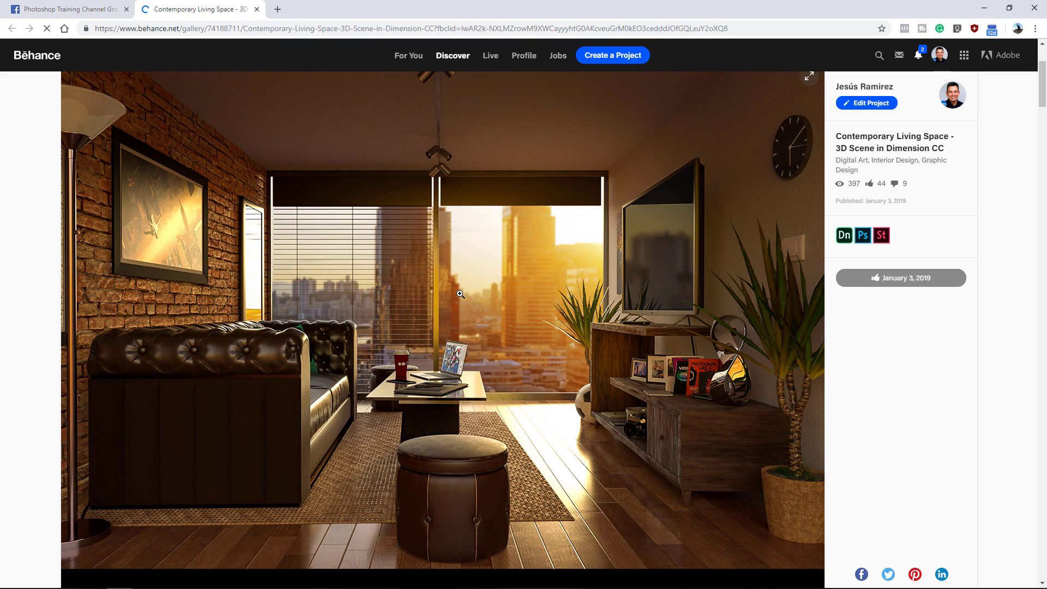
scroll(460, 294, down, 10)
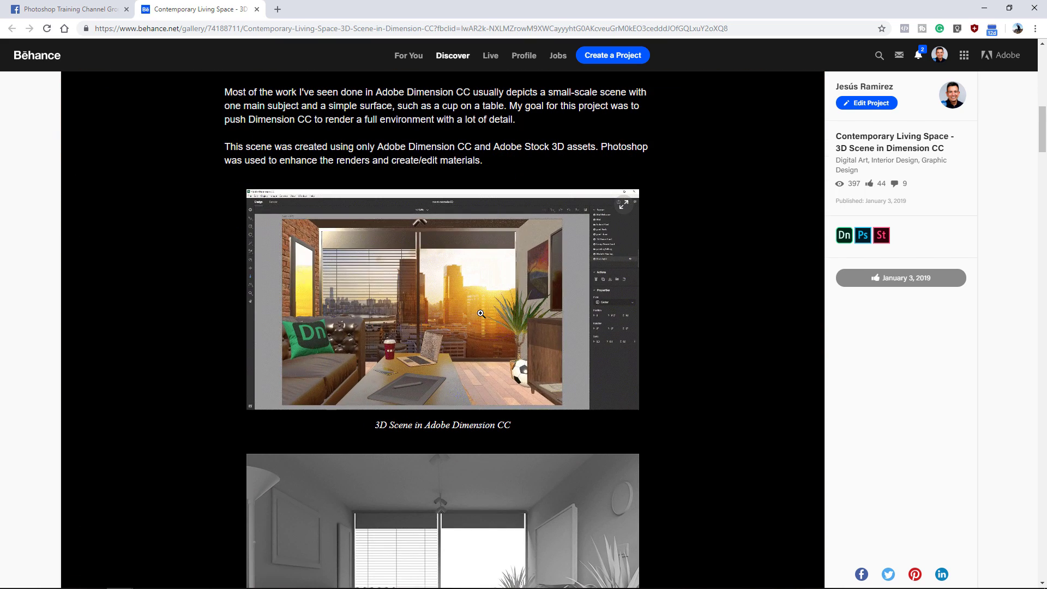
scroll(481, 314, down, 9)
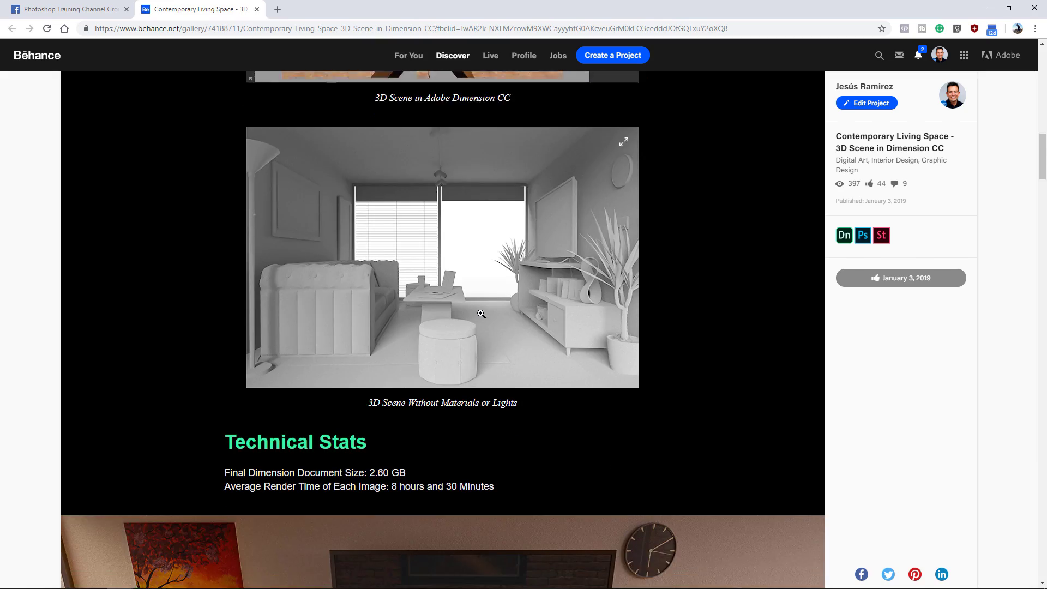
scroll(481, 313, down, 13)
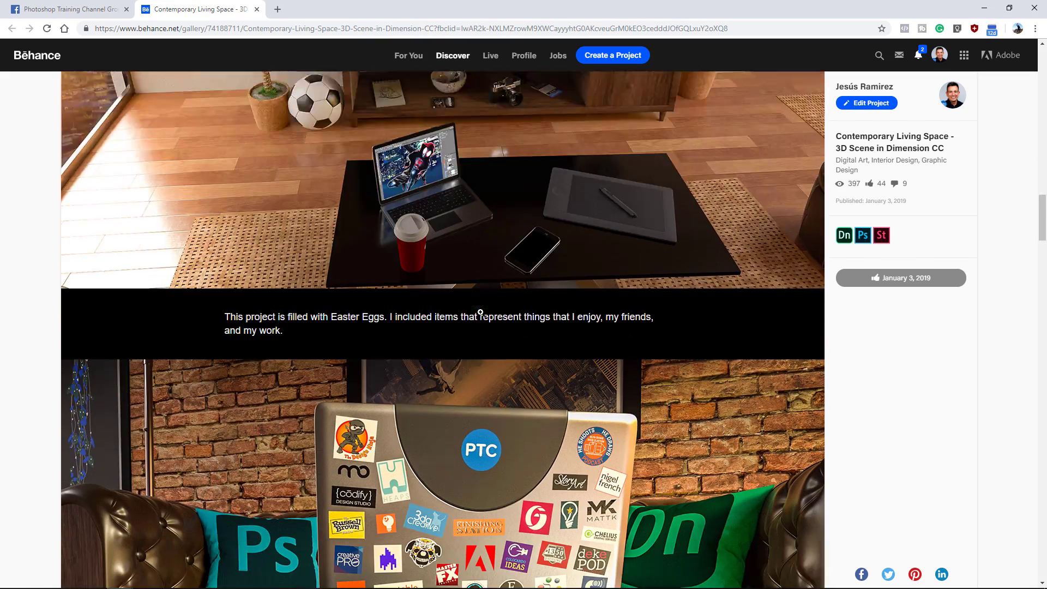
scroll(481, 312, down, 19)
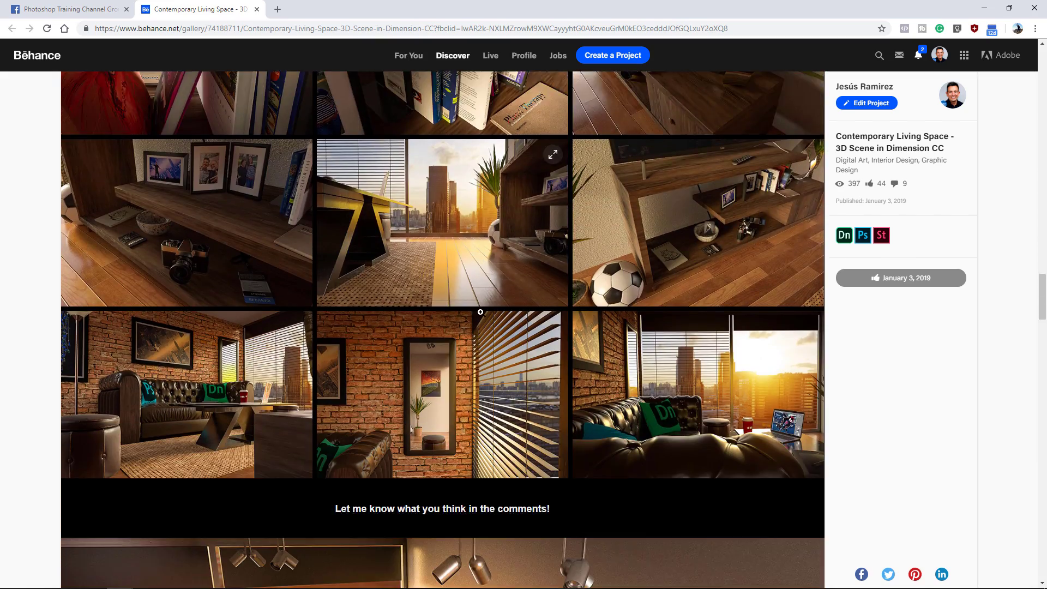
scroll(481, 312, down, 16)
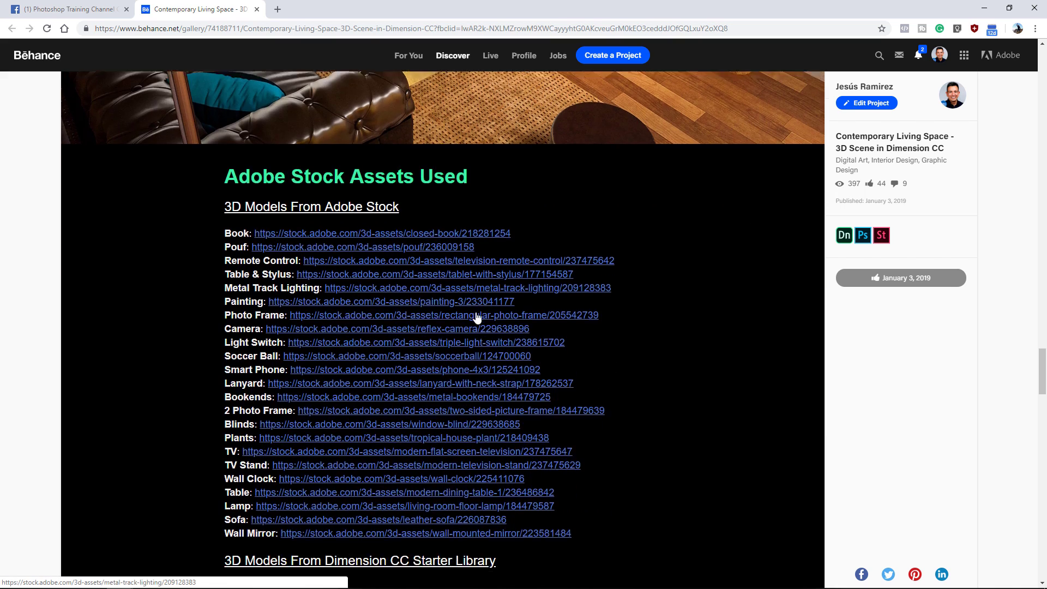
scroll(476, 316, down, 8)
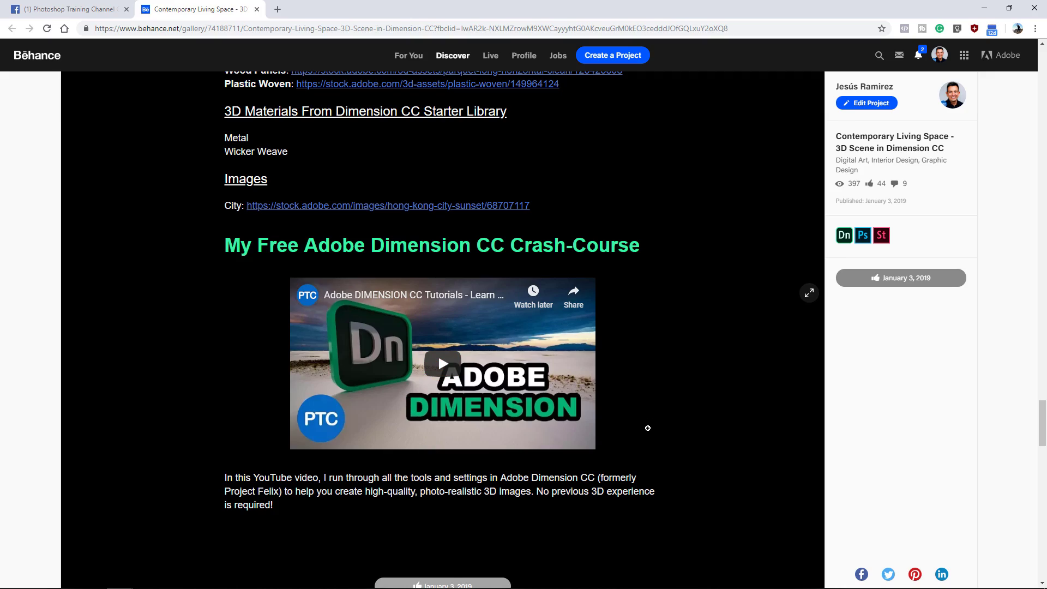
scroll(648, 428, up, 20)
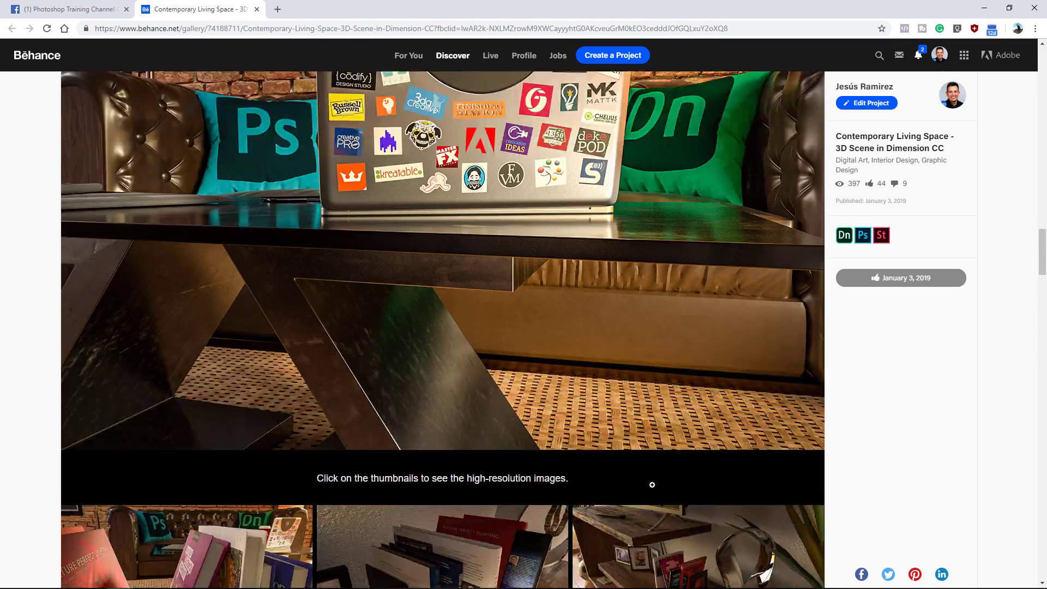
scroll(653, 485, up, 20)
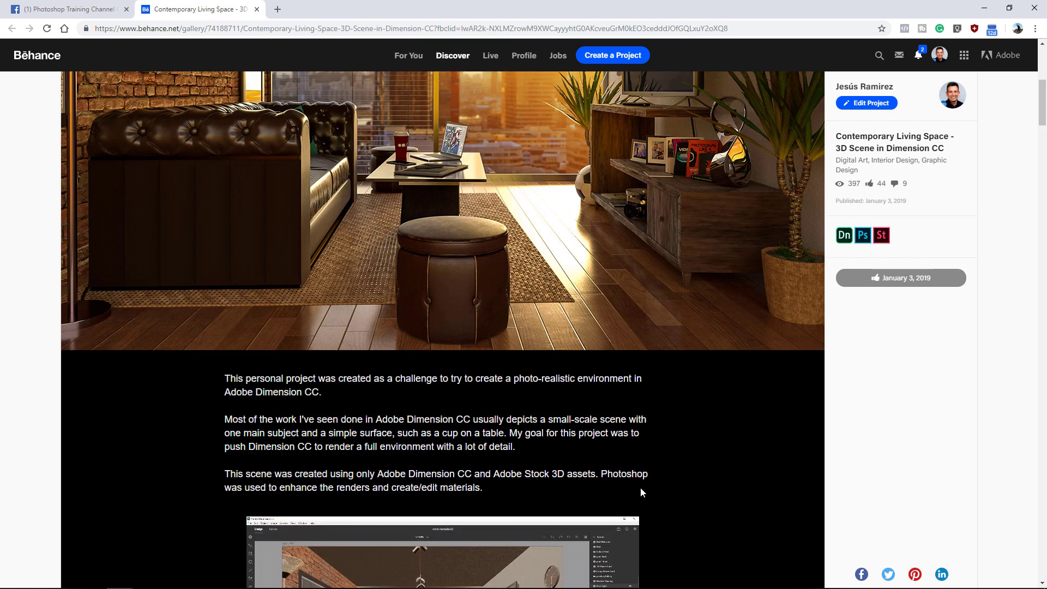
scroll(641, 491, up, 7)
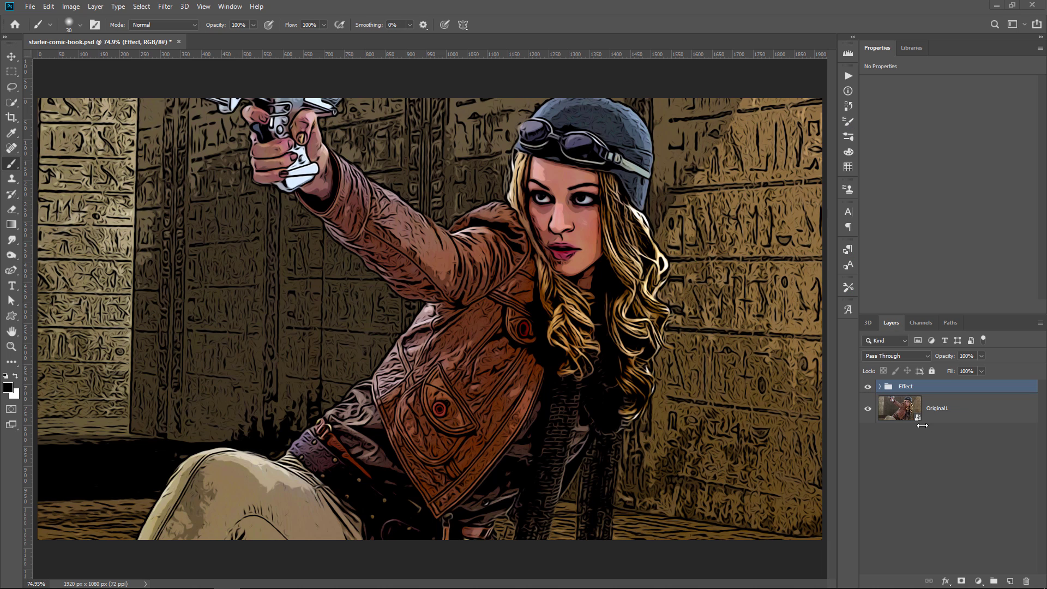
In Photoshop, toggle the Effect group's visibility to compare before and after, and inspect the layers inside the group
click(868, 386)
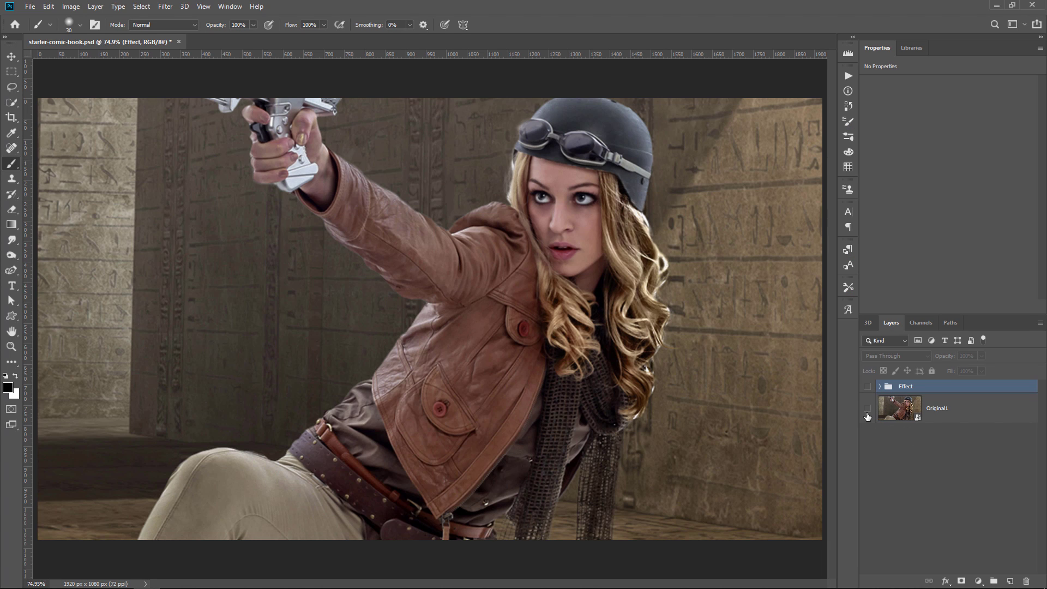
click(867, 409)
click(868, 387)
click(880, 386)
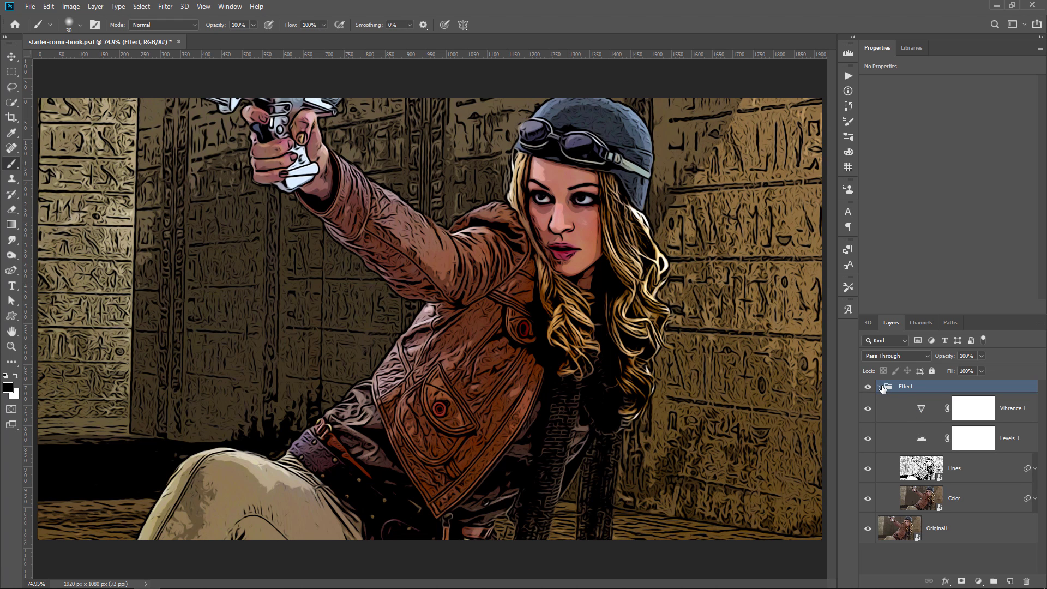
click(879, 386)
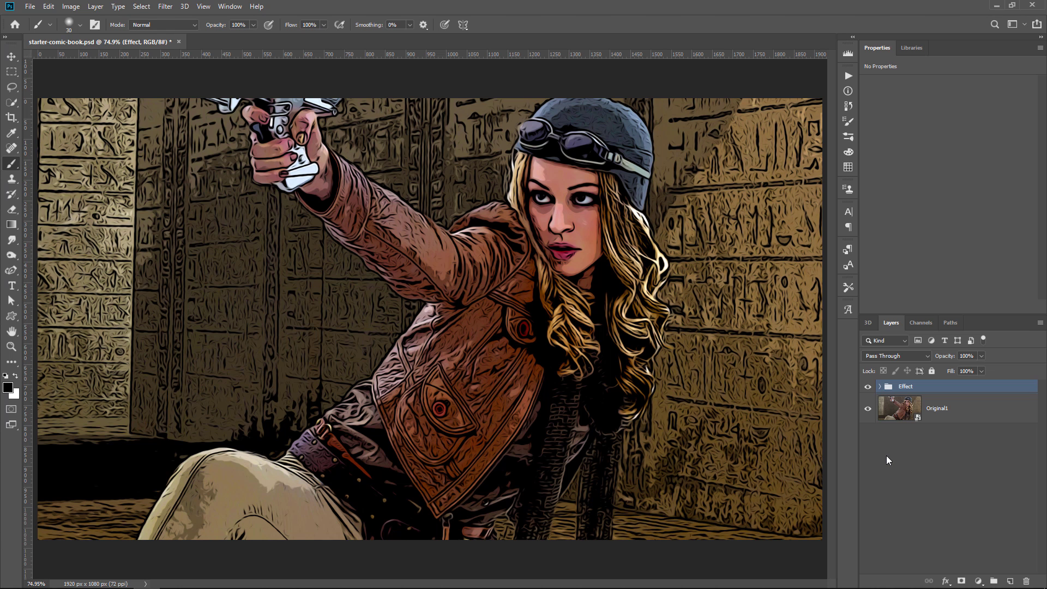
Open the contents of the Original1 smart object and compare them with starter-comic-book.psd
click(909, 413)
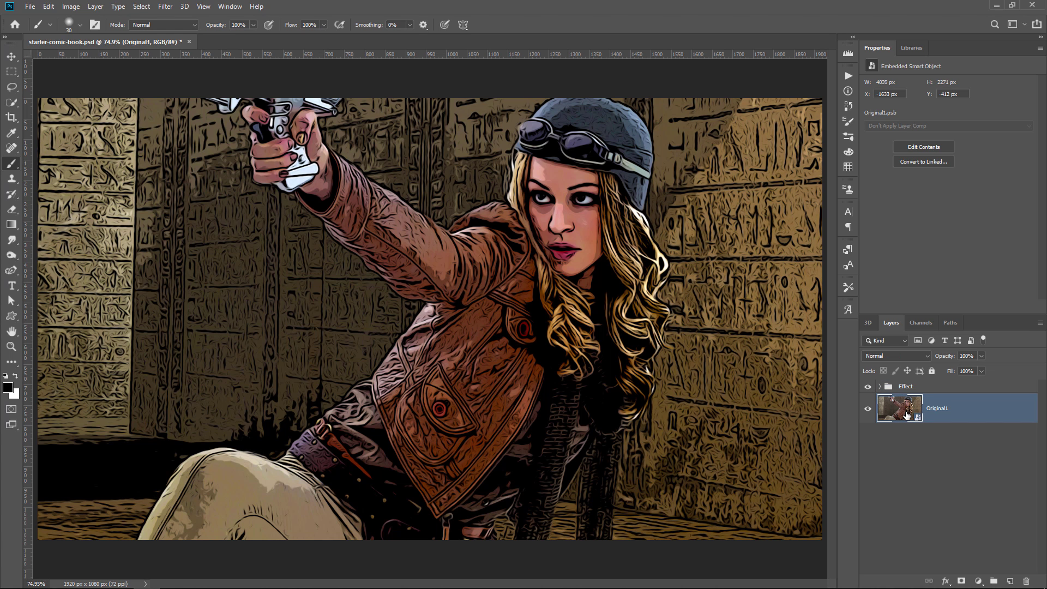
double_click(907, 415)
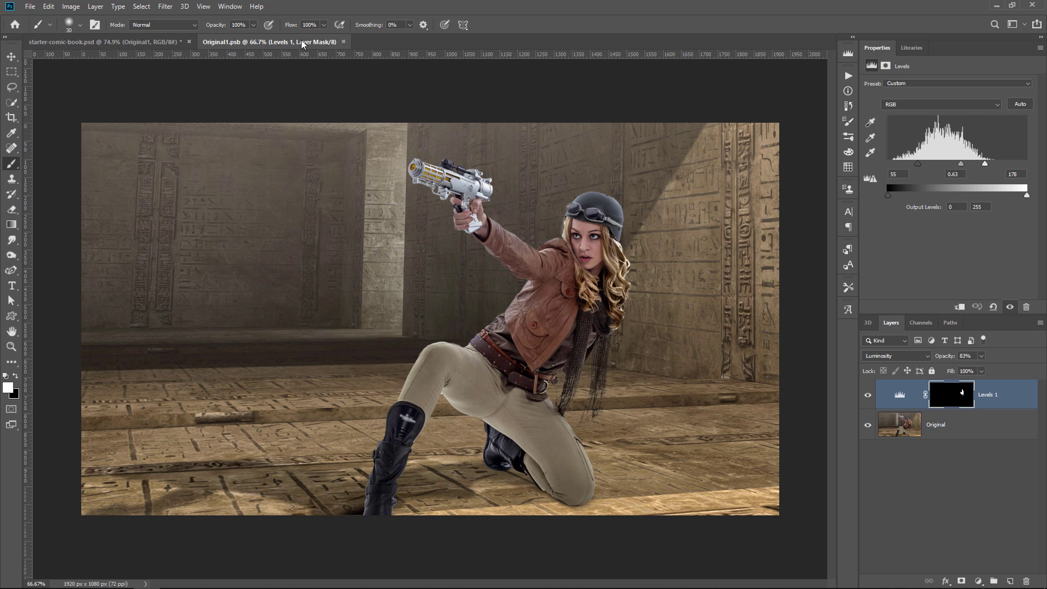
click(133, 43)
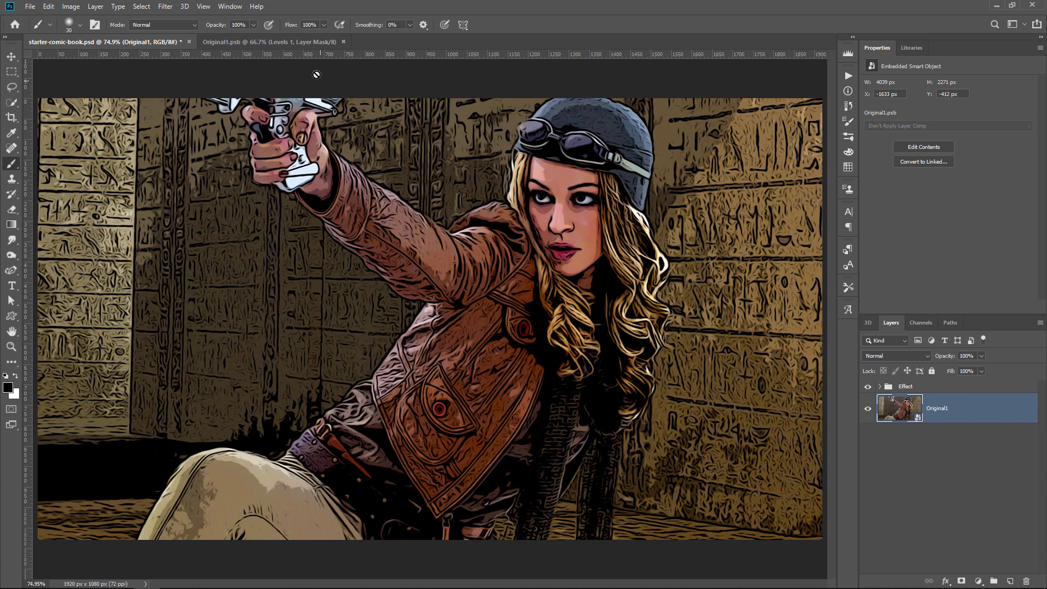
click(312, 43)
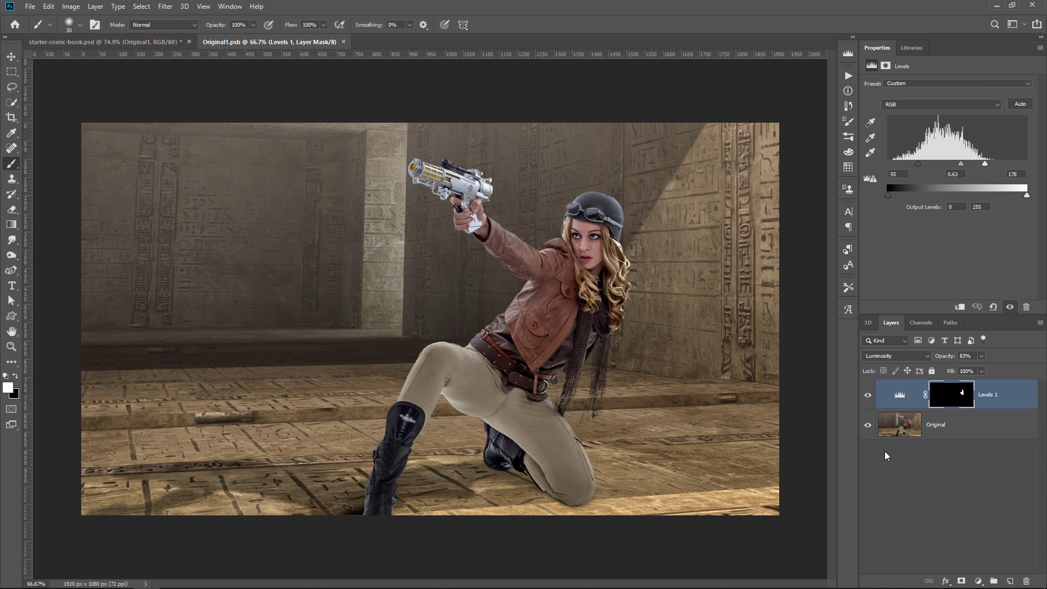
Place the library portrait of the surprised woman above Levels 1 in Original1.psb and enlarge it to cover the whole canvas
click(915, 48)
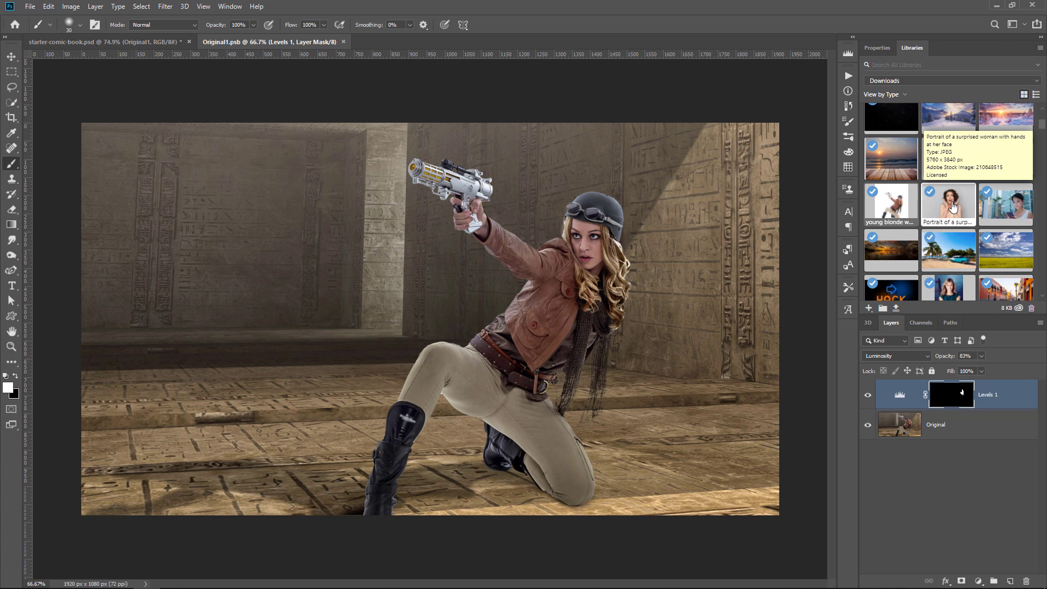
drag(953, 206, 951, 386)
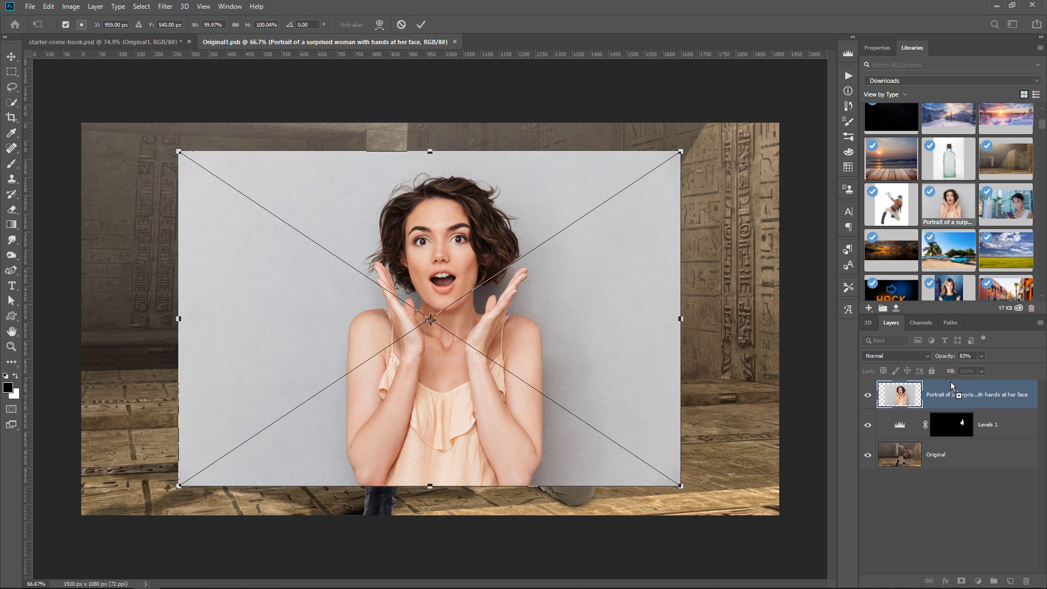
drag(690, 157, 692, 372)
key(b)
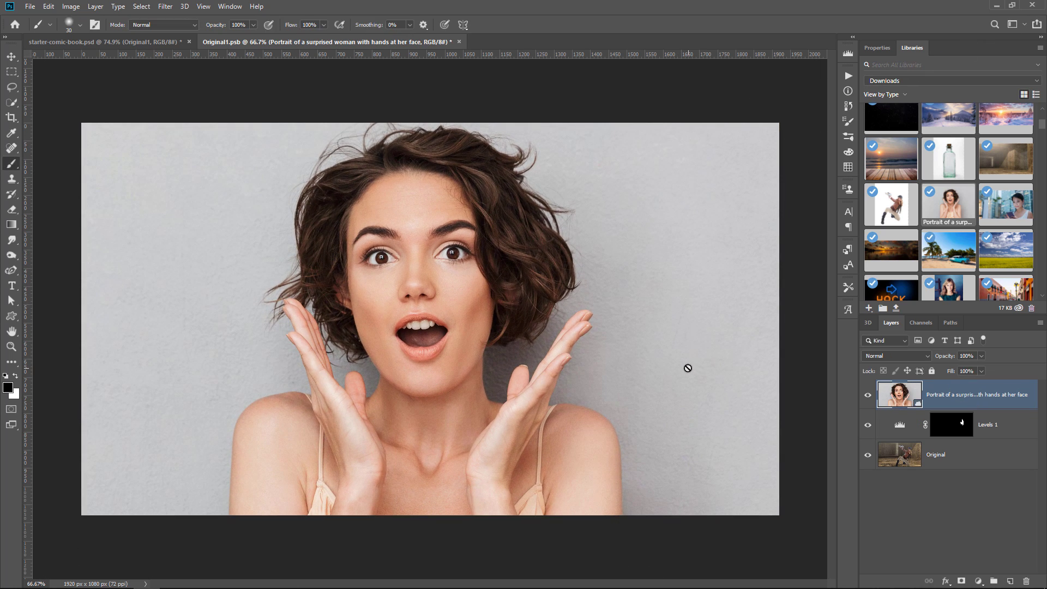
Save Original1.psb and return to starter-comic-book.psd to view the effect on the new portrait
key(ctrl+s)
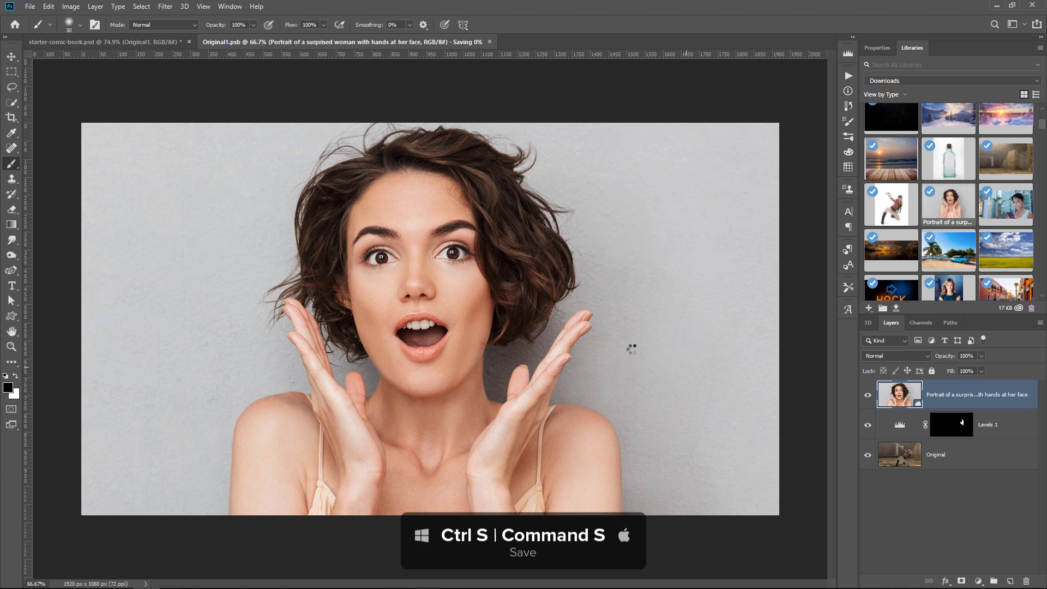
key(z)
click(136, 42)
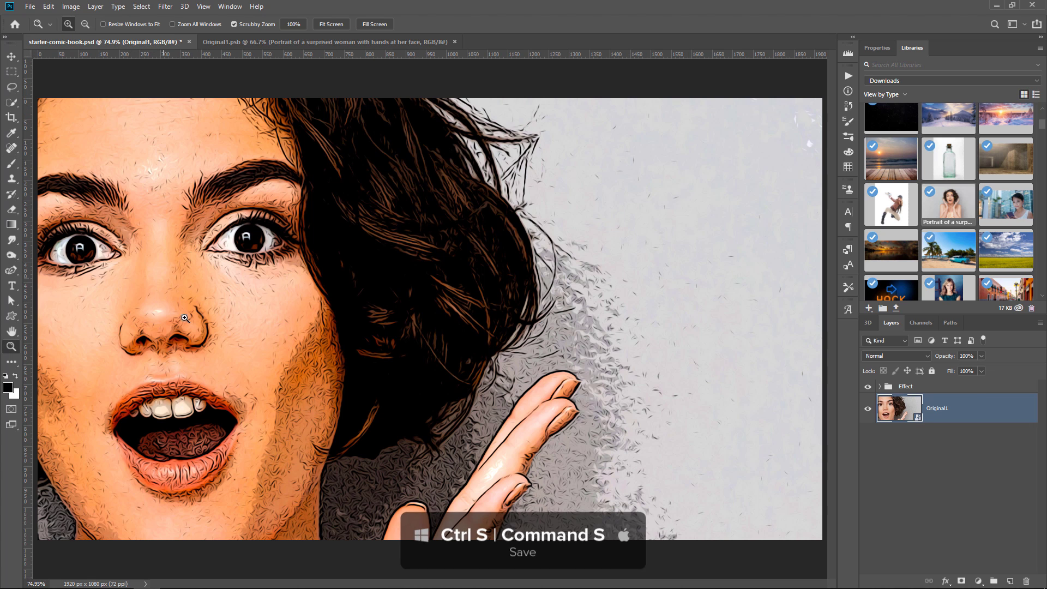
Inspect the bounding box of the Original1 layer with Free Transform and leave the transform without applying it
alt+click(470, 282)
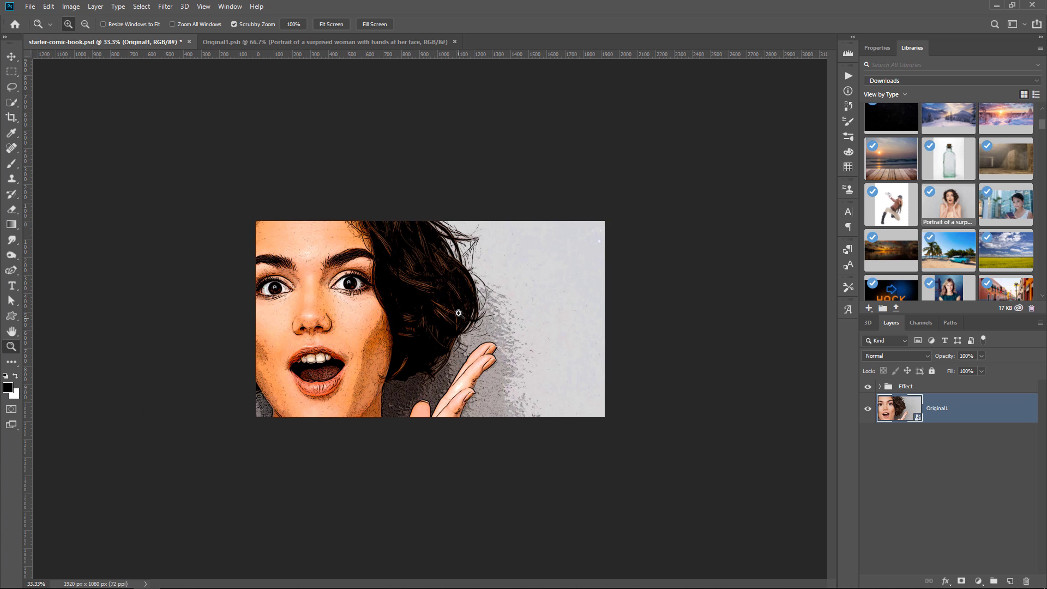
key(ctrl+t)
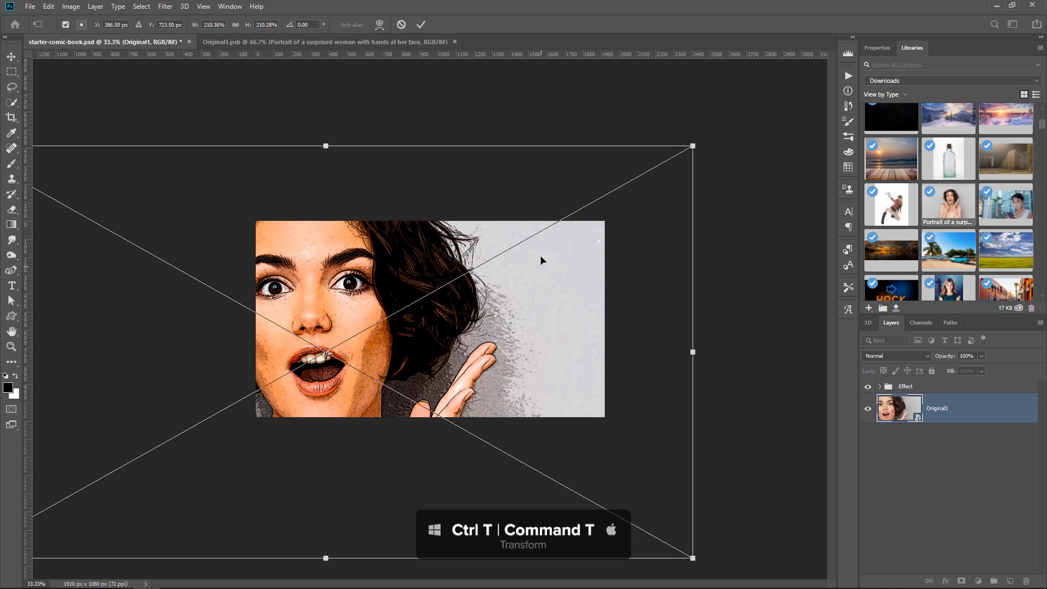
key(Escape)
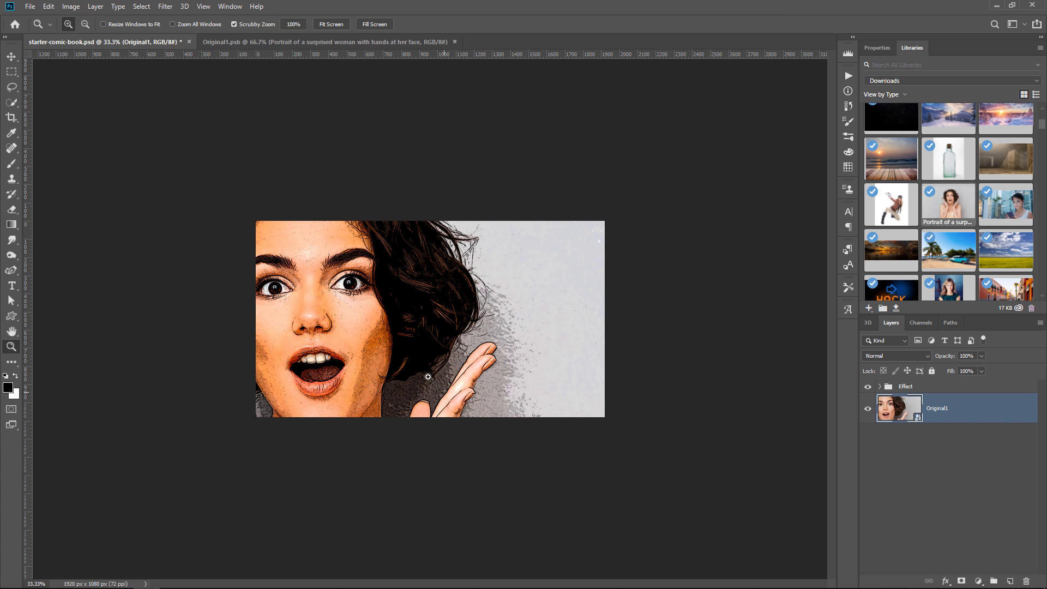
Set the Threshold smart filter on the Lines layer inside the Effect group to level 19
click(325, 262)
click(325, 262)
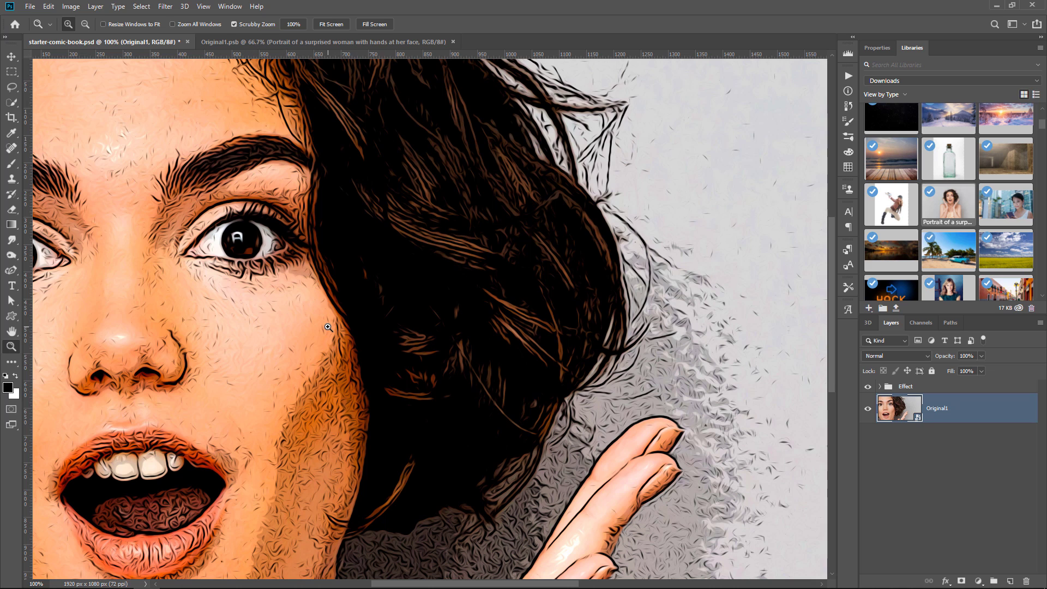
click(880, 391)
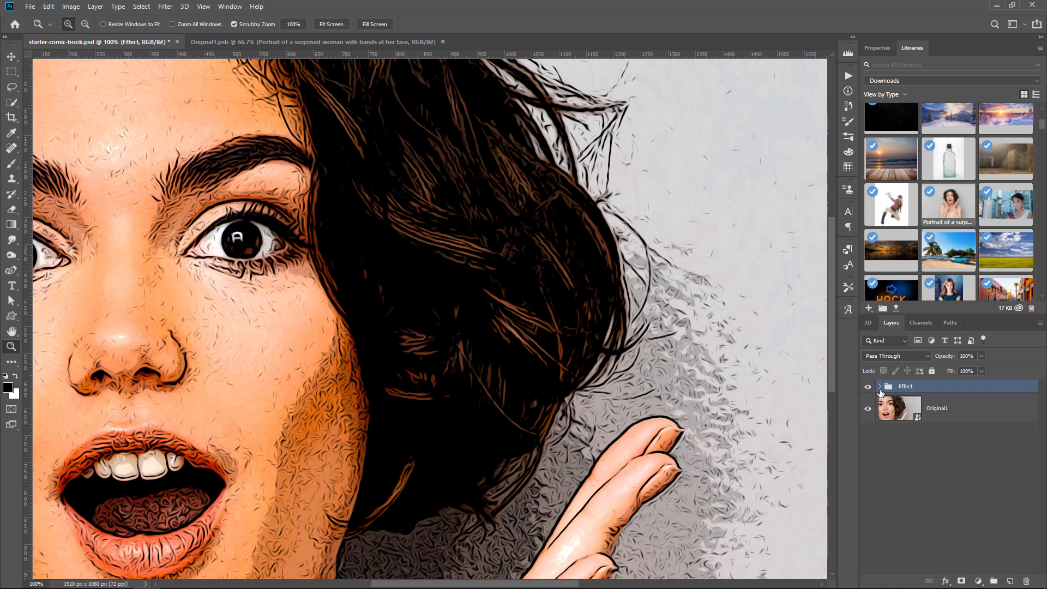
click(880, 387)
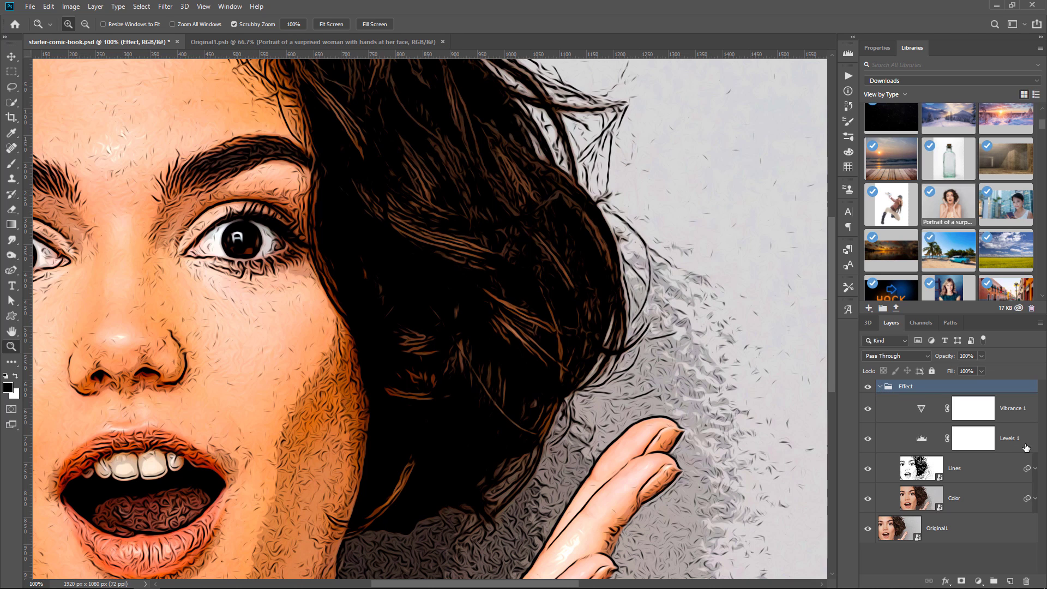
click(1034, 472)
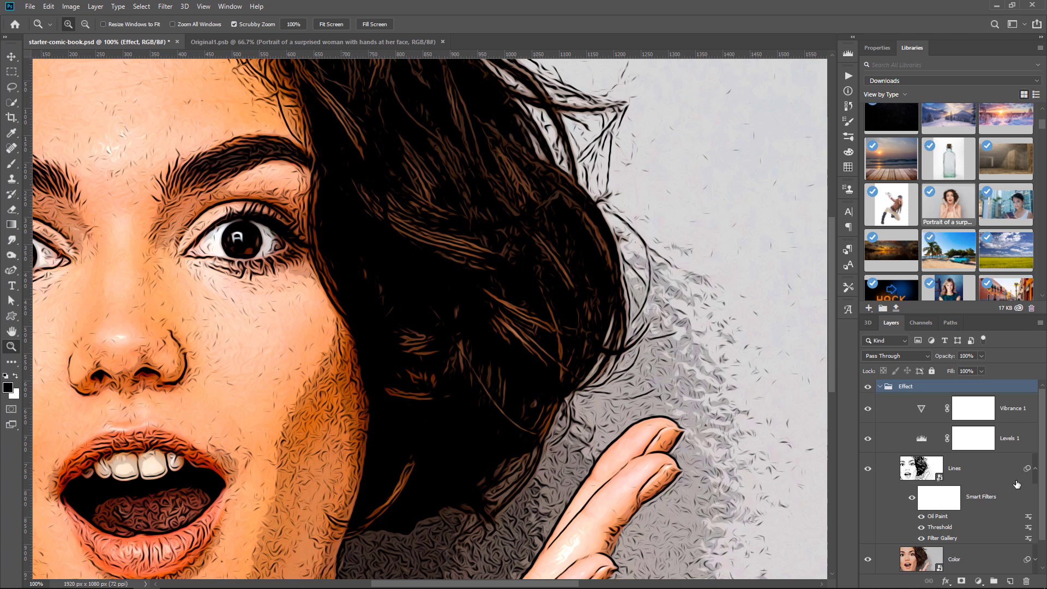
double_click(939, 525)
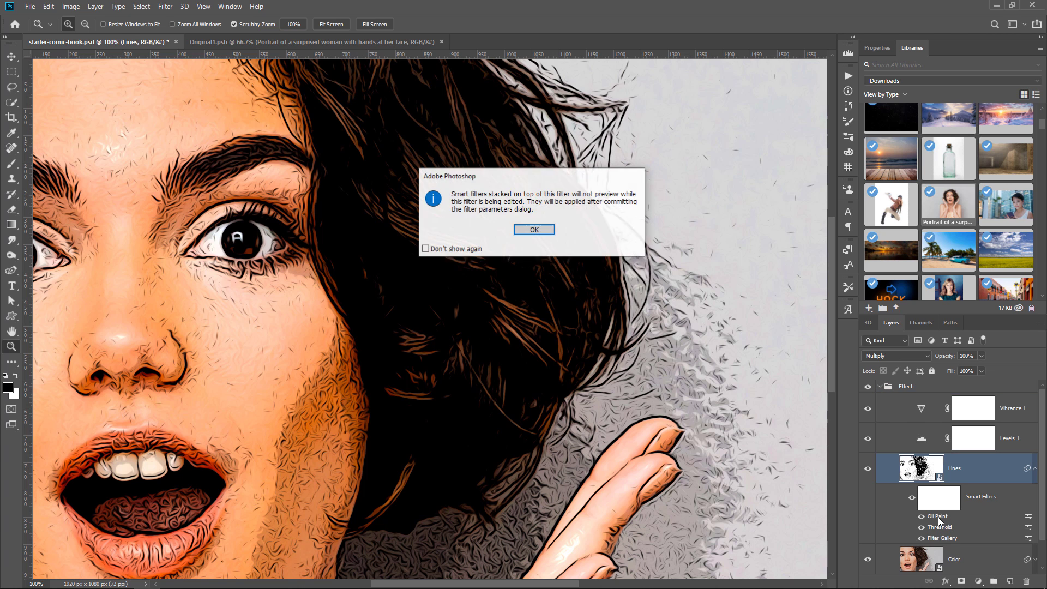
click(534, 230)
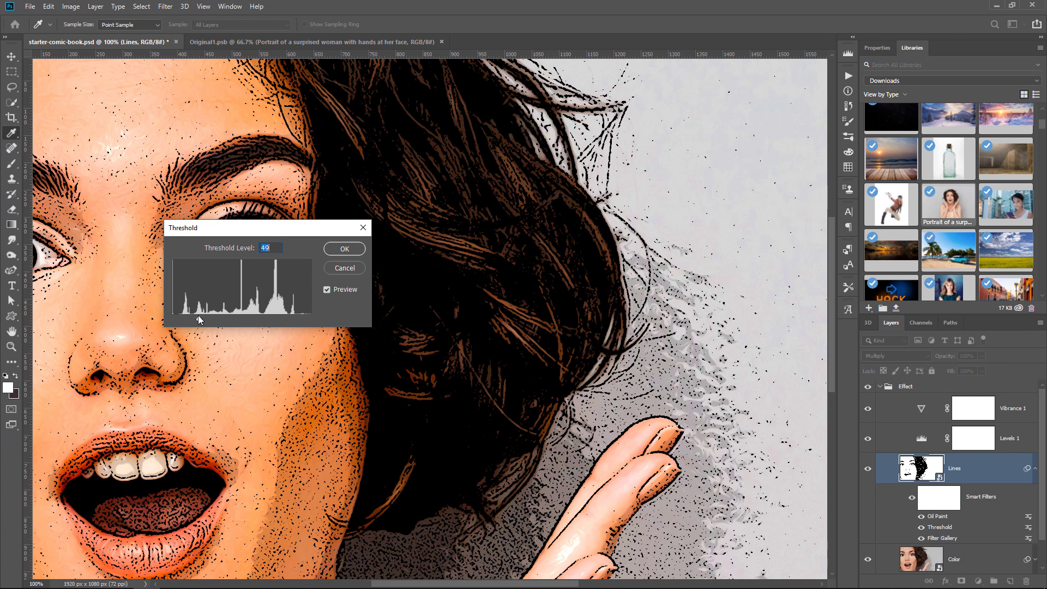
drag(199, 319, 184, 321)
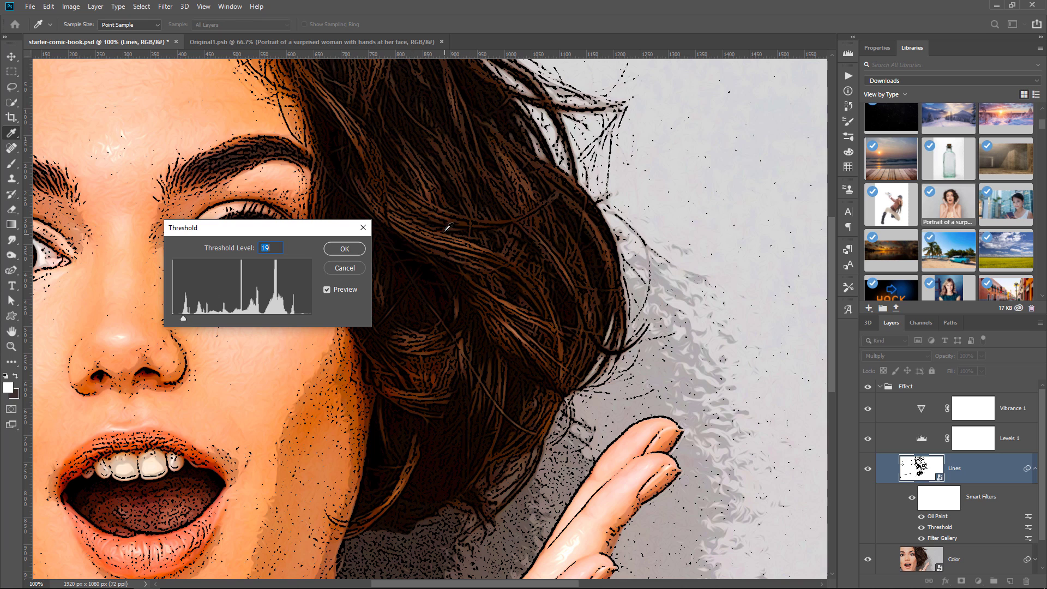
click(344, 248)
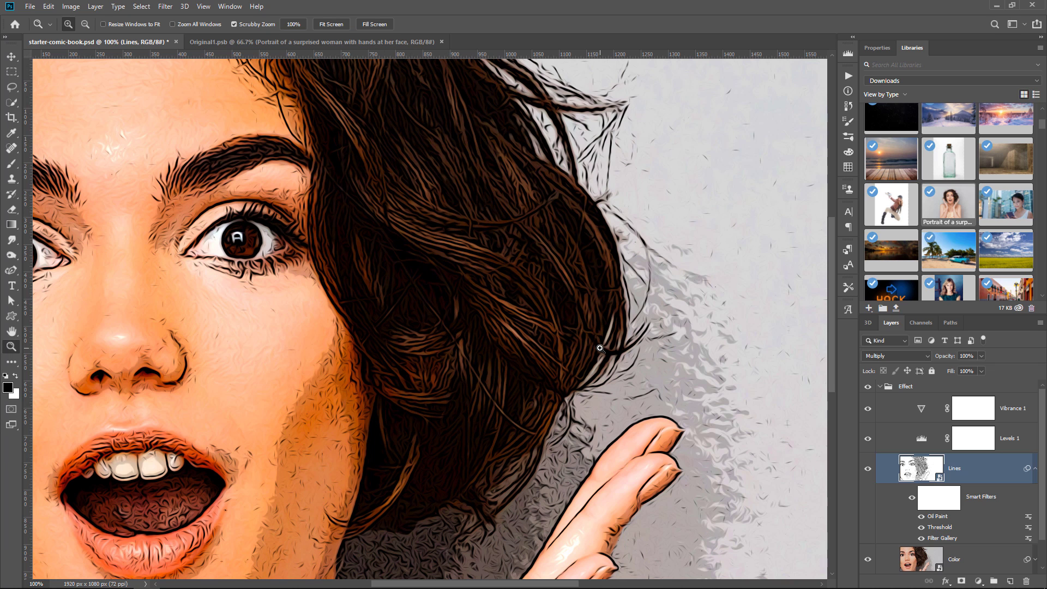
Raise the level of the Lines layer's Threshold smart filter to produce heavier black areas in the hair and shadows
double_click(945, 528)
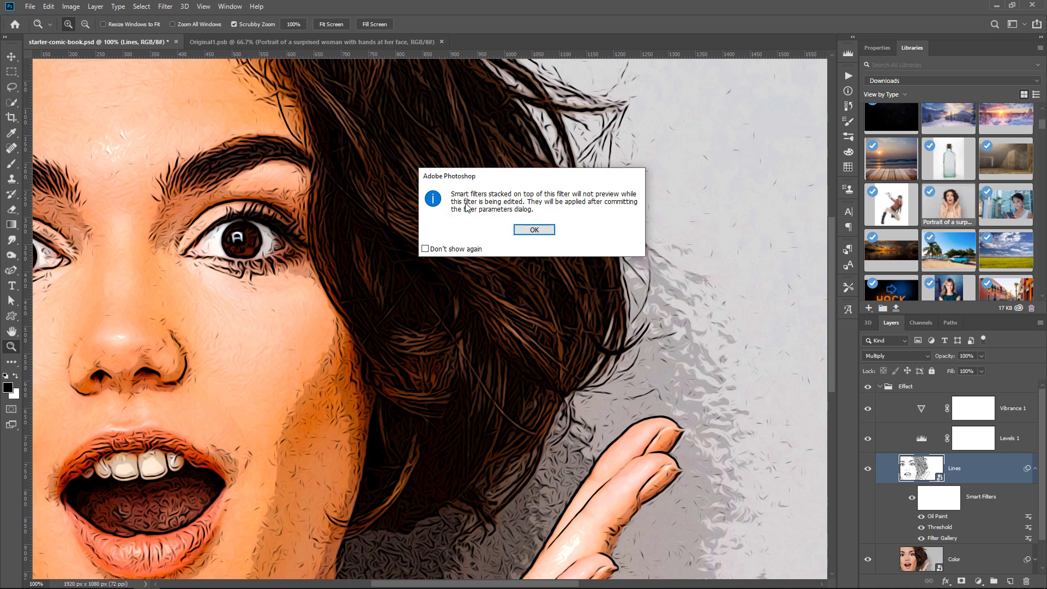
click(540, 227)
drag(184, 319, 206, 318)
click(337, 249)
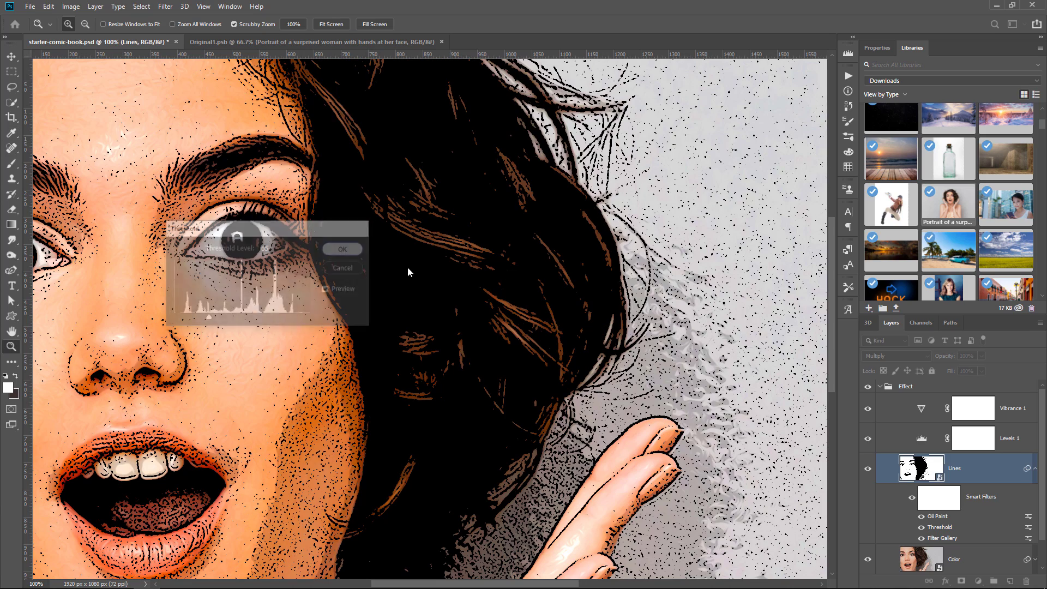
Delete the surprised woman's portrait layer from Original1.psb, save and close it, and view the whole image in starter-comic-book.psd
click(334, 43)
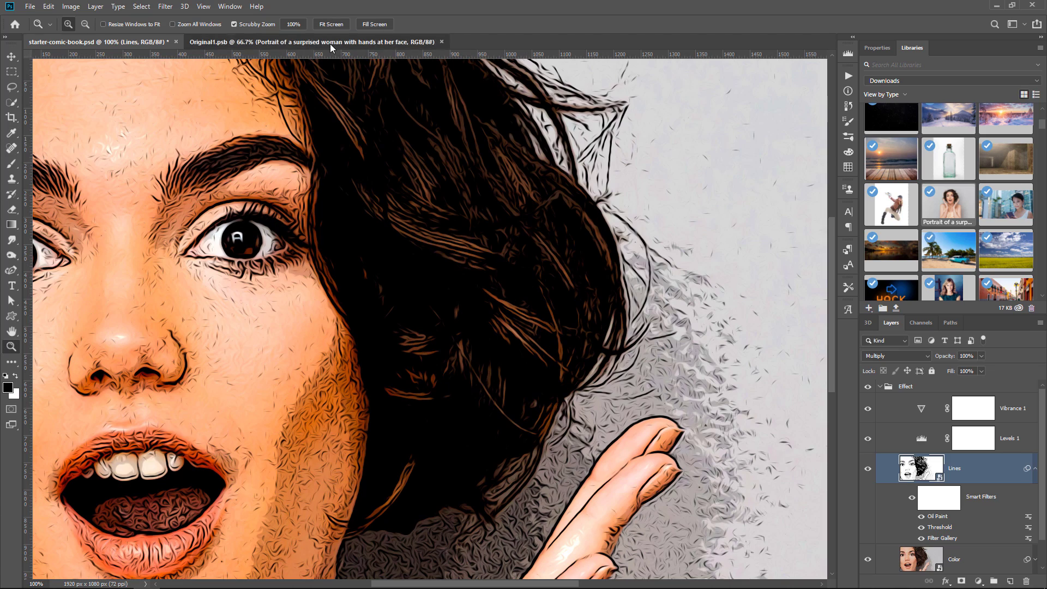
drag(910, 404, 1025, 582)
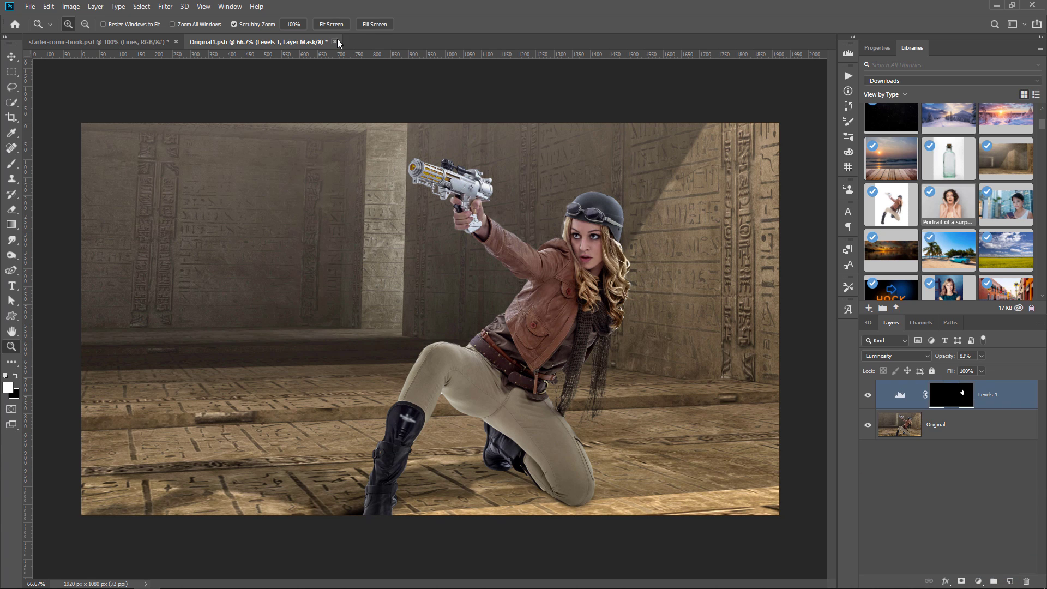
click(336, 42)
click(458, 224)
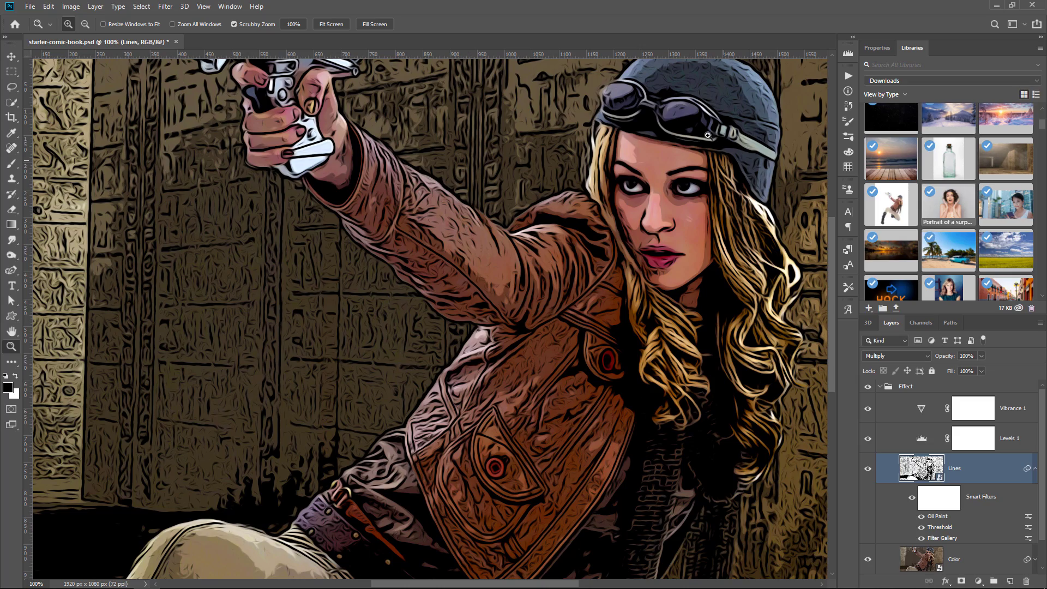
right_click(540, 270)
click(569, 276)
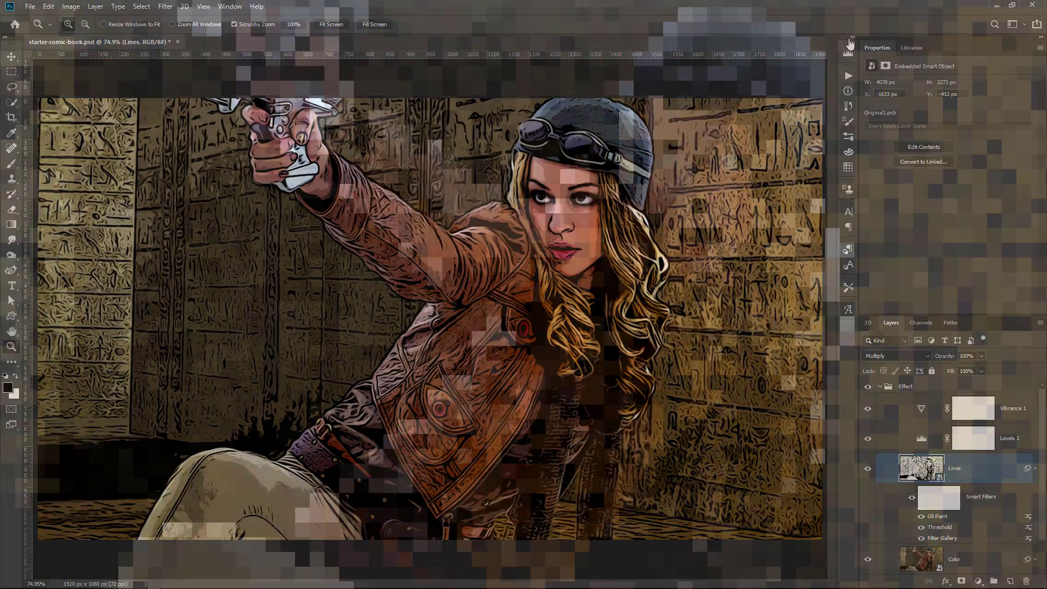